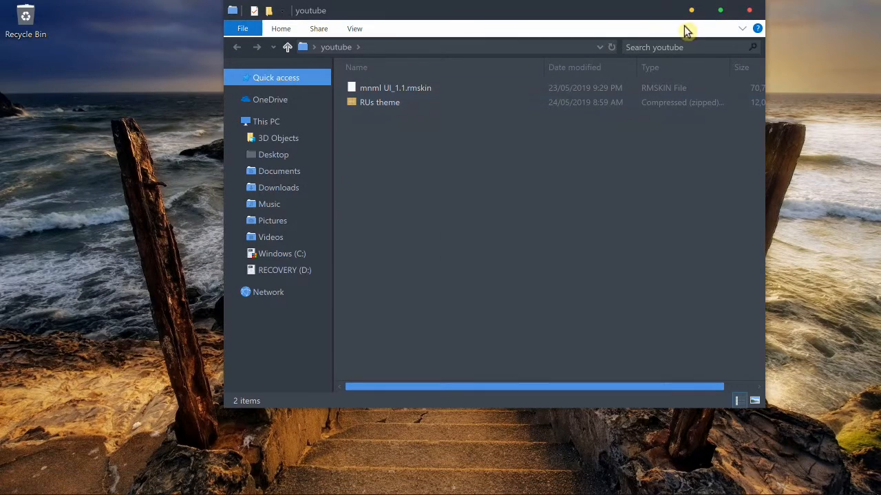
# Step: Maximize the folder window, look inside the RUs theme zip archive, and return to the youtube folder
pyautogui.click(720, 9)
pyautogui.click(319, 98)
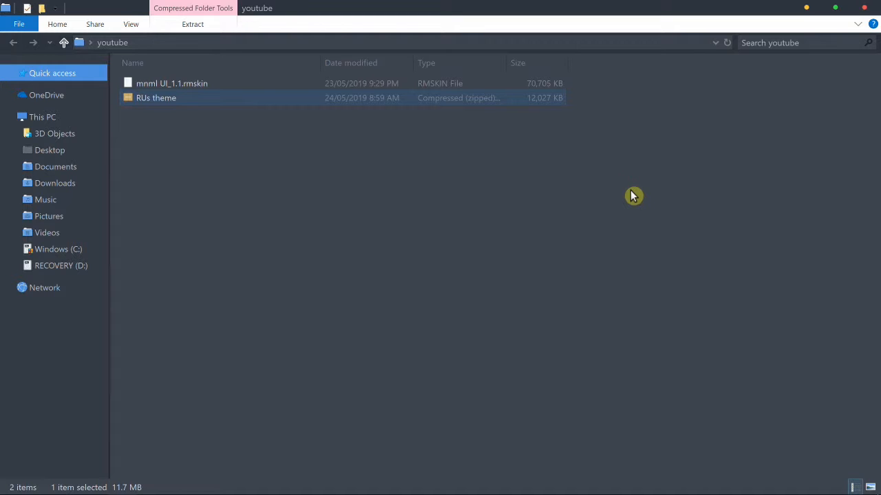
pyautogui.press('Return')
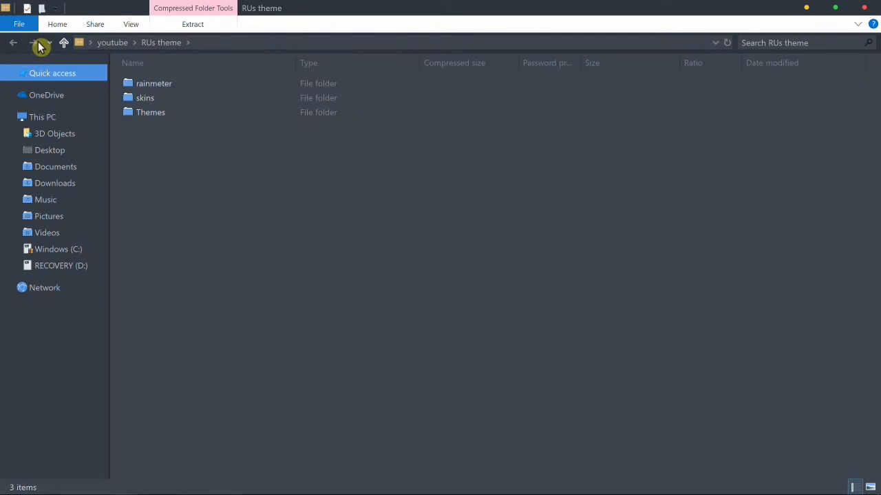
pyautogui.click(13, 44)
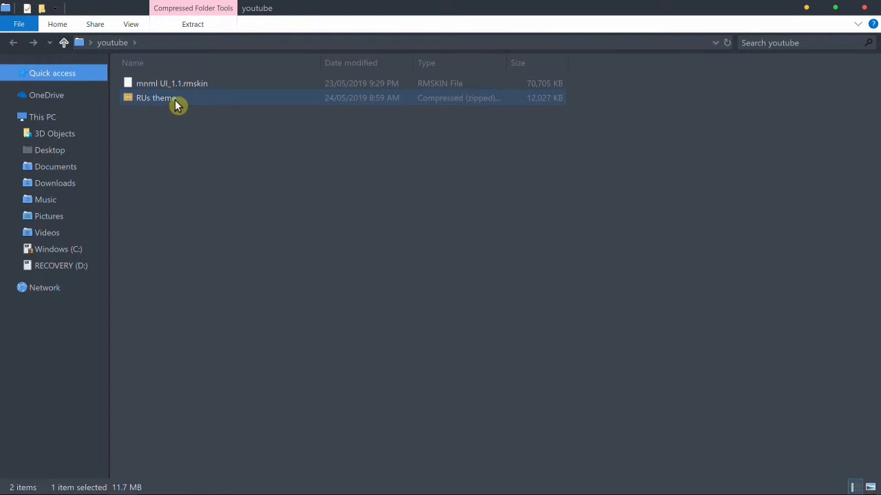
# Step: Open the RUs theme zip archive with 9 Zip
pyautogui.press('Menu')
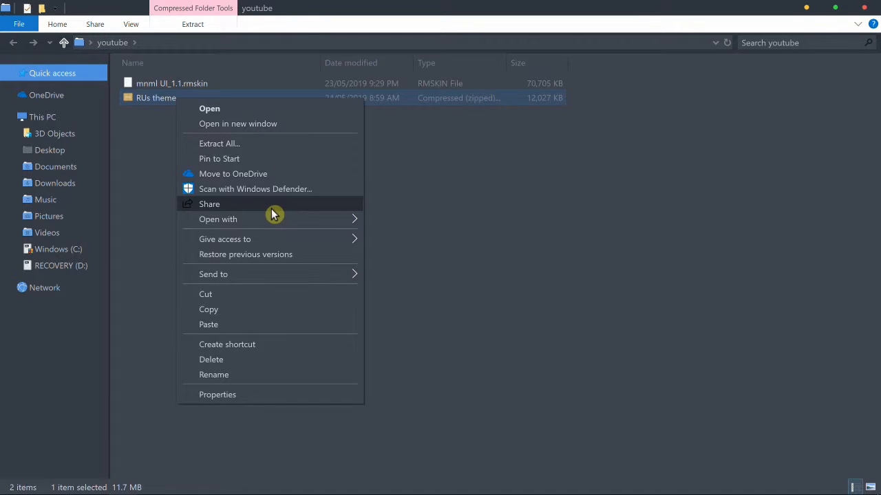
pyautogui.moveTo(297, 228)
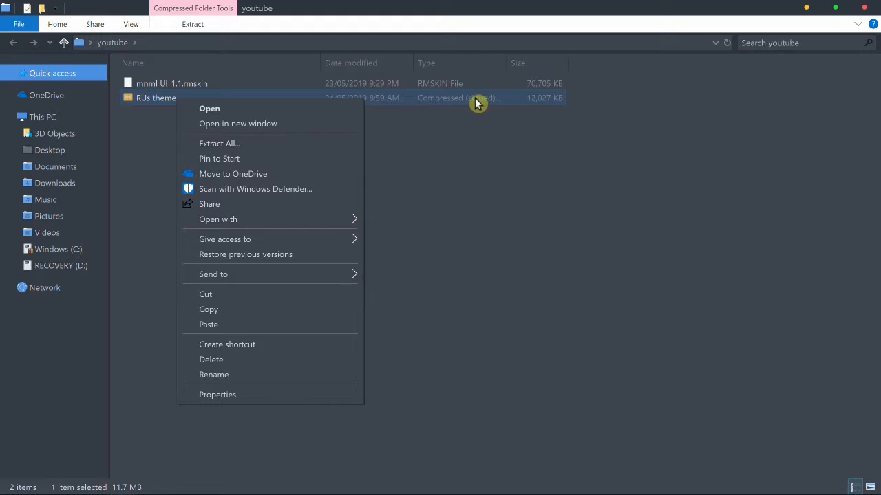
pyautogui.moveTo(323, 222)
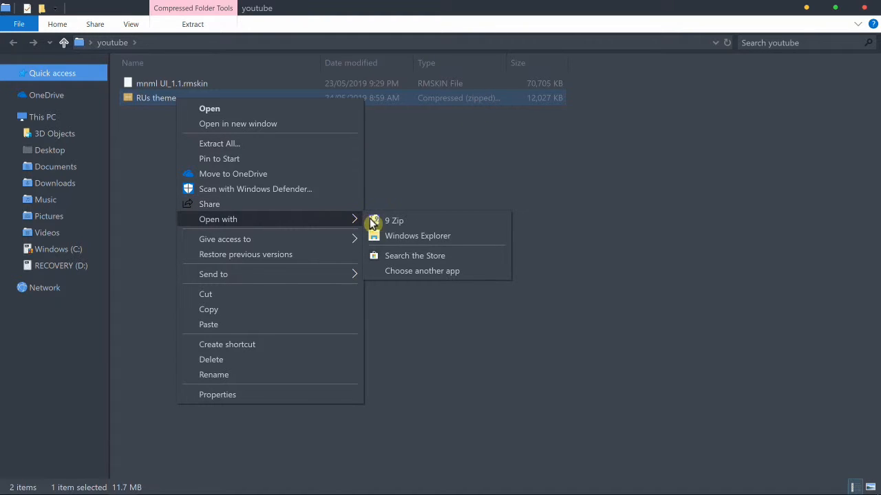
pyautogui.click(428, 225)
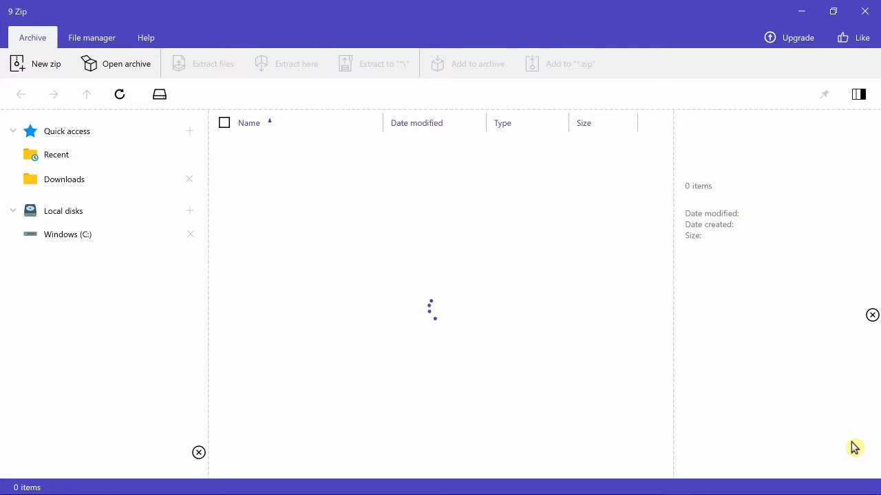
# Step: Extract all three folders of the archive into the youtube folder on the Desktop and close 9 Zip
pyautogui.click(224, 123)
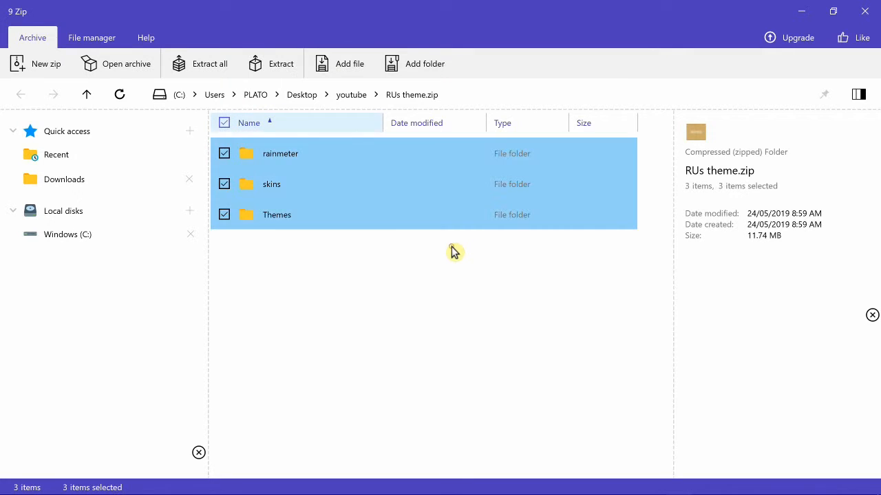
pyautogui.click(276, 64)
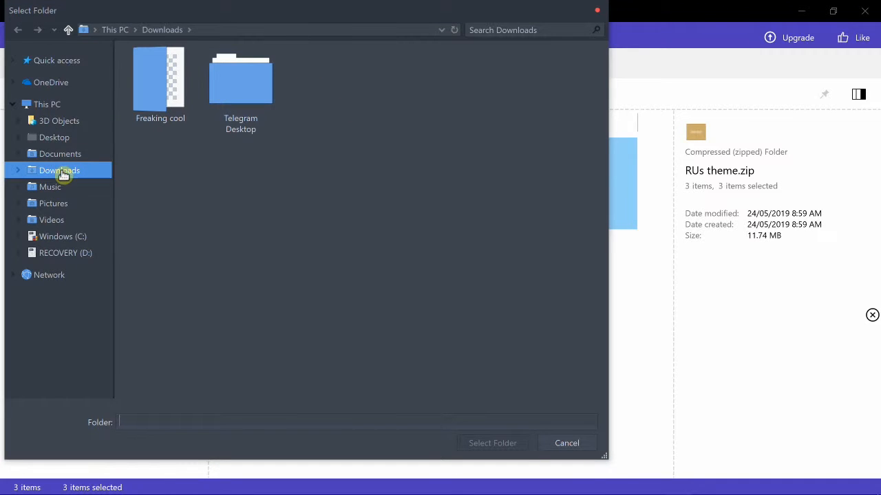
pyautogui.click(55, 138)
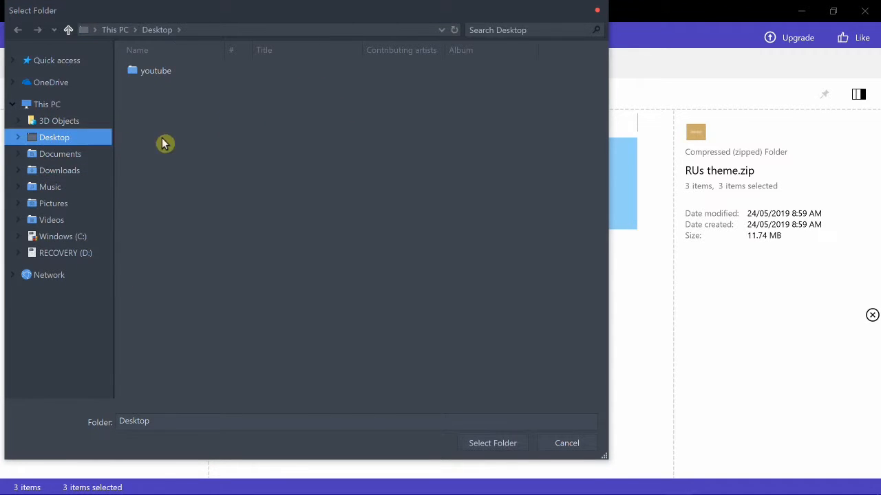
pyautogui.doubleClick(168, 76)
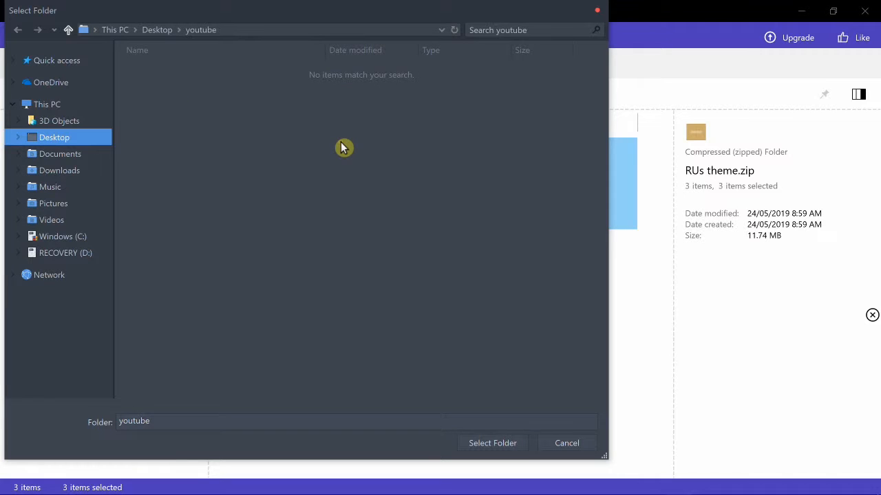
pyautogui.click(505, 444)
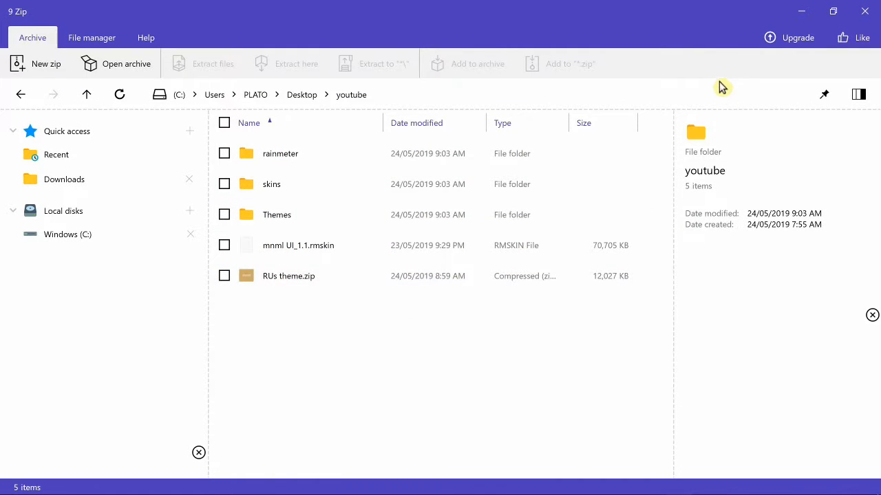
pyautogui.click(862, 10)
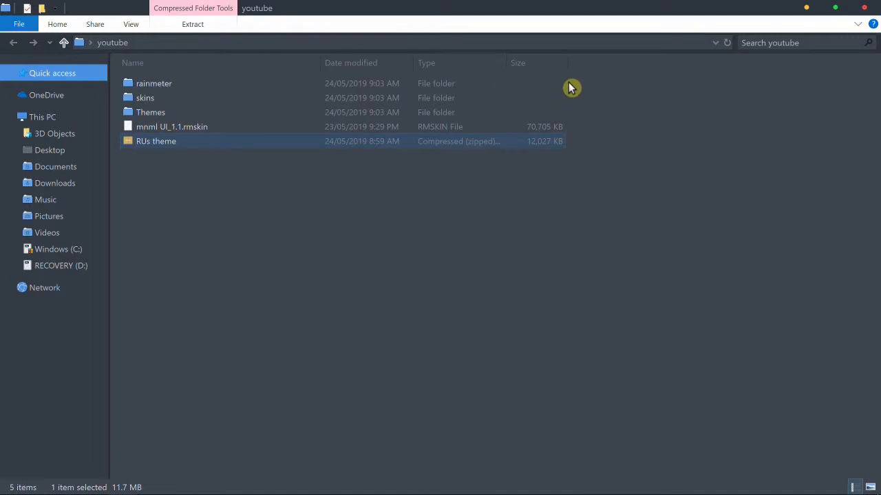
pyautogui.click(556, 484)
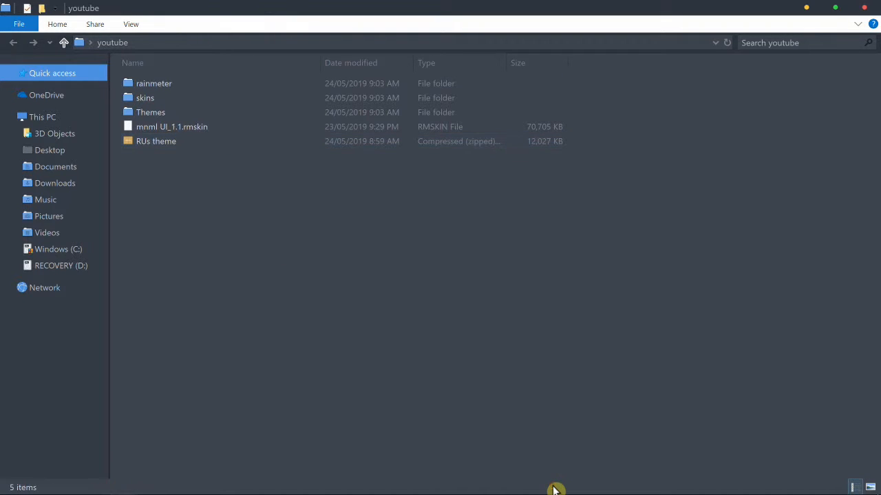
# Step: Install Rainmeter-4.2 from the rainmeter folder in English, using the standard 64-bit installation with launch on startup, and run it
pyautogui.doubleClick(194, 91)
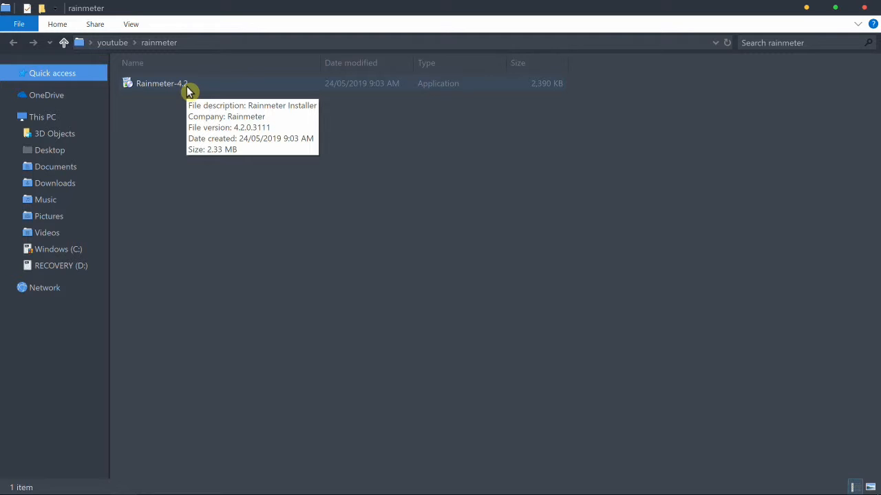
pyautogui.doubleClick(187, 86)
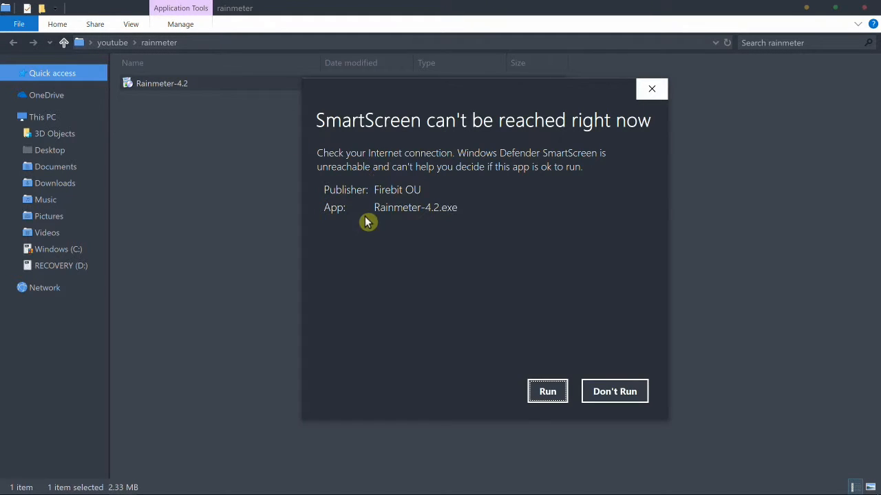
pyautogui.click(547, 392)
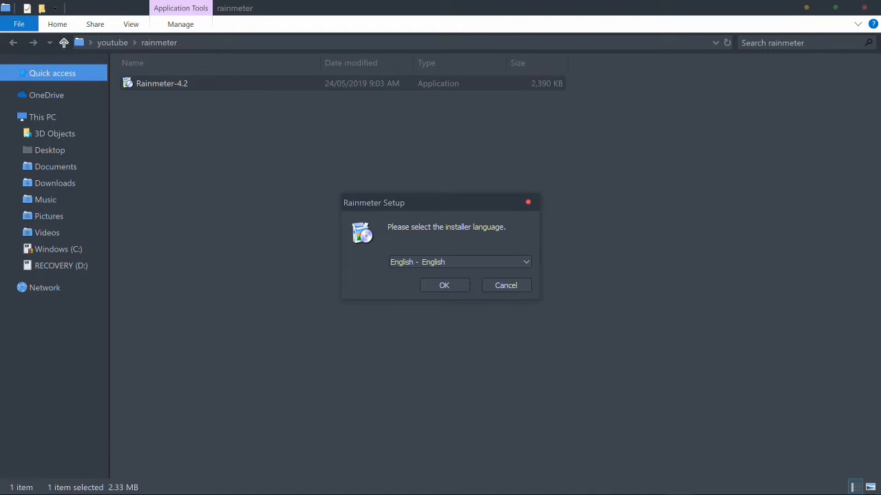
pyautogui.click(441, 290)
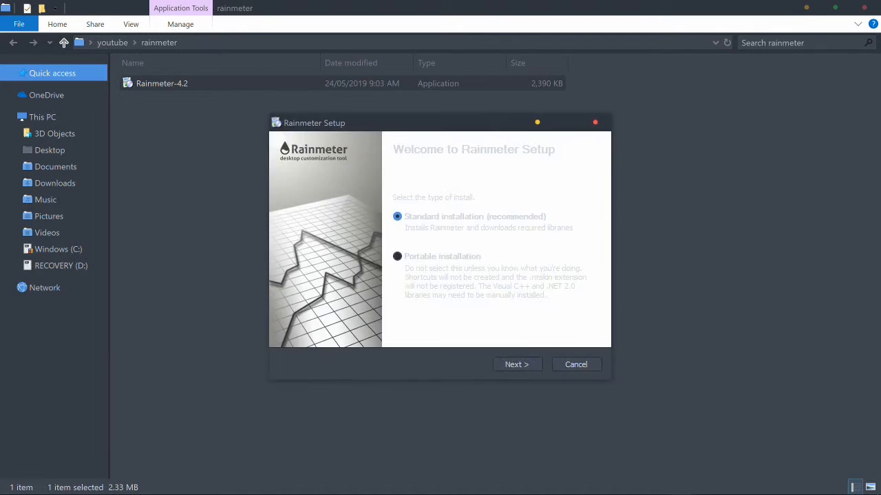
pyautogui.click(527, 366)
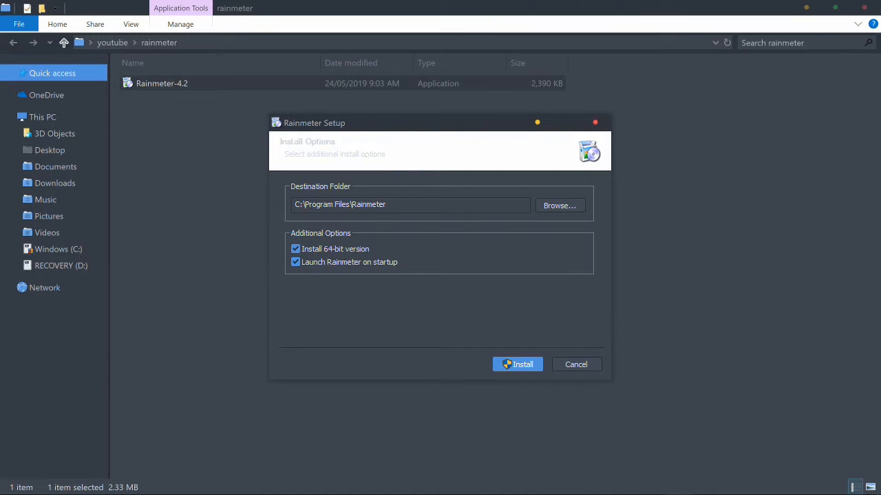
pyautogui.click(527, 365)
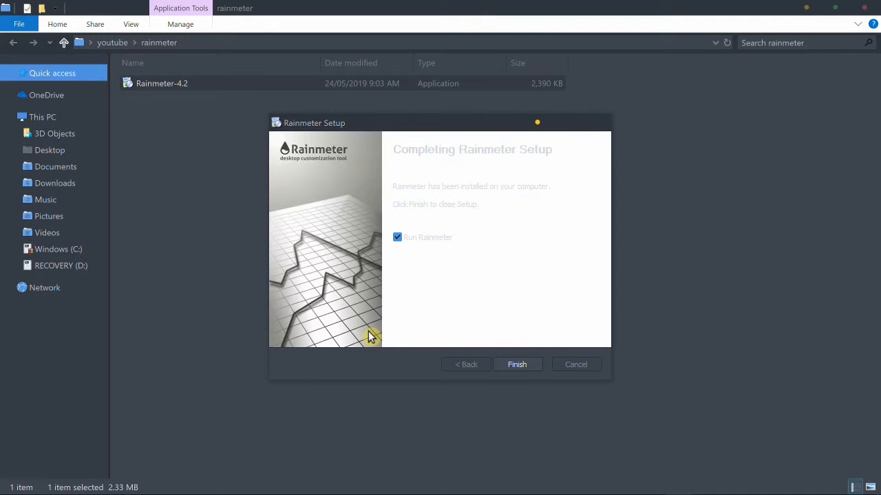
pyautogui.click(517, 367)
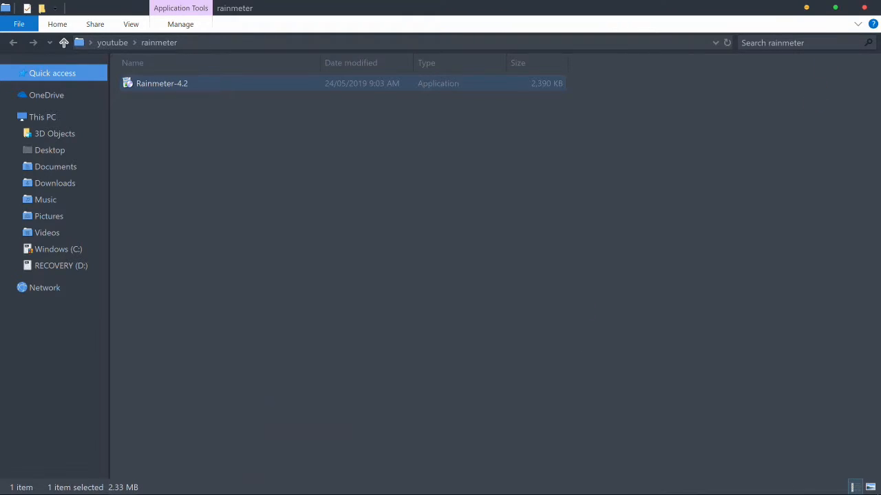
# Step: Check the Rainmeter skins on the desktop and return to the youtube folder in File Explorer
pyautogui.click(861, 7)
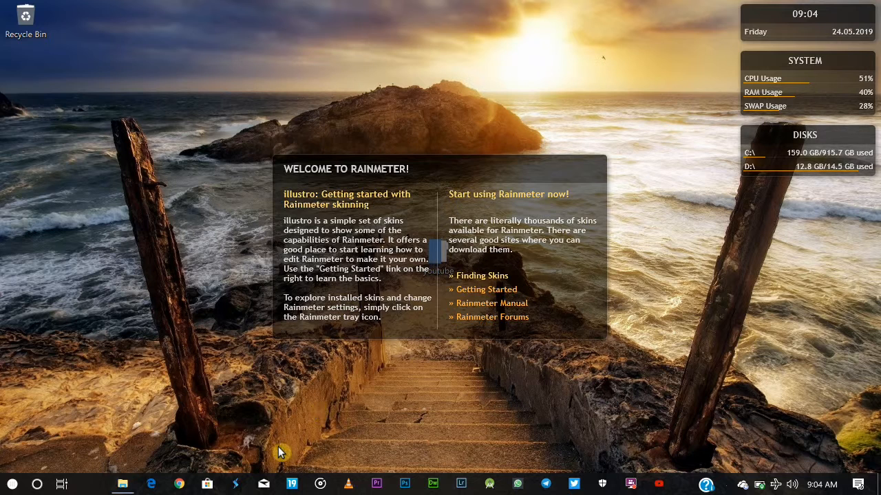
pyautogui.click(122, 485)
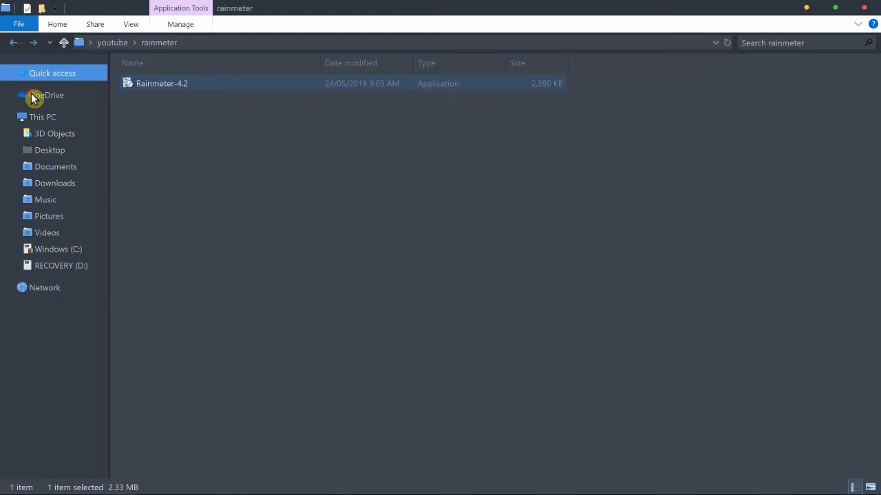
pyautogui.hotkey('alt', 'Up')
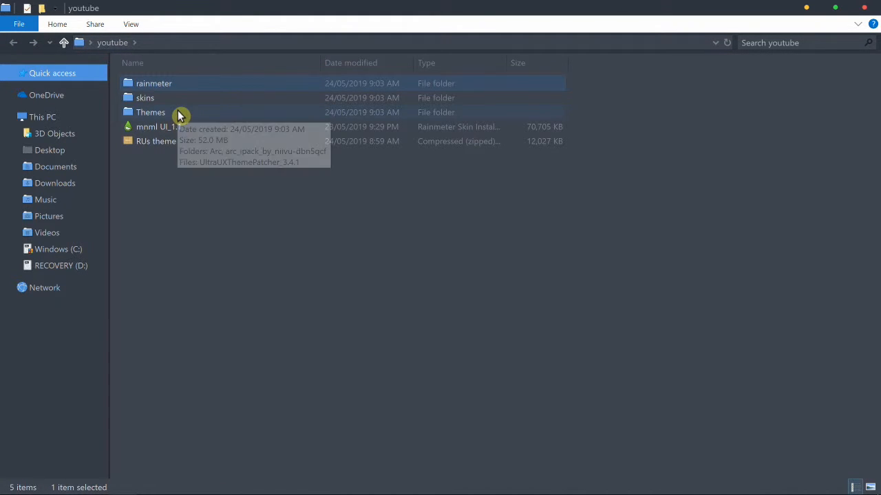
# Step: Run UltraUXThemePatcher_3.4.1 from the Themes folder and accept its license agreement and conditions
pyautogui.doubleClick(177, 116)
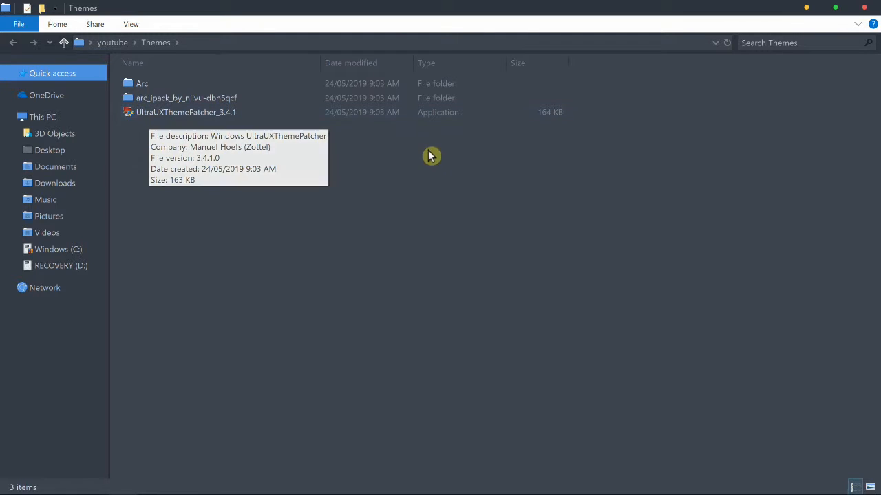
pyautogui.click(296, 113)
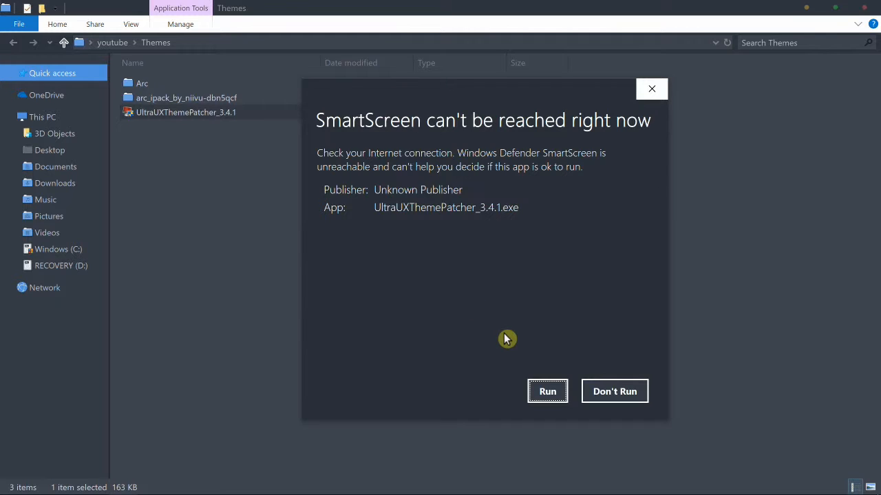
pyautogui.click(547, 391)
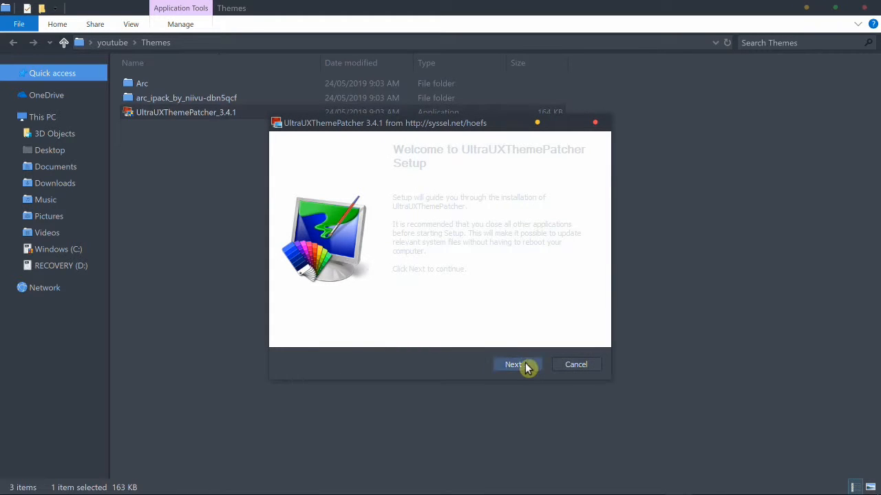
pyautogui.click(516, 364)
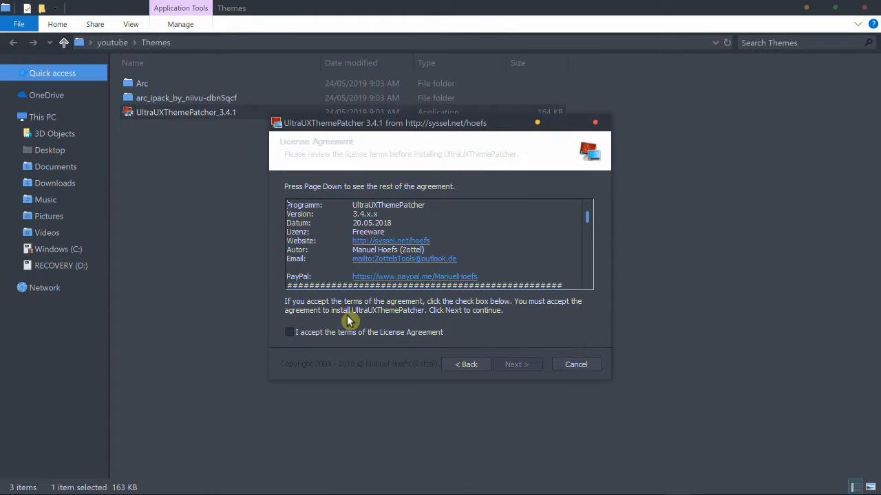
pyautogui.click(306, 332)
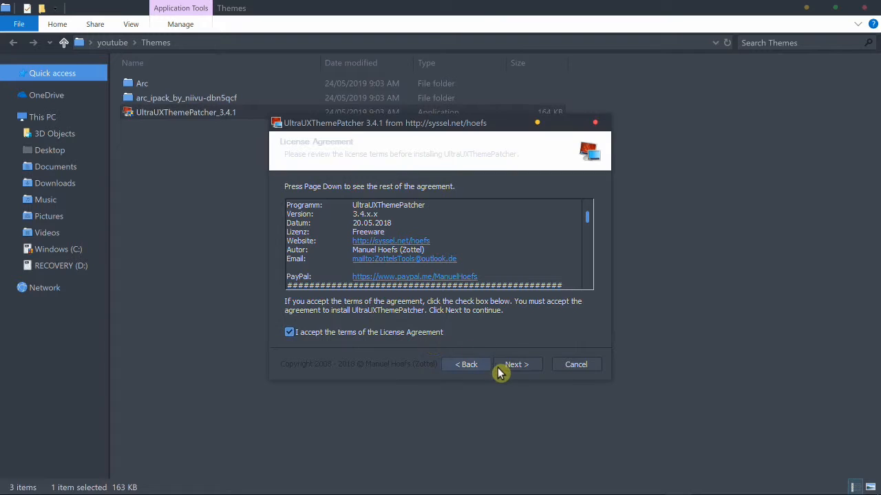
pyautogui.click(507, 367)
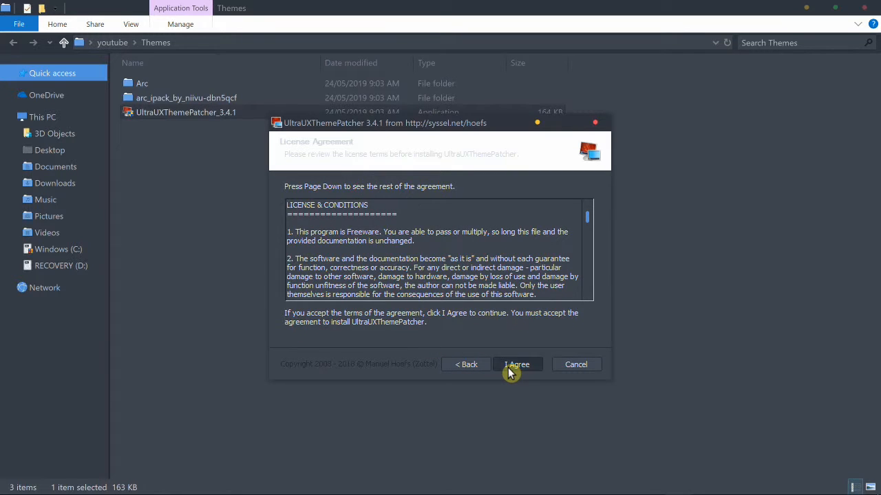
pyautogui.click(508, 367)
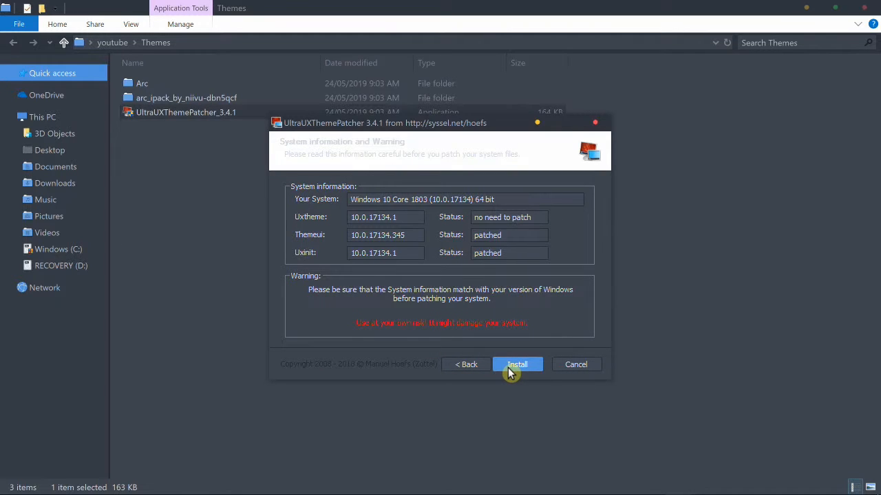
# Step: Install UltraUXThemePatcher without opting for the donation and minimize the Themes folder window
pyautogui.click(508, 368)
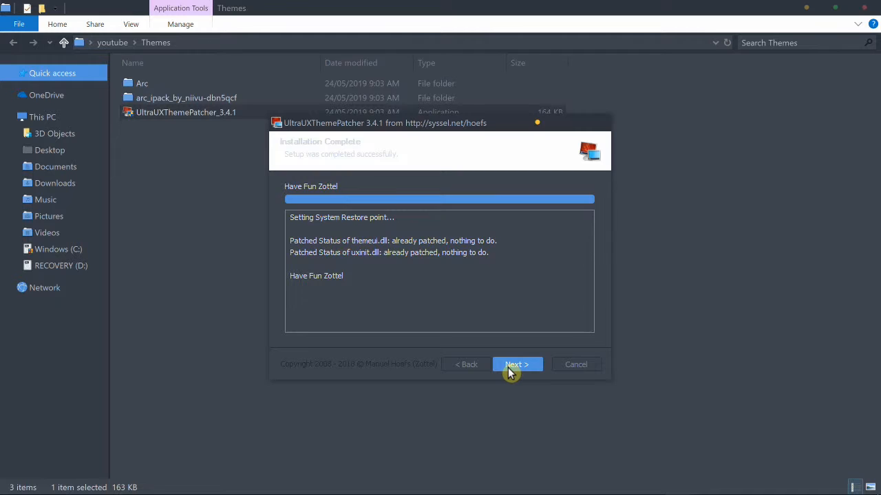
pyautogui.click(509, 369)
pyautogui.click(509, 369)
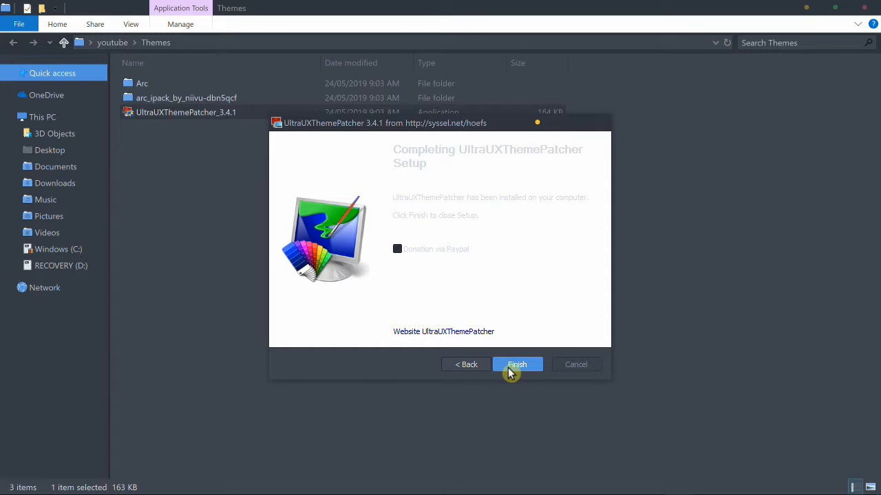
pyautogui.click(517, 365)
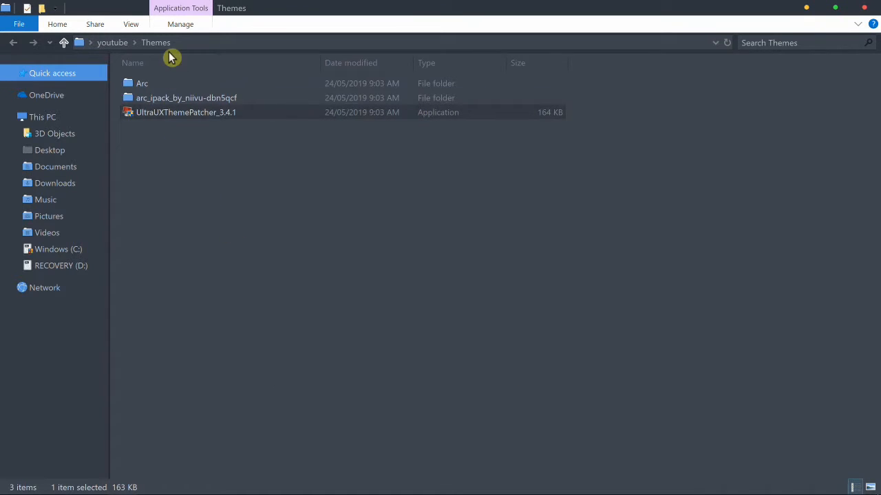
pyautogui.click(806, 7)
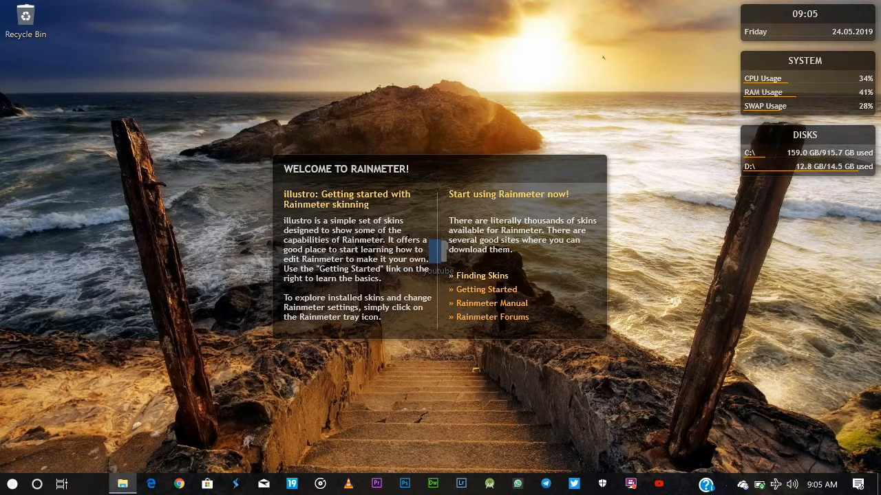
# Step: Copy all the items in the Theme folder inside the Arc folder of youtube\Themes
pyautogui.click(122, 484)
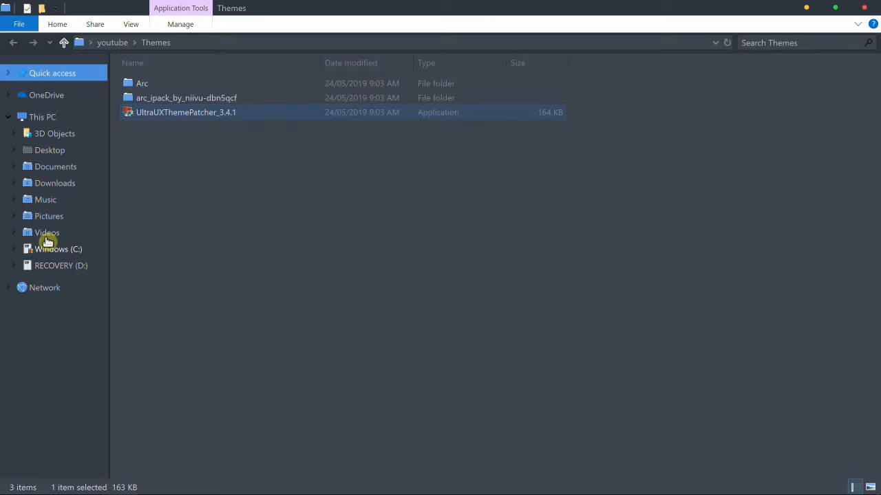
pyautogui.click(59, 122)
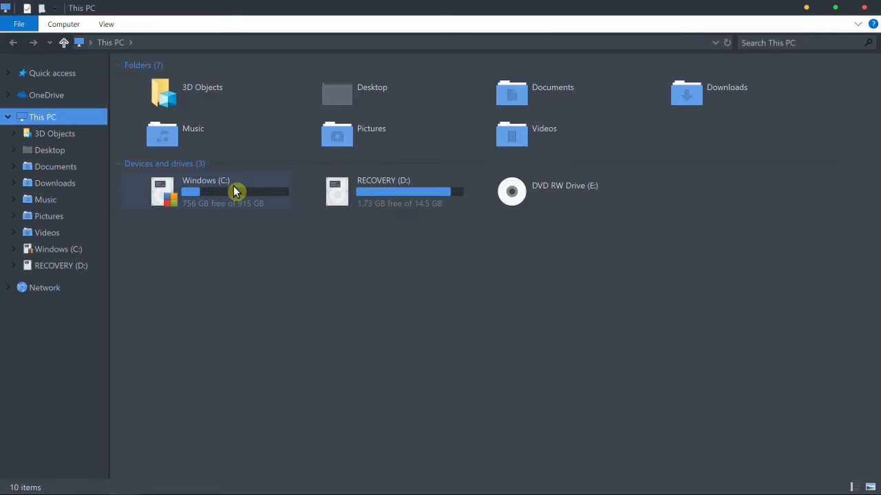
pyautogui.click(13, 43)
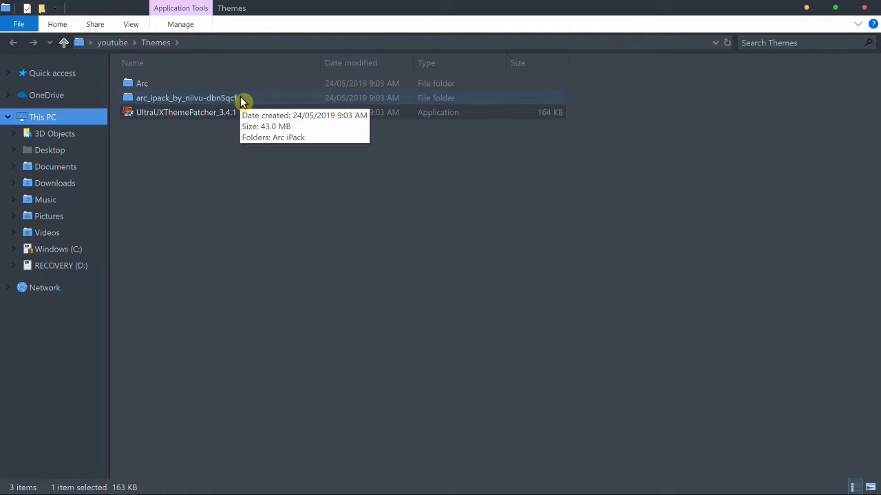
pyautogui.doubleClick(171, 87)
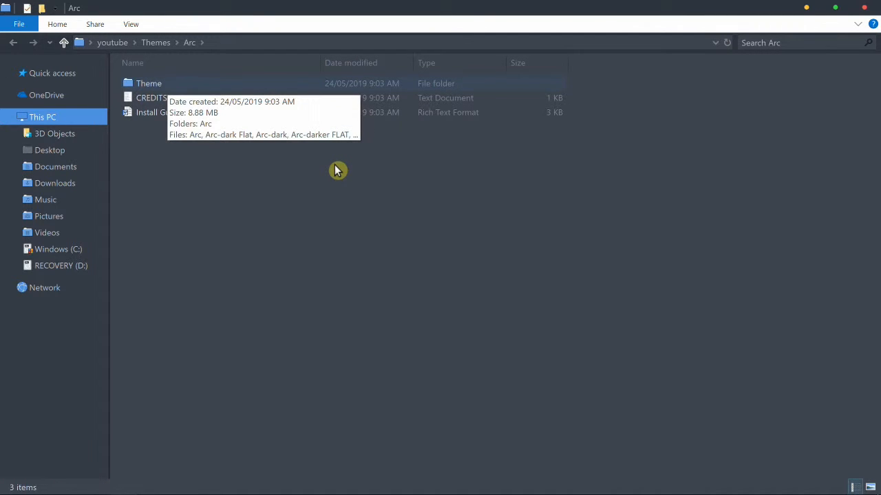
pyautogui.doubleClick(173, 86)
pyautogui.press('Return')
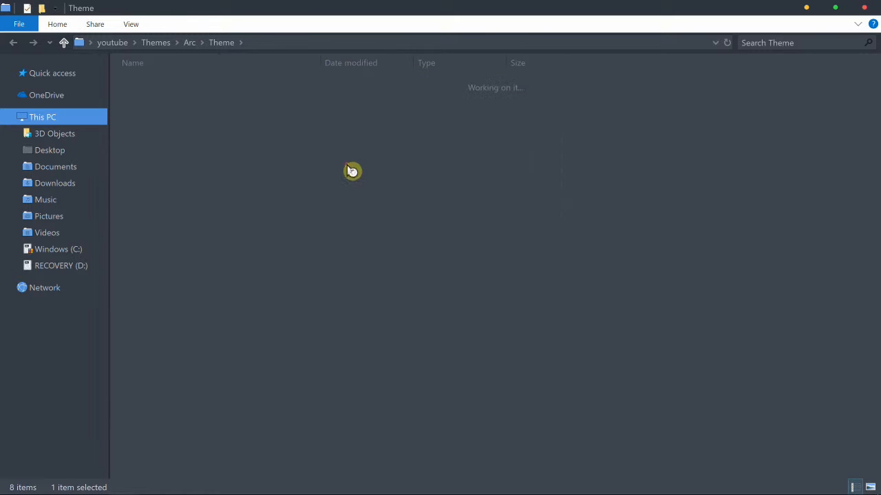
pyautogui.click(17, 43)
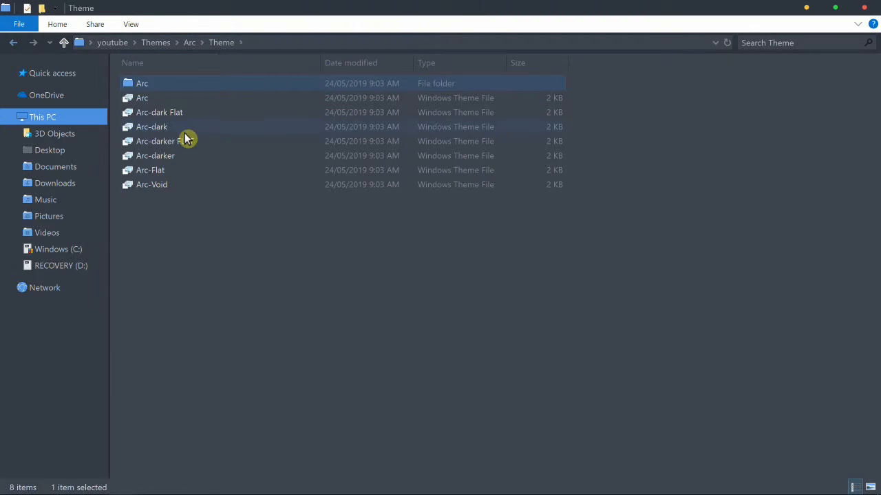
pyautogui.hotkey('ctrl', 'a')
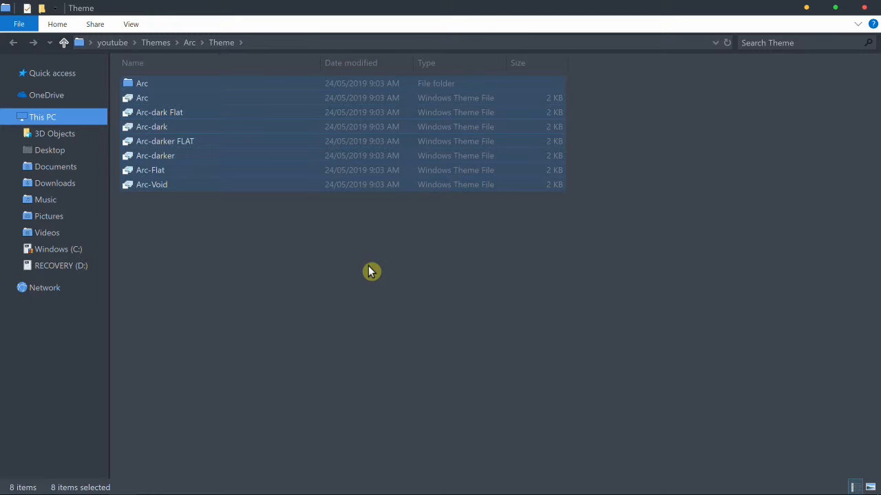
# Step: Minimize the Theme folder window and open a second File Explorer window, maximized
pyautogui.click(52, 116)
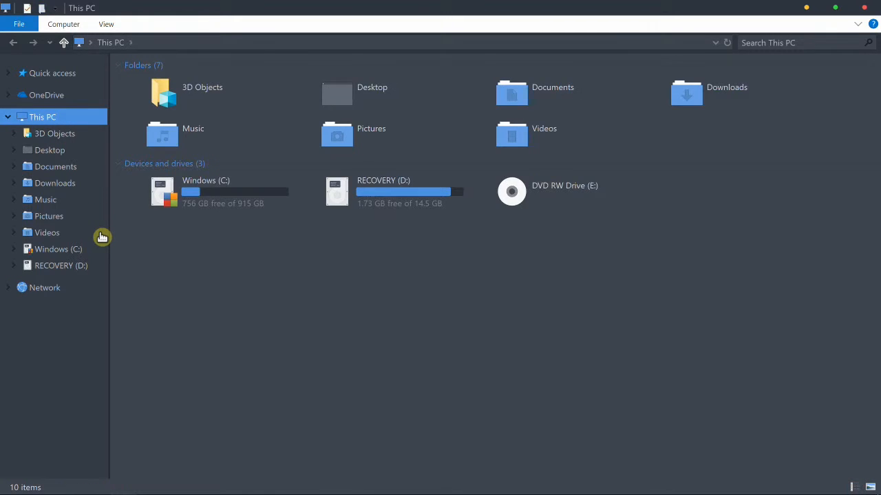
pyautogui.click(14, 43)
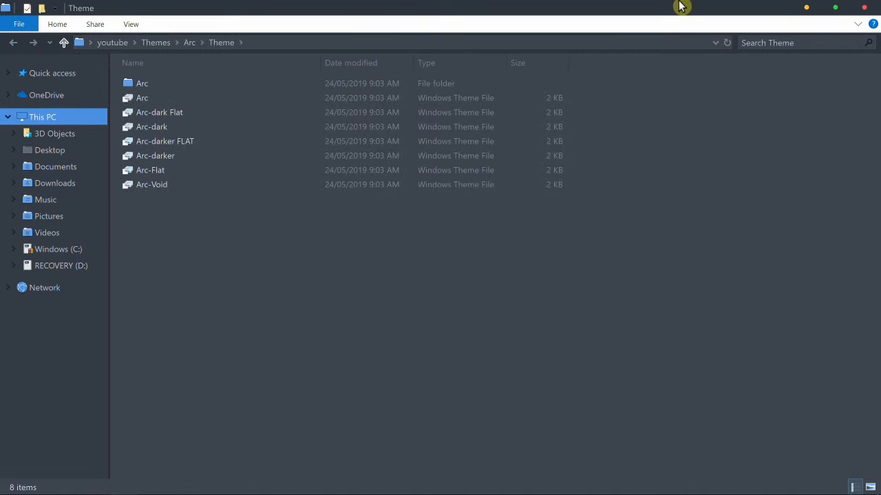
pyautogui.click(805, 7)
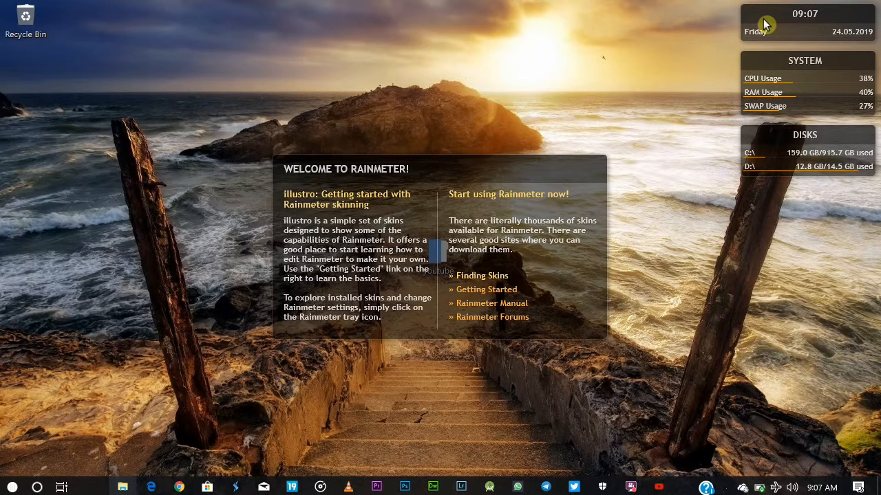
pyautogui.rightClick(122, 487)
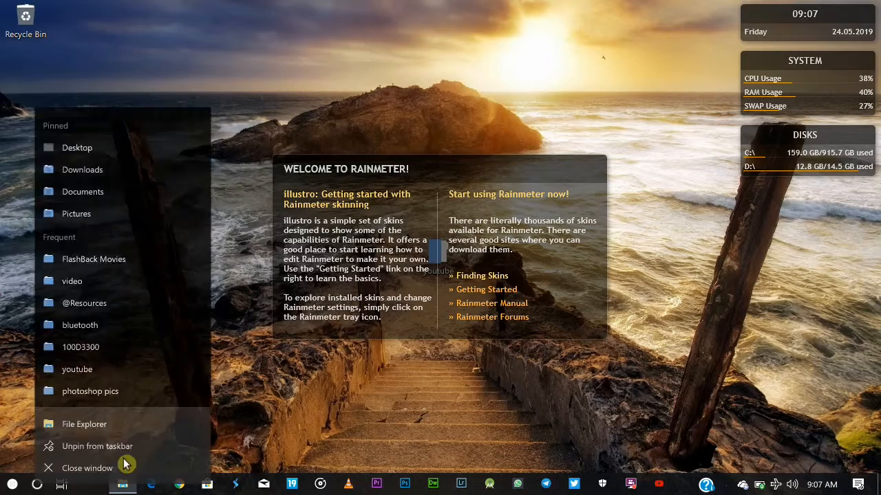
pyautogui.click(124, 423)
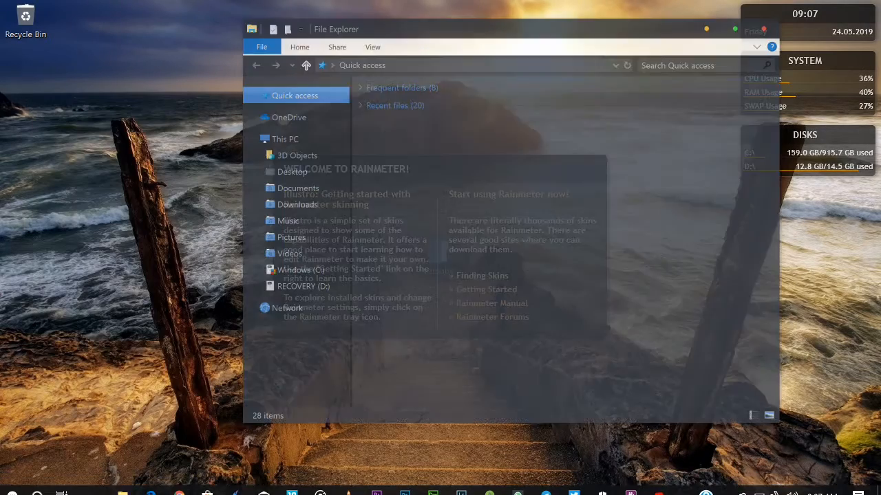
pyautogui.click(737, 28)
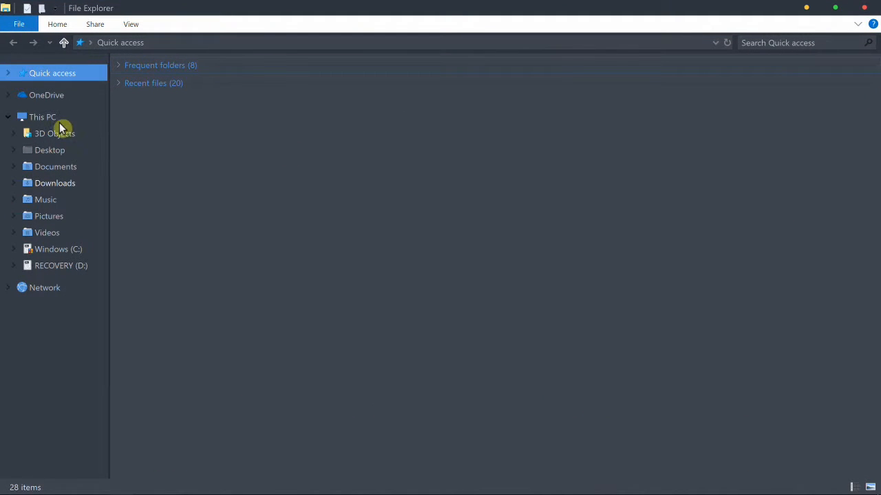
# Step: Open the Themes folder under Windows\Resources on the C: drive
pyautogui.click(45, 118)
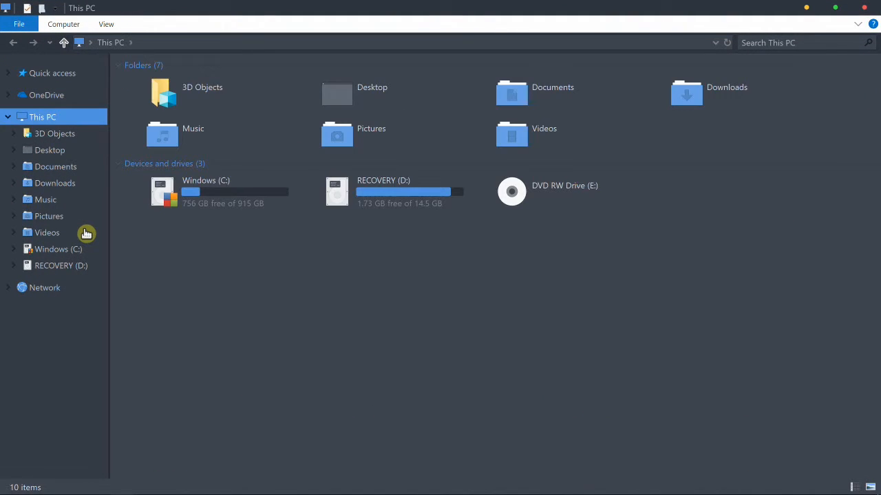
pyautogui.press('Return')
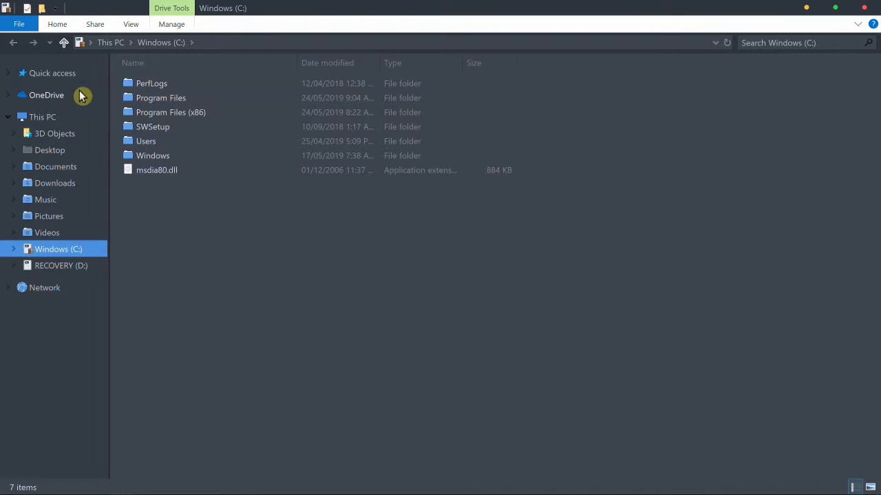
pyautogui.click(161, 156)
pyautogui.press('Return')
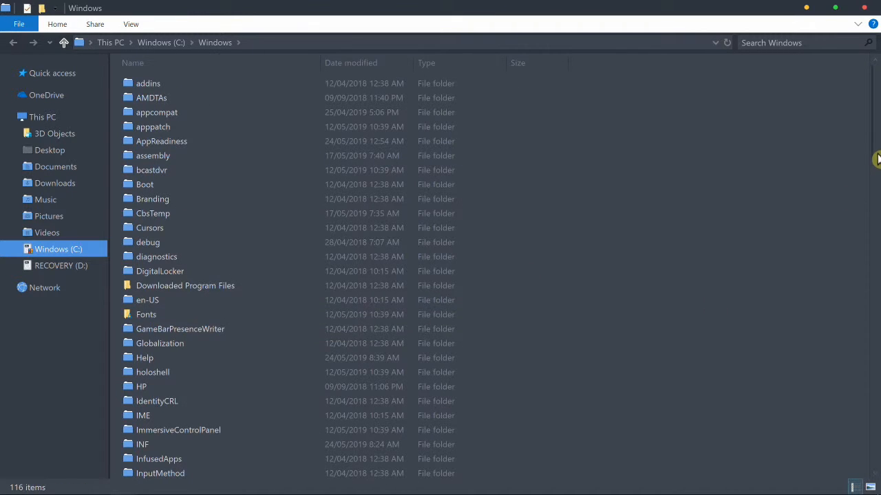
pyautogui.scroll(-10, 877, 158)
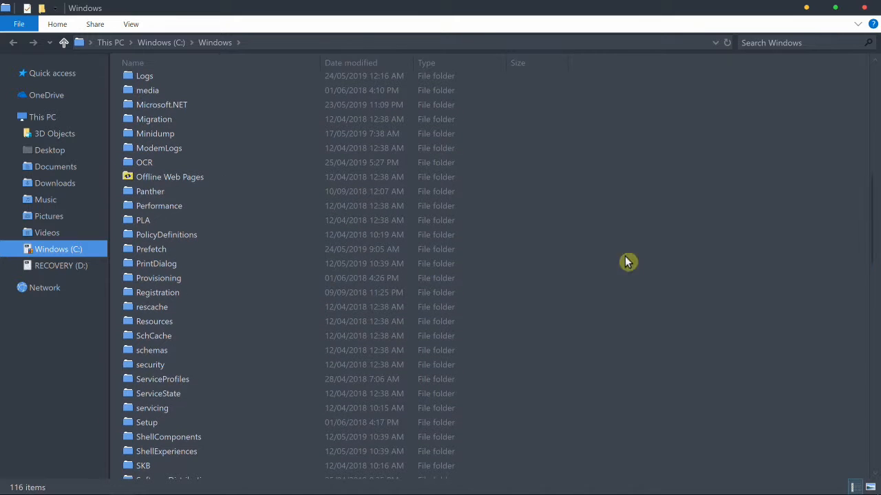
pyautogui.doubleClick(191, 326)
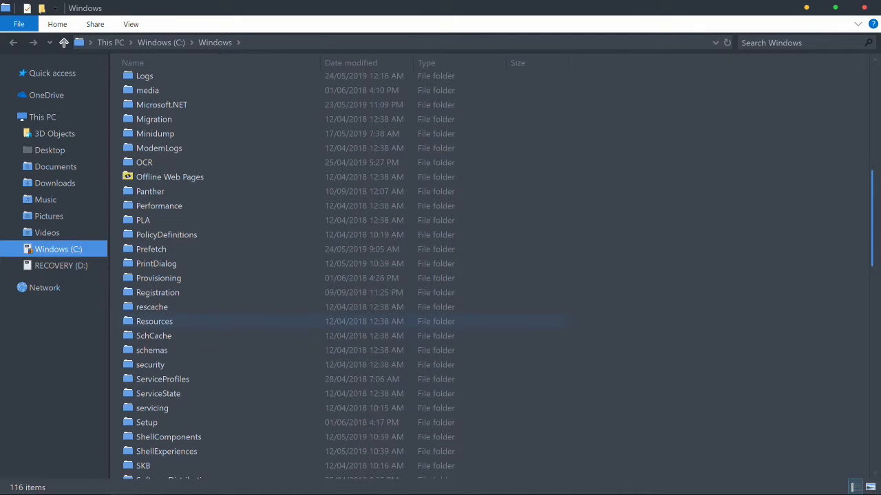
pyautogui.doubleClick(183, 116)
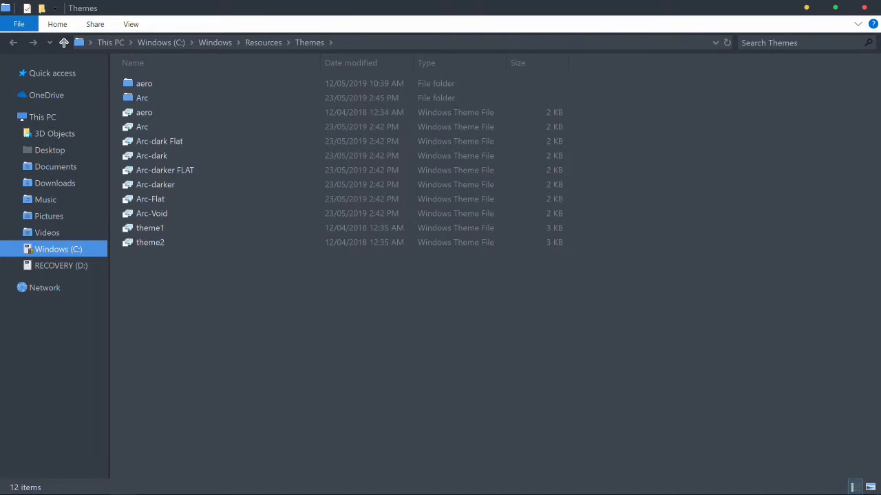
# Step: Paste the copied Arc theme items into the Themes folder, replacing the existing files with administrator permission
pyautogui.hotkey('ctrl', 'v')
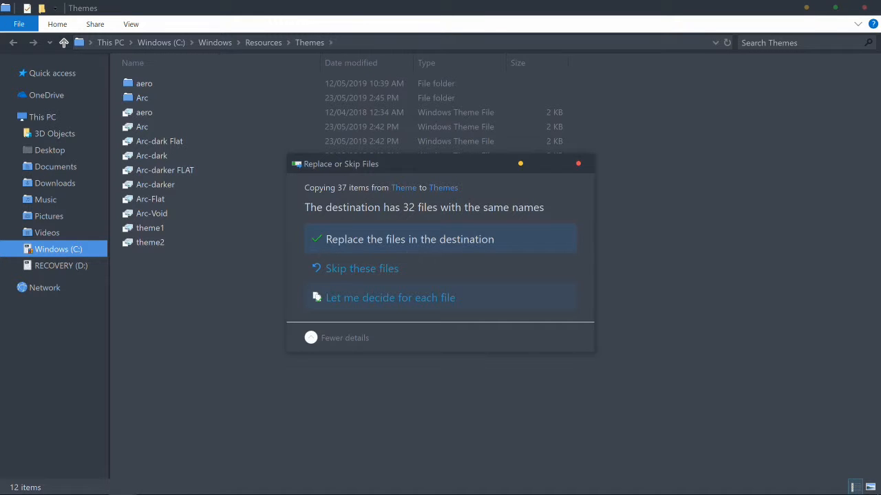
pyautogui.click(418, 244)
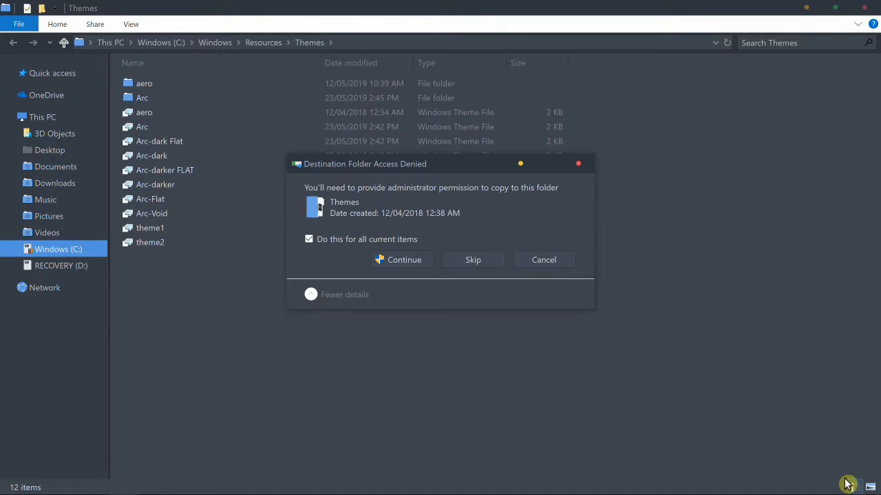
pyautogui.click(403, 259)
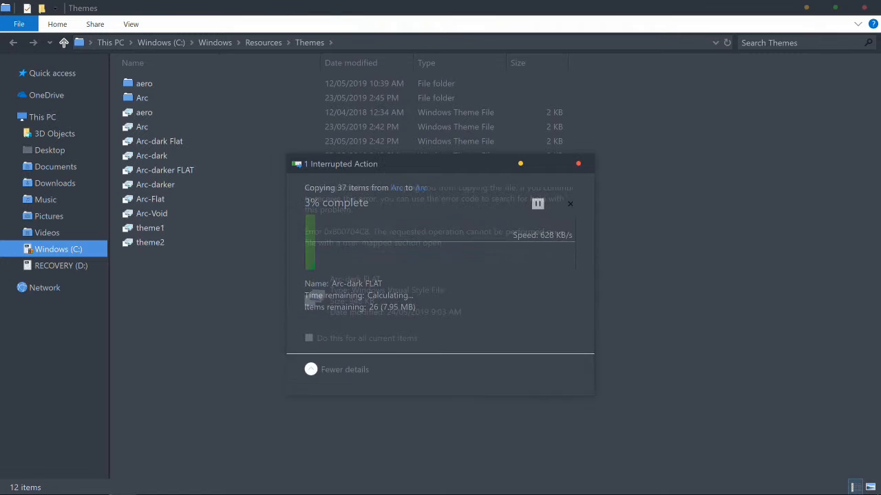
# Step: Retry the interrupted copy for all current items, cancel what remains, and close the system Themes window
pyautogui.click(311, 338)
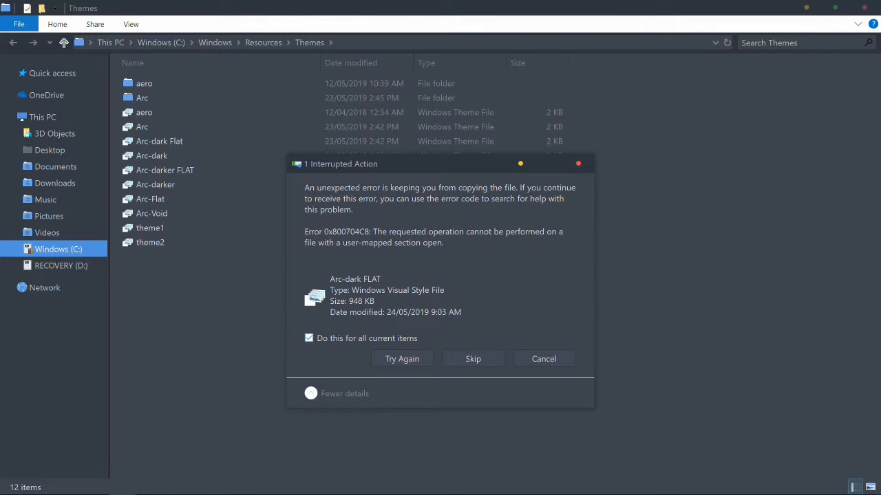
pyautogui.click(396, 363)
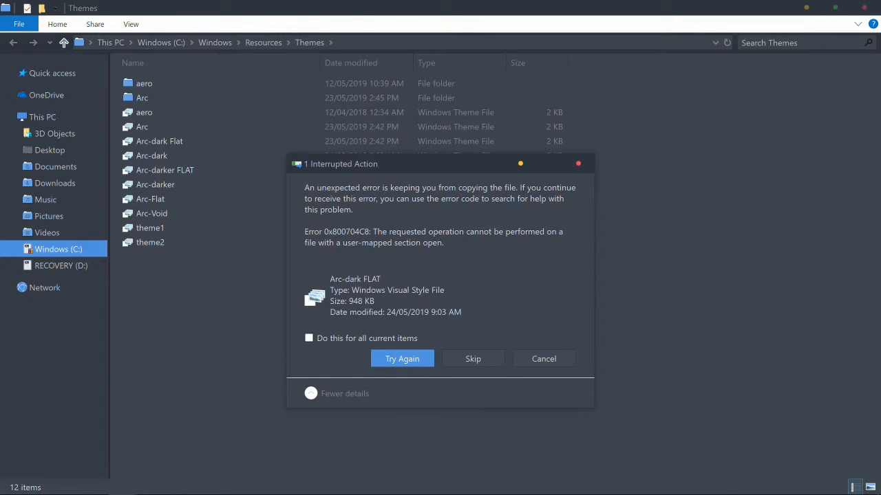
pyautogui.click(544, 357)
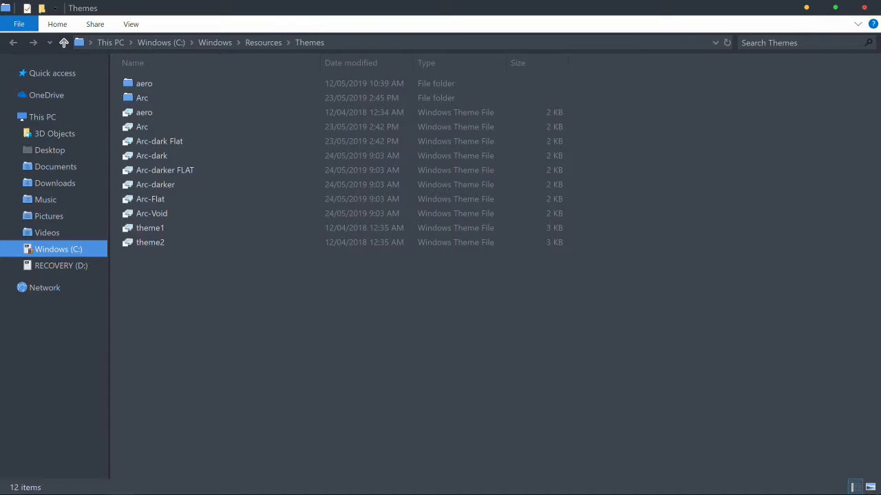
pyautogui.click(861, 11)
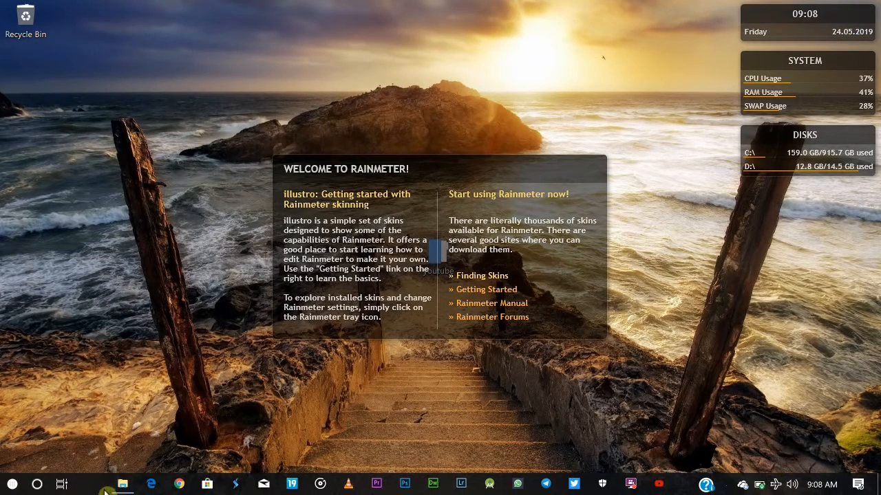
# Step: Restore the Theme folder window and open the Arc iPack folder inside arc_ipack_by_niivu-dbn5qcf in the Themes folder
pyautogui.click(122, 486)
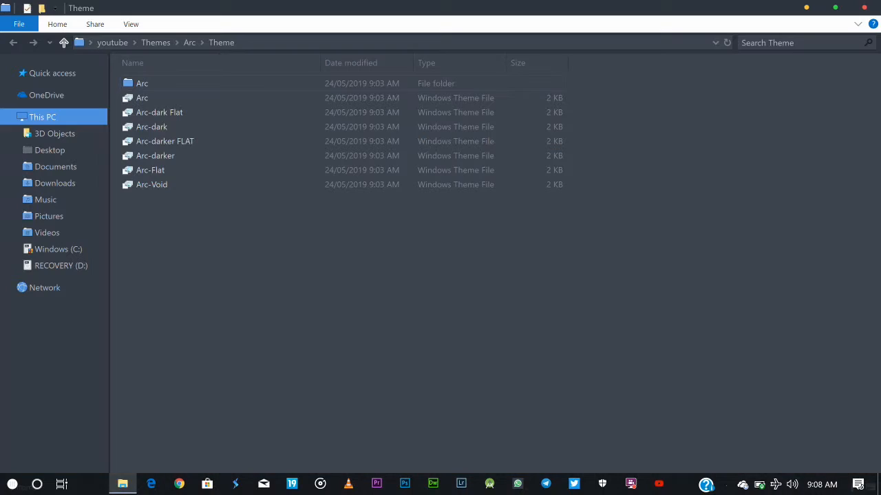
pyautogui.click(194, 43)
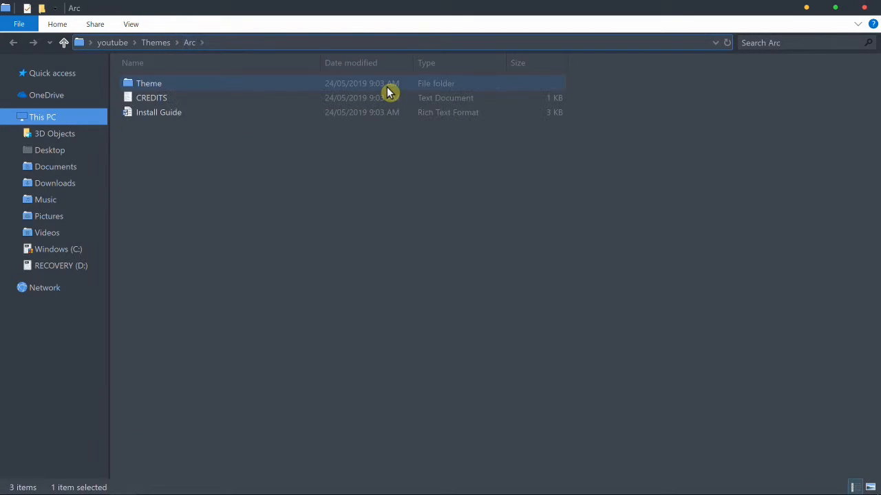
pyautogui.click(167, 42)
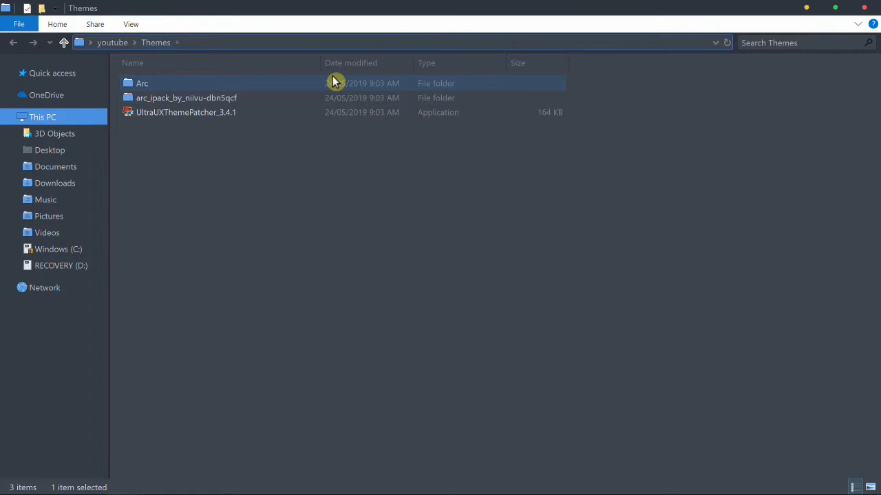
pyautogui.doubleClick(159, 100)
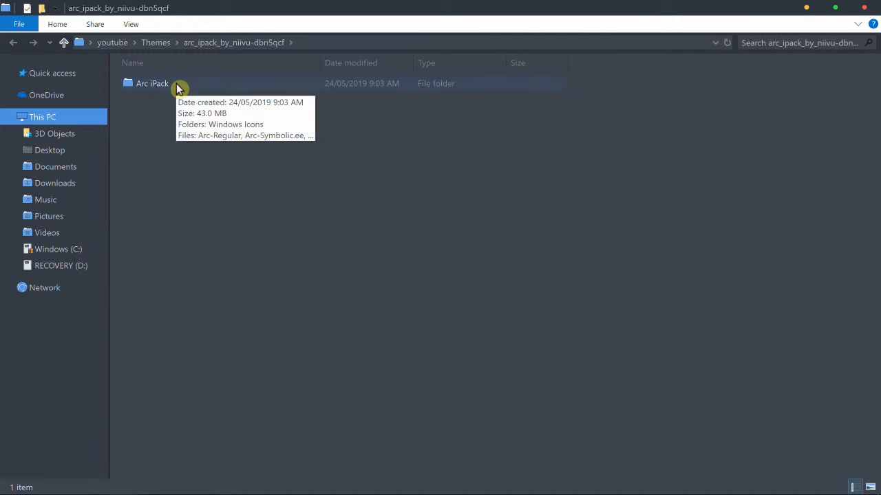
pyautogui.doubleClick(176, 88)
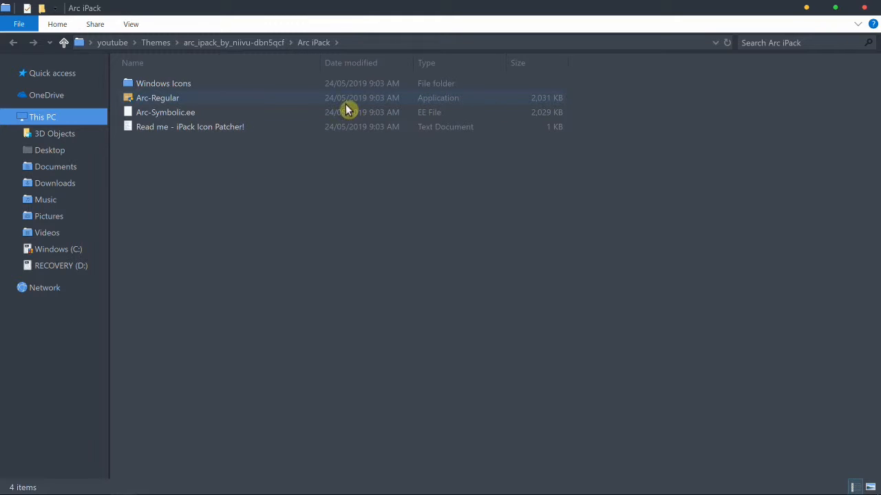
# Step: Run Arc-Regular from the Arc iPack folder as administrator and allow it past the SmartScreen prompt
pyautogui.rightClick(255, 103)
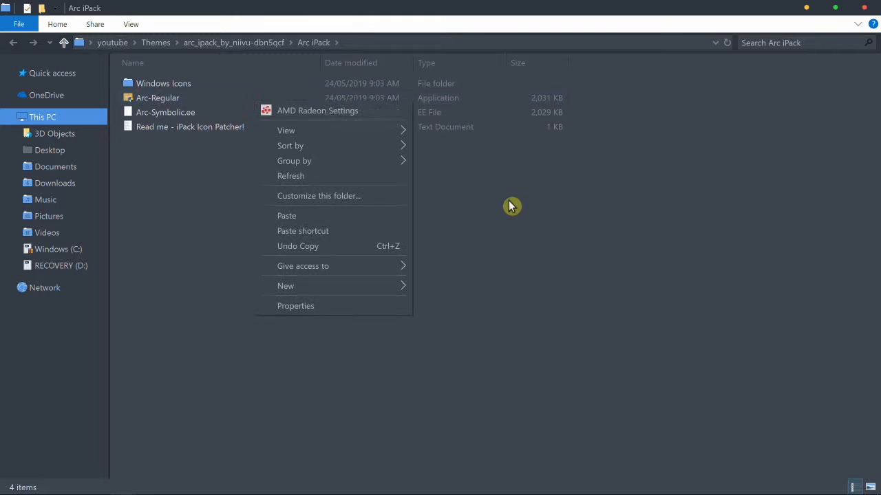
pyautogui.click(406, 203)
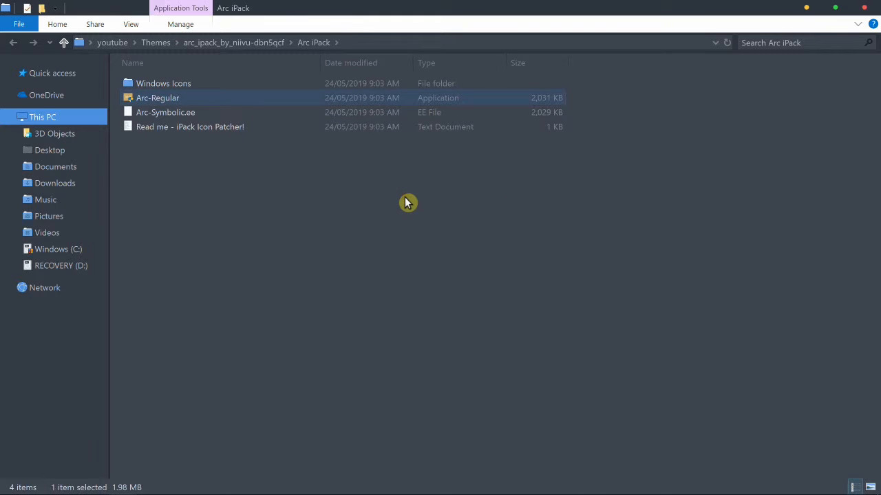
pyautogui.rightClick(204, 100)
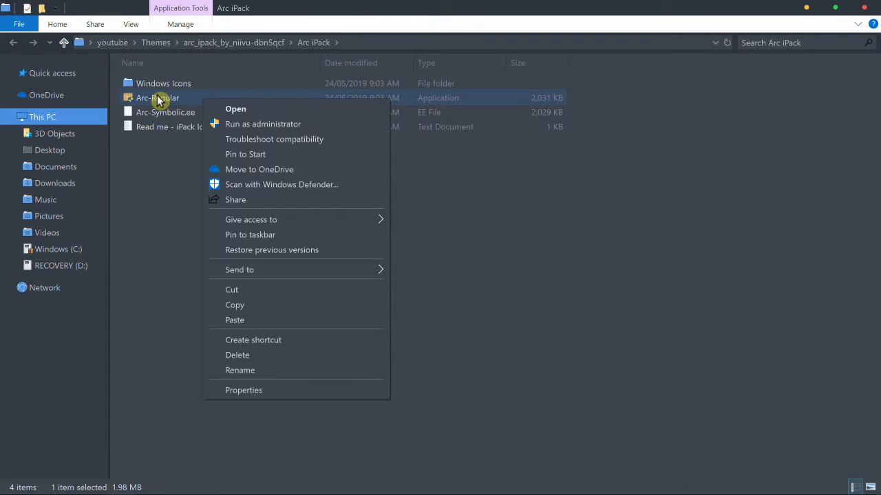
pyautogui.click(265, 125)
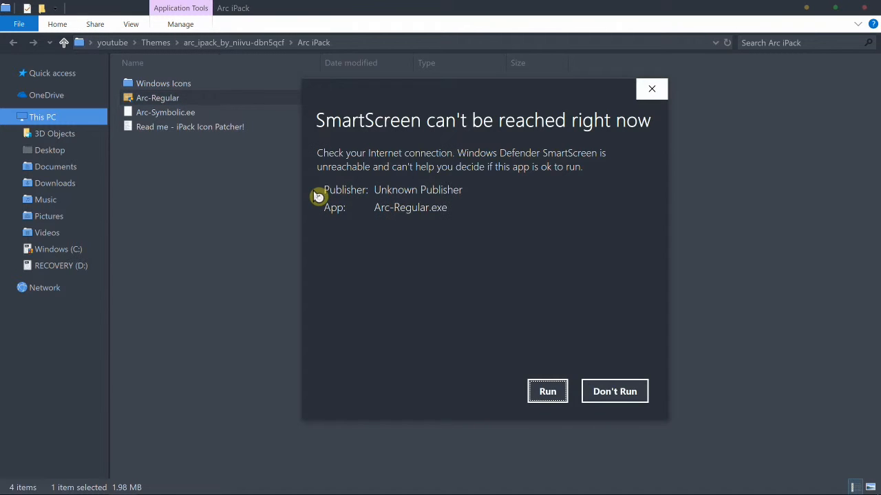
pyautogui.click(555, 394)
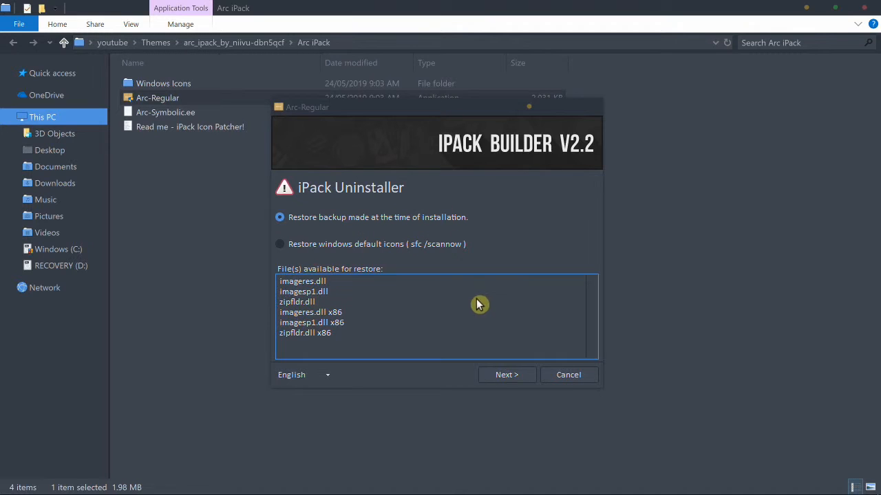
# Step: Cancel the iPack Uninstaller without restoring any icons and close the Arc iPack folder window
pyautogui.click(507, 375)
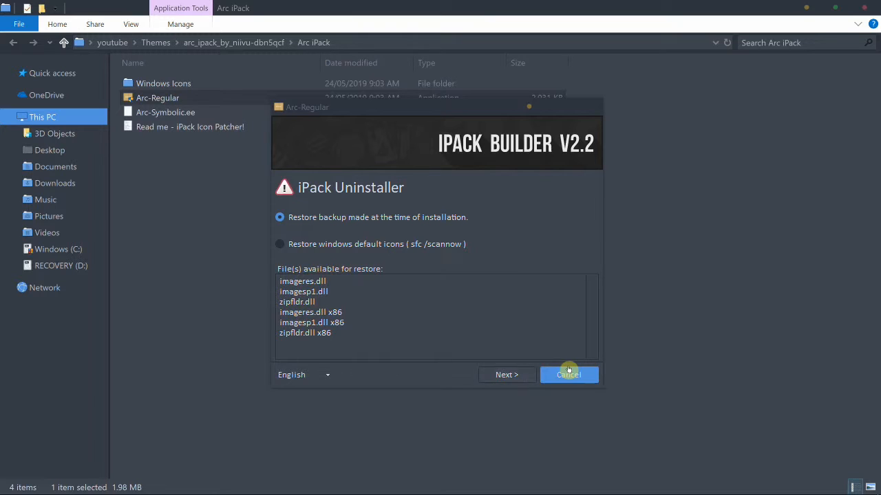
pyautogui.click(567, 375)
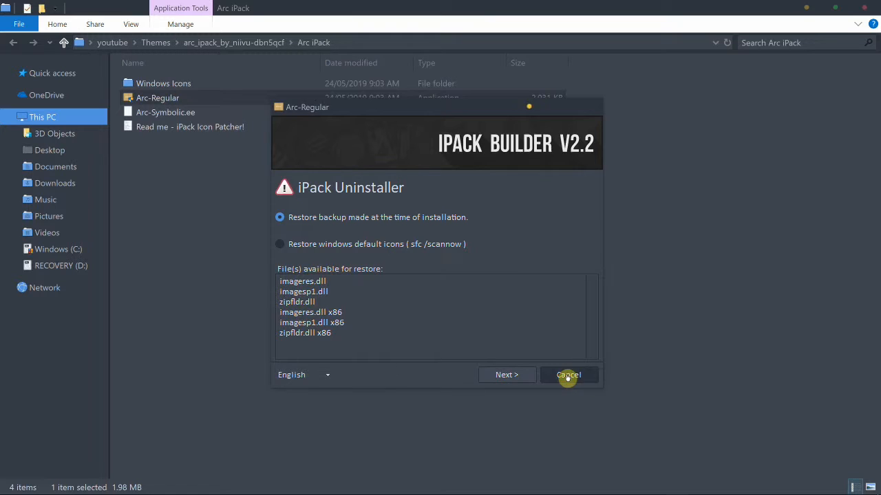
pyautogui.click(864, 8)
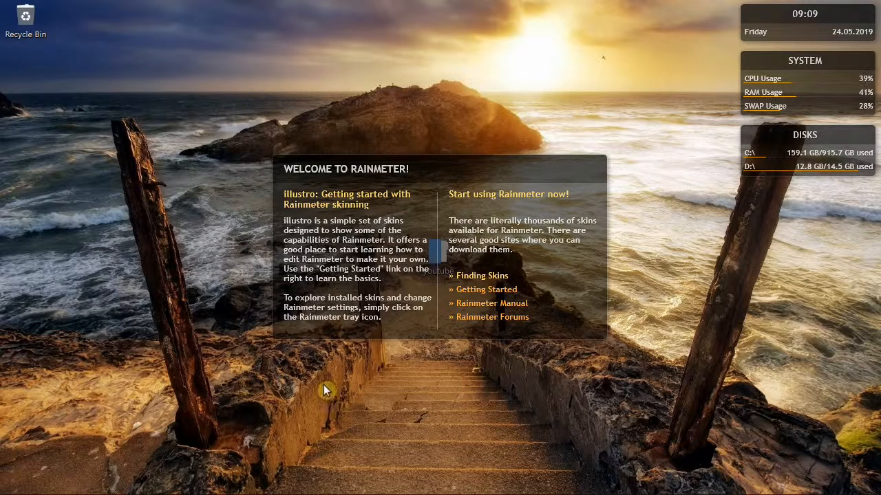
# Step: Apply the Arc-dark flatabulous theme in the Windows personalization settings and close Settings
pyautogui.rightClick(162, 261)
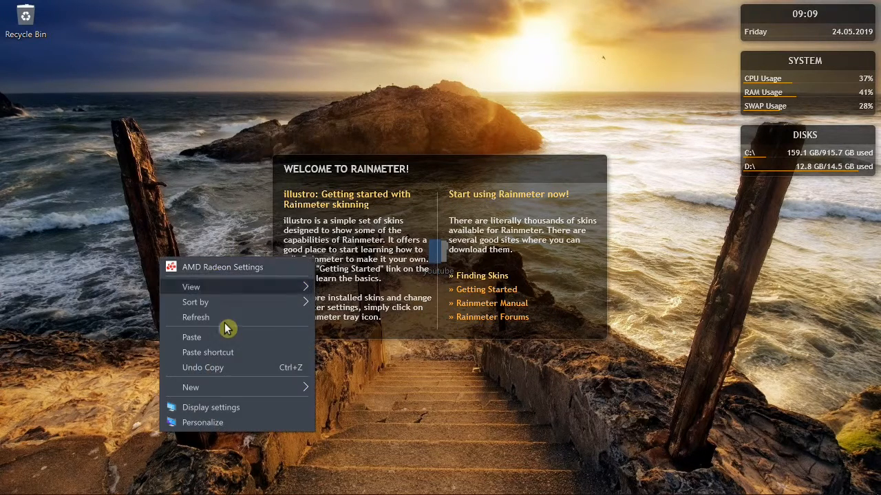
pyautogui.click(193, 423)
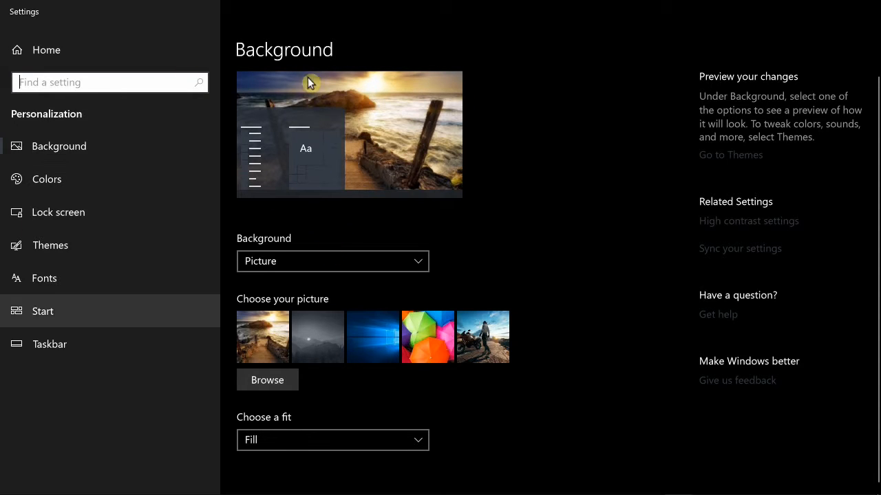
pyautogui.click(66, 246)
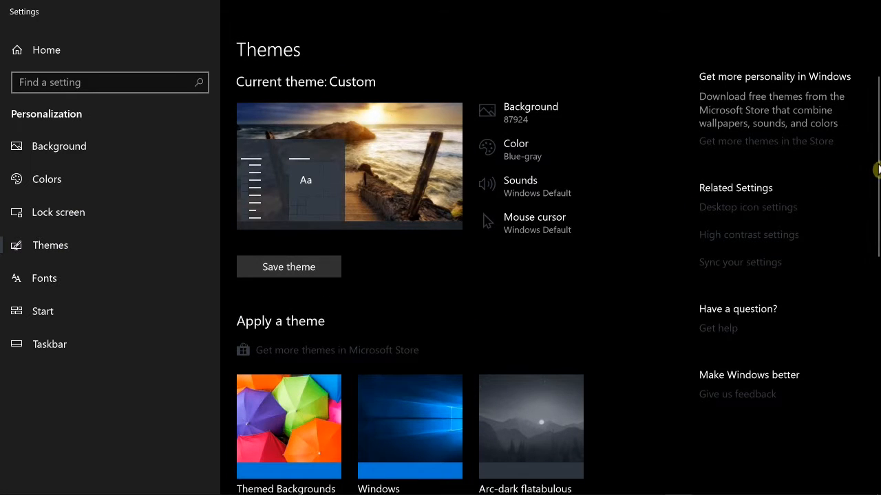
pyautogui.moveTo(876, 180); pyautogui.dragTo(877, 219)
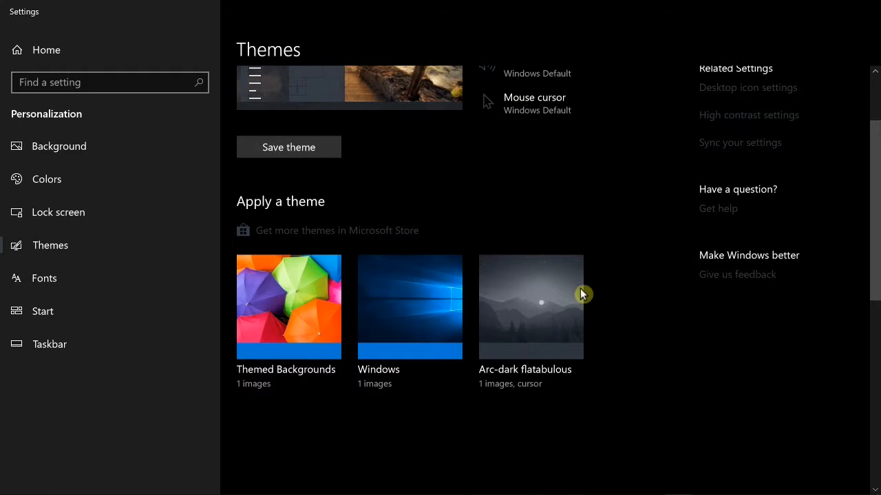
pyautogui.click(555, 349)
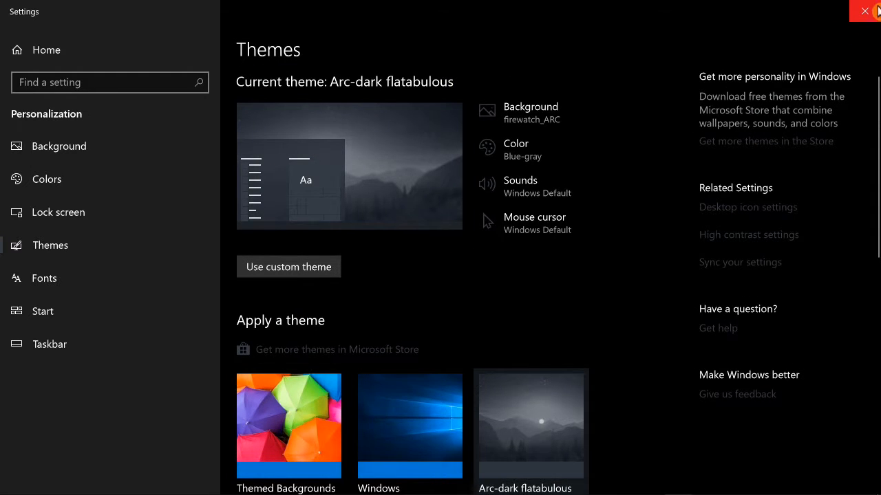
pyautogui.click(875, 7)
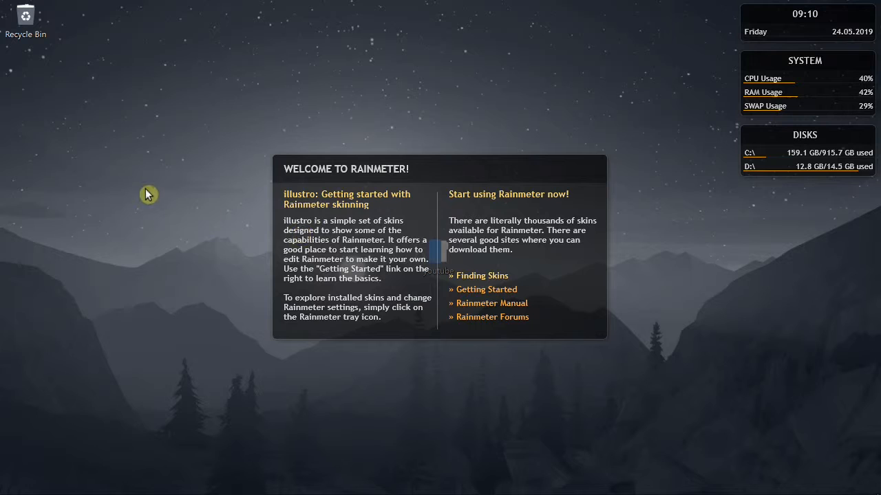
# Step: Unload the Rainmeter welcome, Disks and System skins from the desktop
pyautogui.rightClick(391, 168)
pyautogui.click(462, 323)
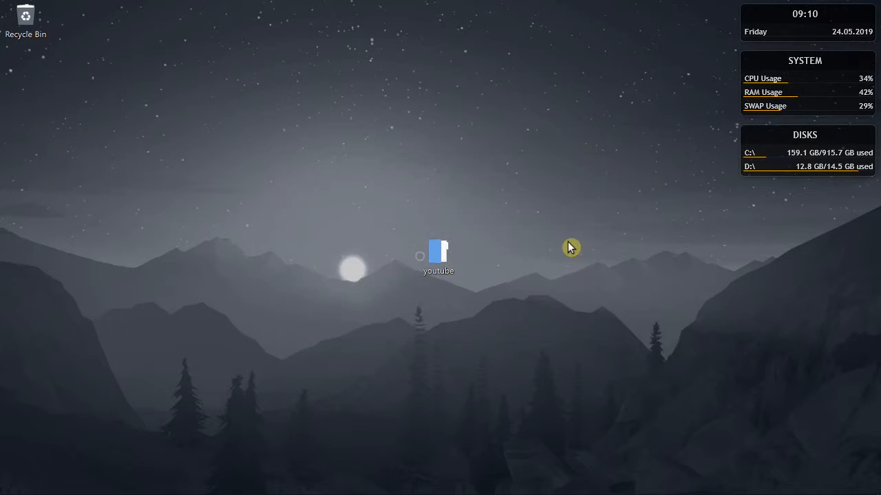
pyautogui.rightClick(757, 140)
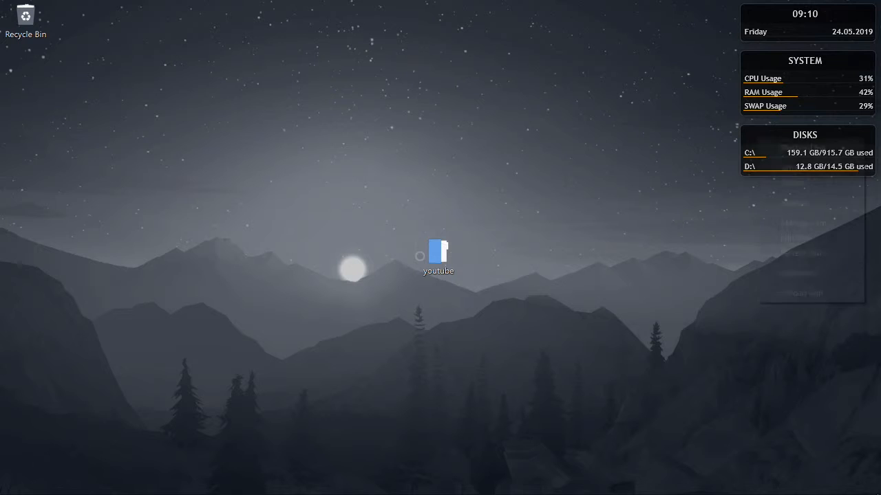
pyautogui.click(820, 293)
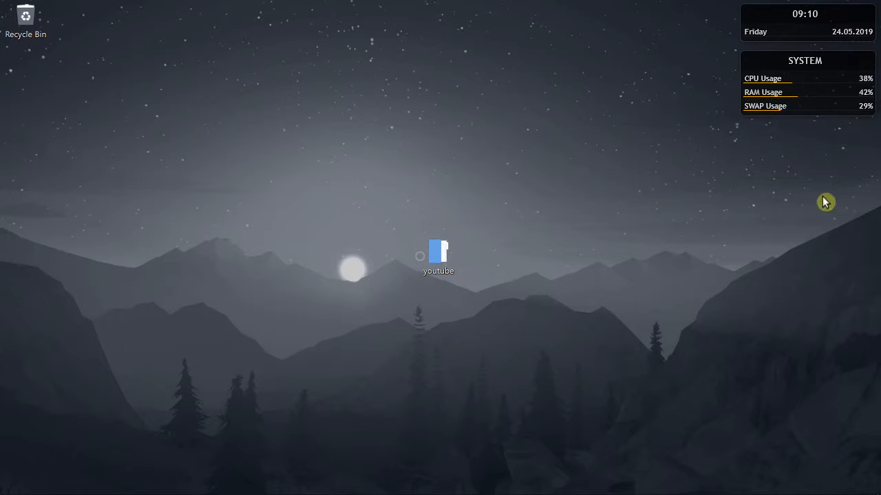
pyautogui.rightClick(808, 72)
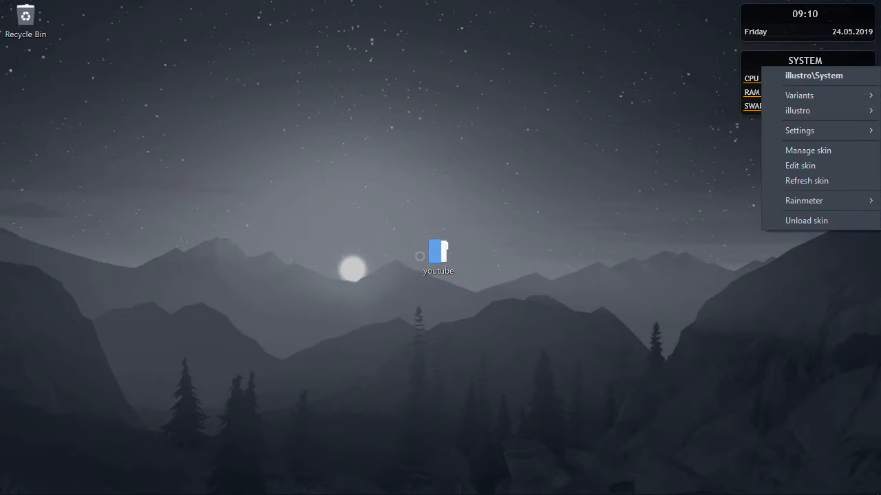
pyautogui.click(835, 220)
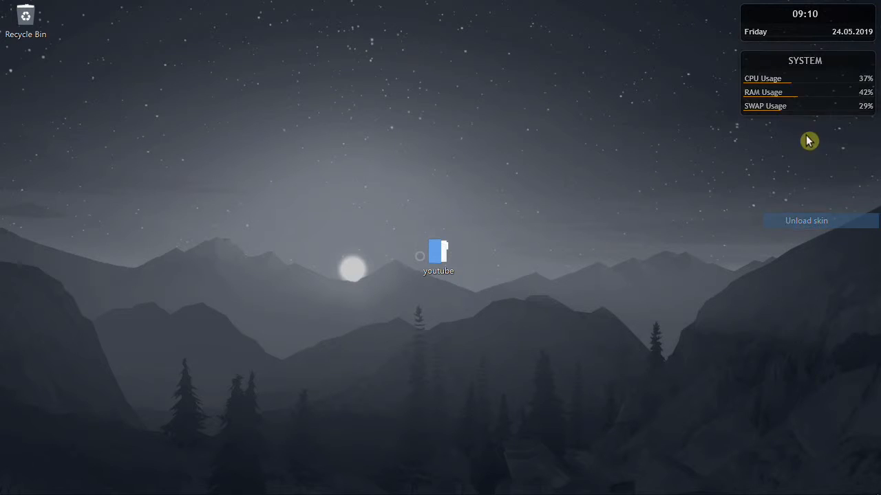
# Step: Open the Manage Rainmeter window from the illustro Clock skin, move it higher on the desktop and minimize it
pyautogui.rightClick(786, 28)
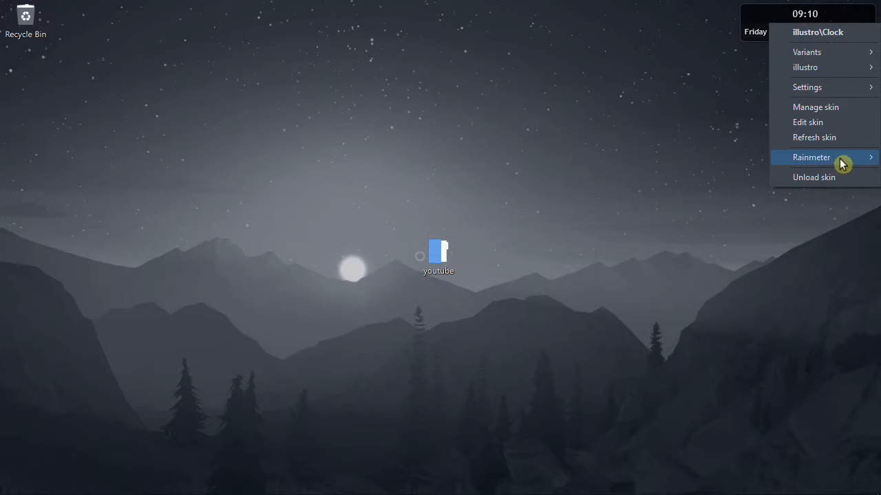
pyautogui.moveTo(844, 160)
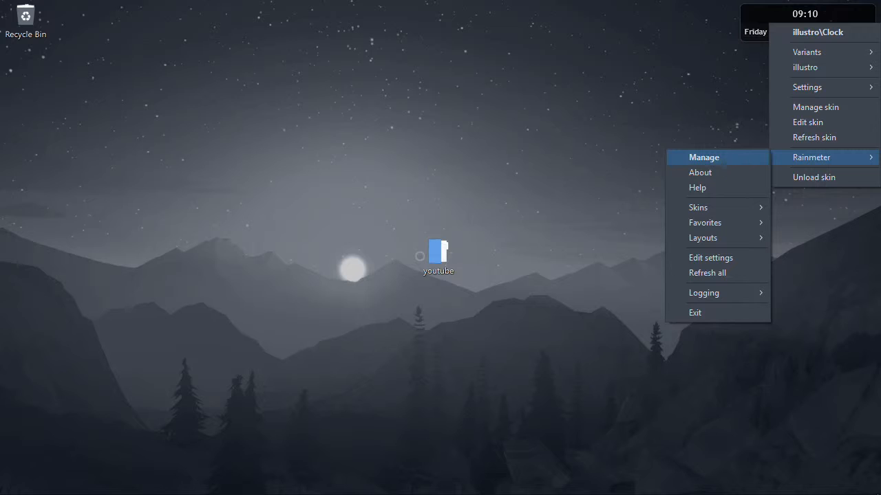
pyautogui.click(703, 158)
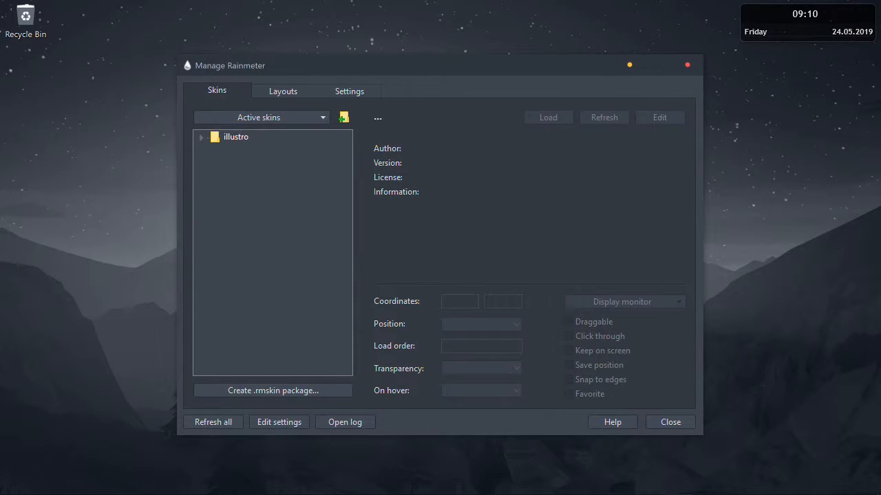
pyautogui.moveTo(458, 69); pyautogui.dragTo(434, 26)
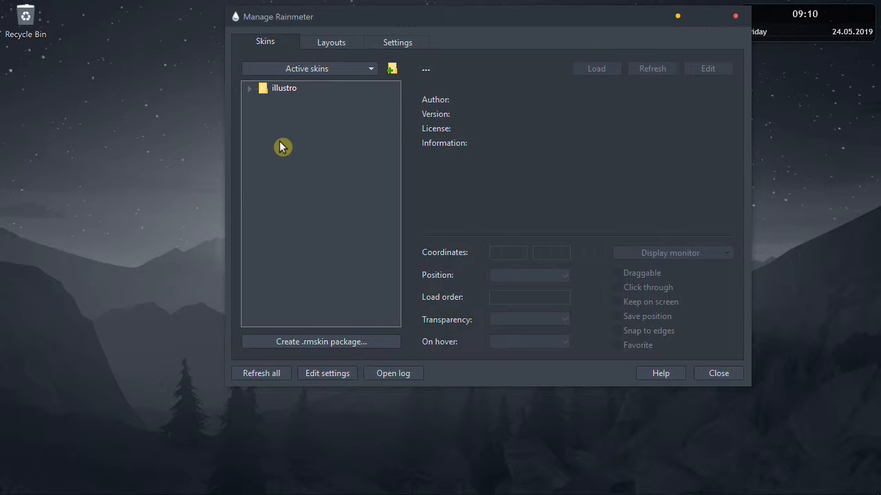
pyautogui.click(559, 283)
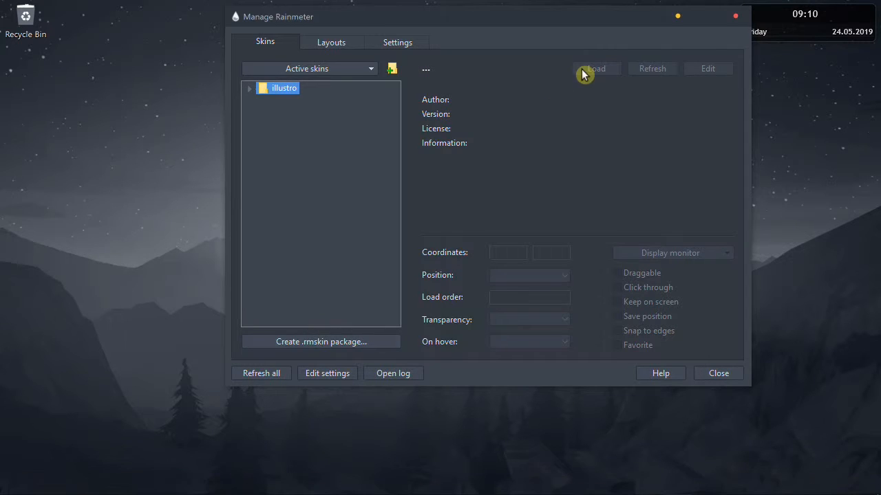
pyautogui.click(679, 18)
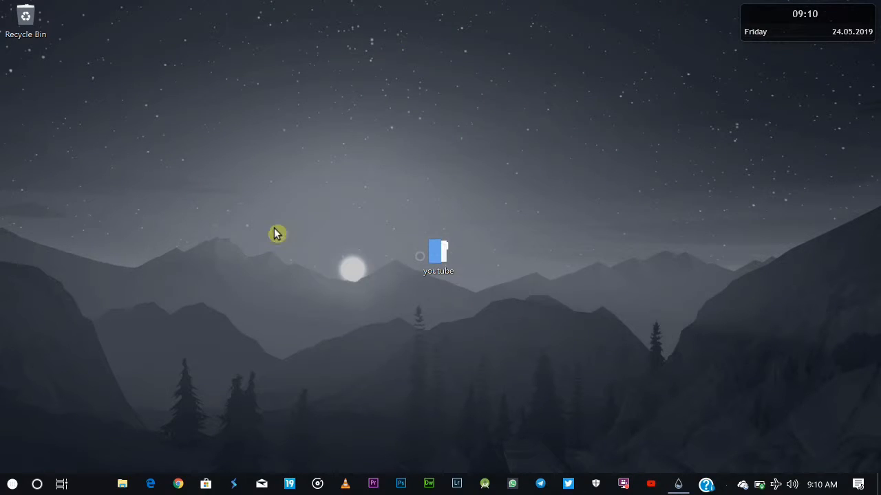
# Step: Move the youtube folder icon to the upper part of the desktop and open the folder
pyautogui.moveTo(448, 269); pyautogui.dragTo(489, 81)
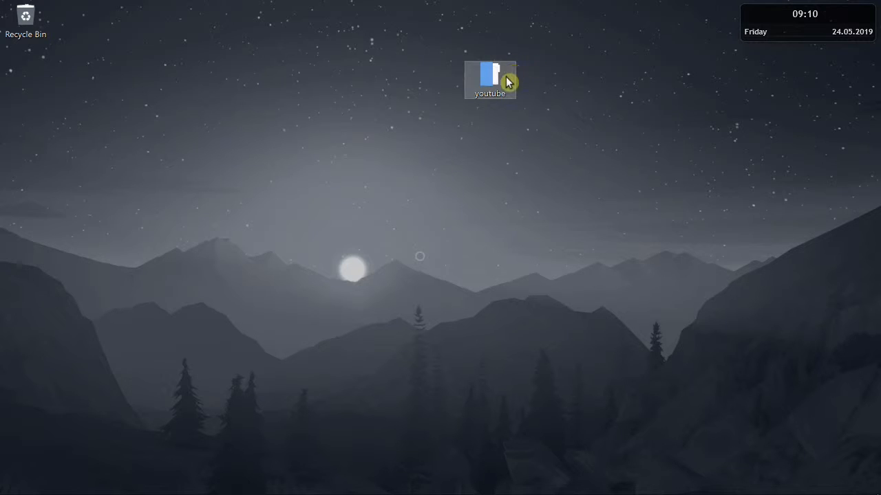
pyautogui.moveTo(506, 78)
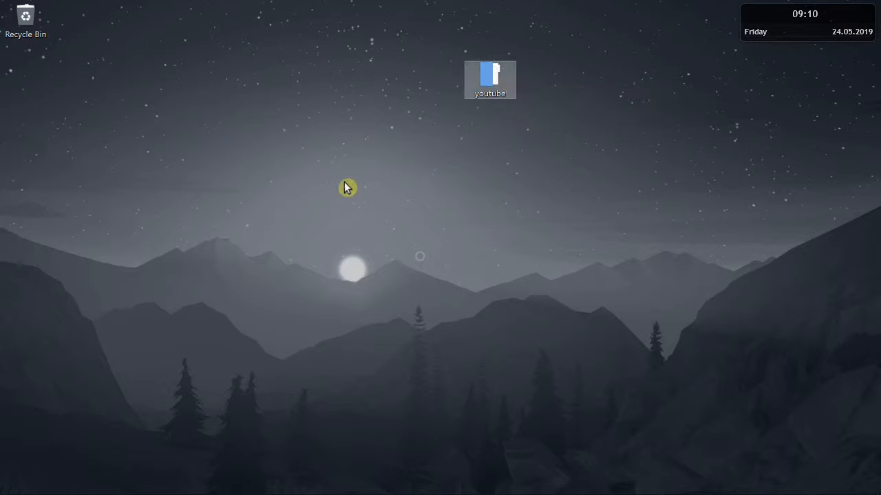
pyautogui.moveTo(294, 492)
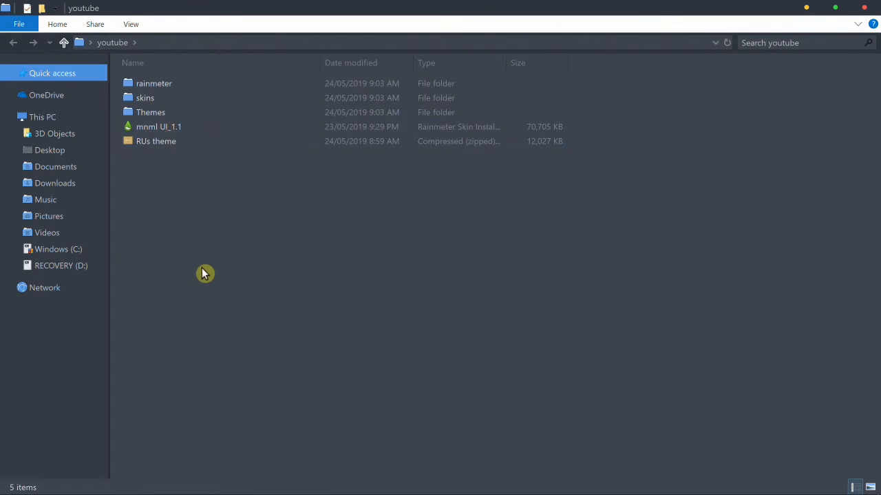
# Step: Look at the skin installers in the skins folder, and at mnml UI_1.1 and RUs theme in the youtube folder
pyautogui.click(165, 95)
pyautogui.press('Return')
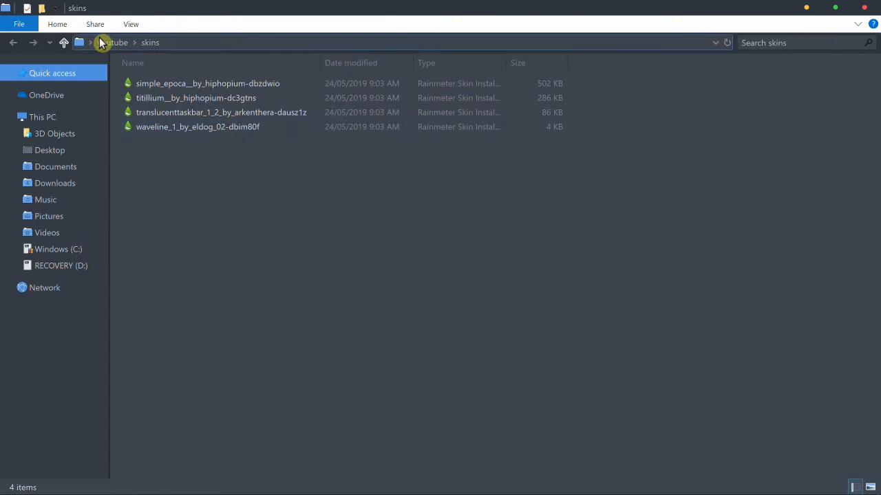
pyautogui.hotkey('alt', 'Up')
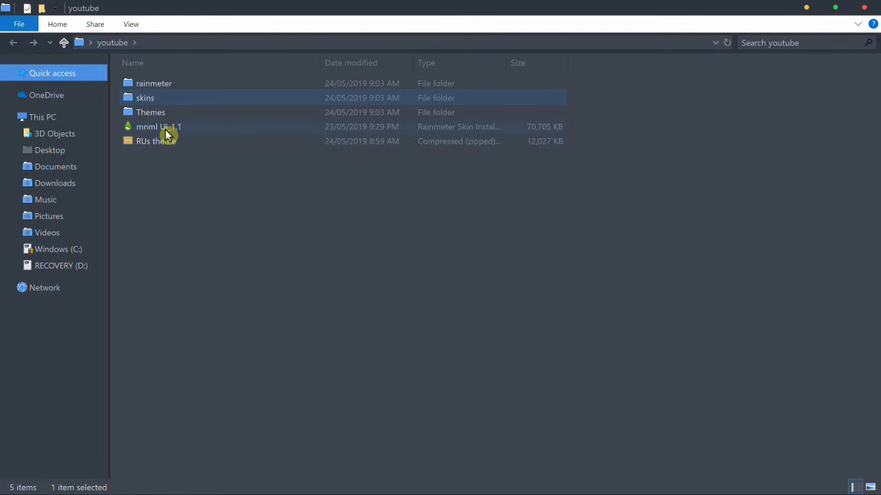
pyautogui.click(166, 129)
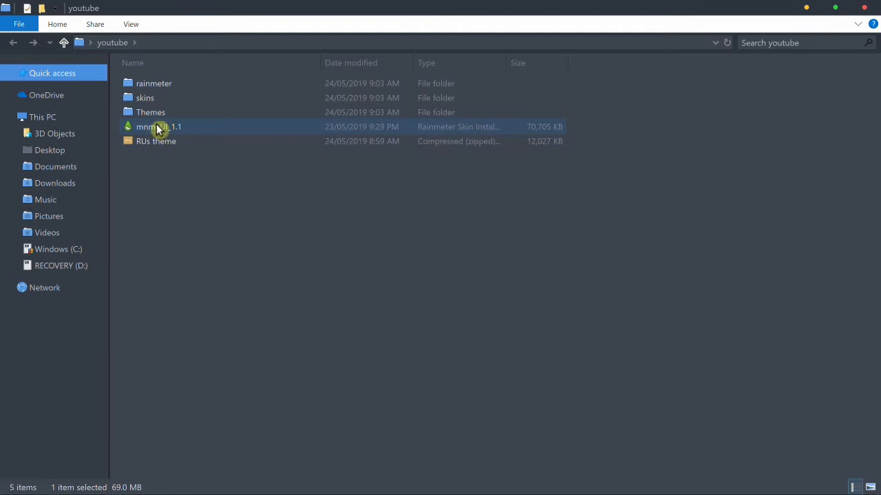
pyautogui.click(184, 144)
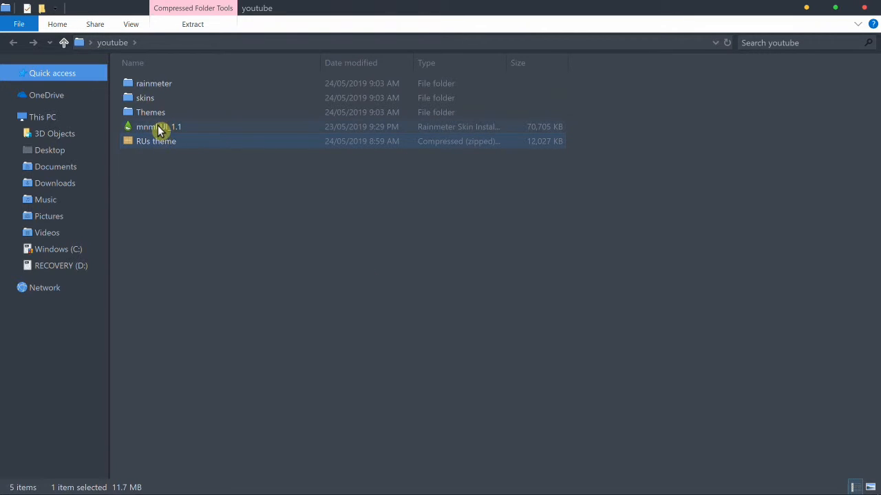
pyautogui.click(157, 130)
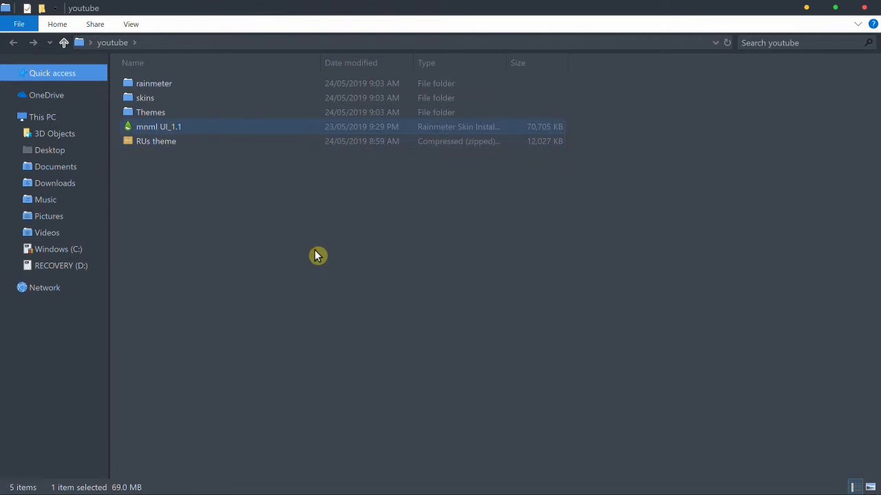
# Step: Install the Simple Epoca skin from the skins folder with its included layout and close its settings panel
pyautogui.doubleClick(176, 97)
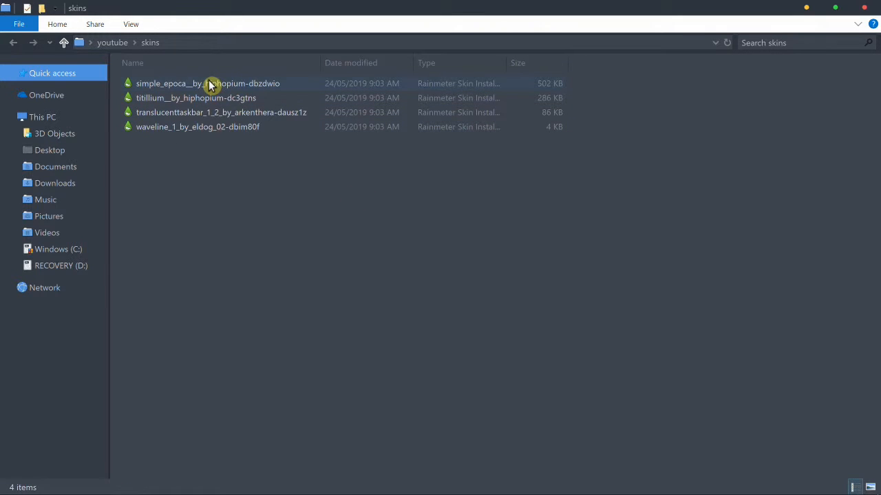
pyautogui.doubleClick(209, 85)
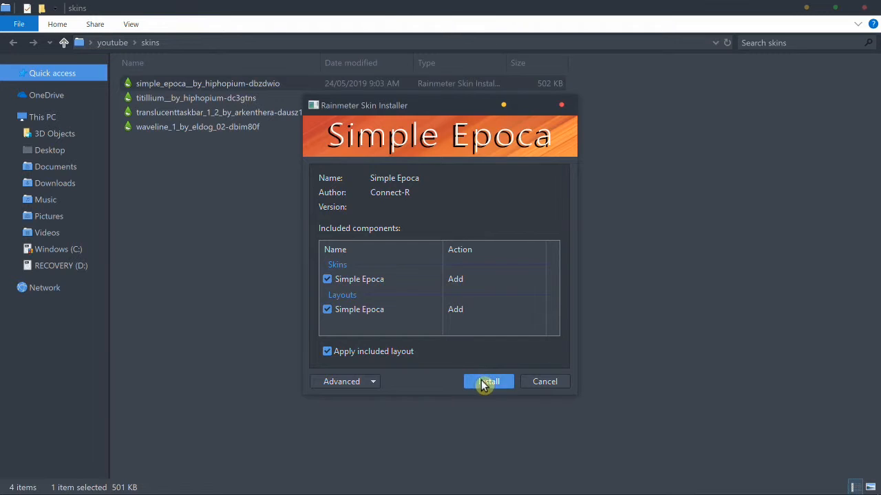
pyautogui.click(483, 383)
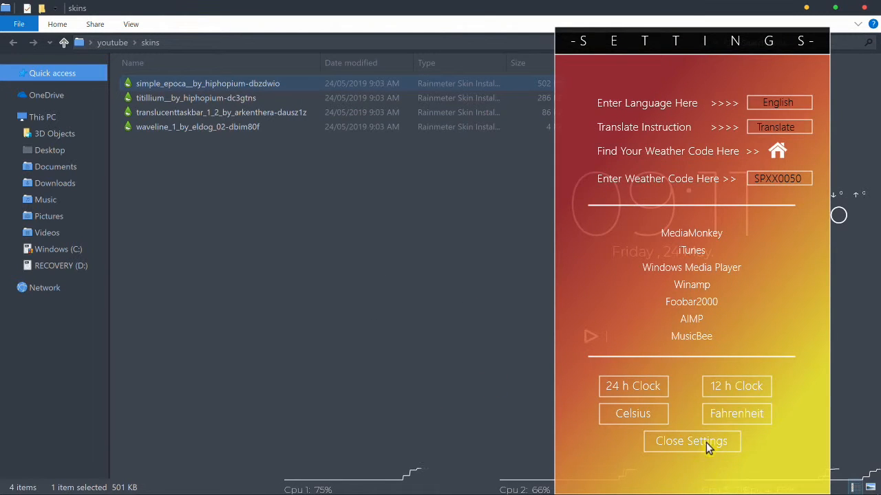
pyautogui.click(707, 441)
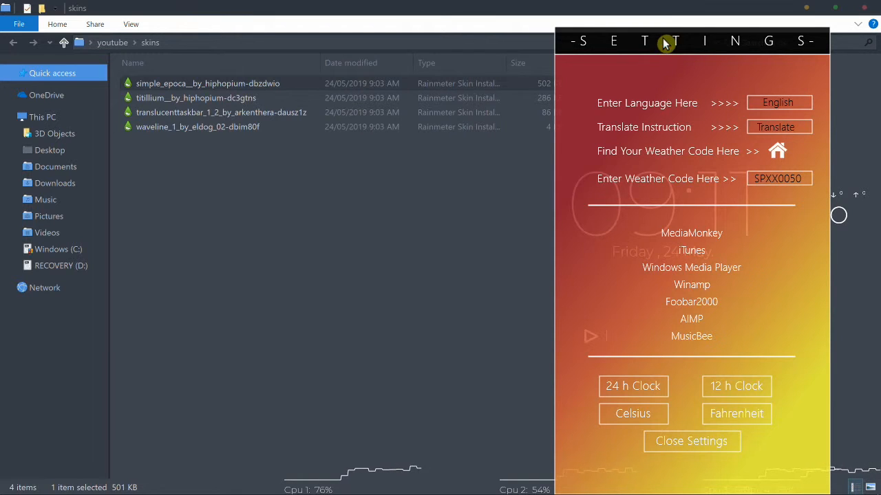
pyautogui.moveTo(666, 40); pyautogui.dragTo(412, 9)
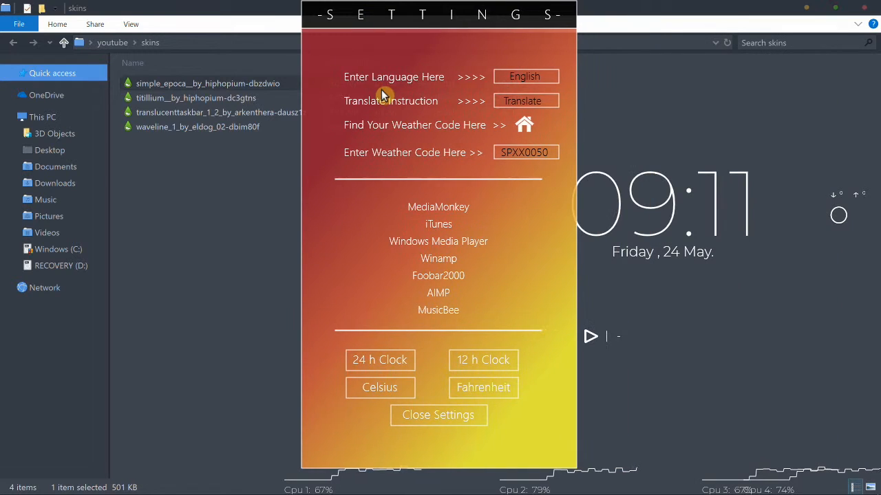
pyautogui.click(441, 417)
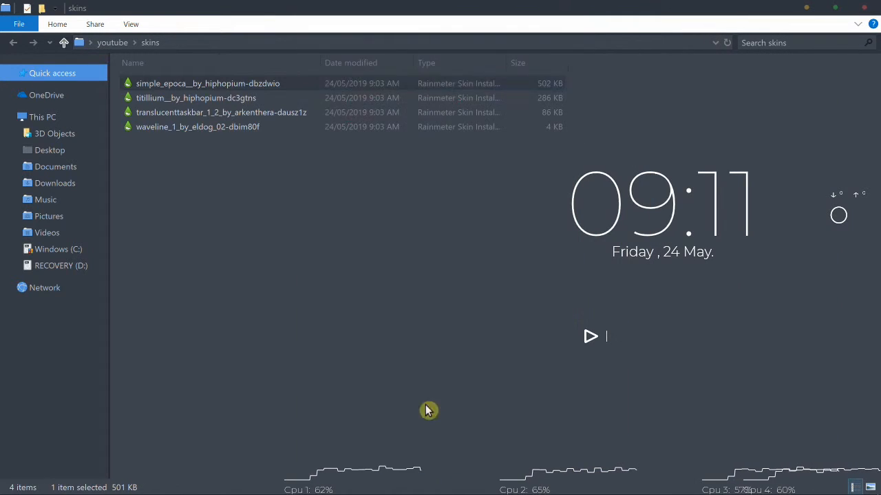
# Step: Install the Titillium skin with its included layout and close its settings panel
pyautogui.click(211, 100)
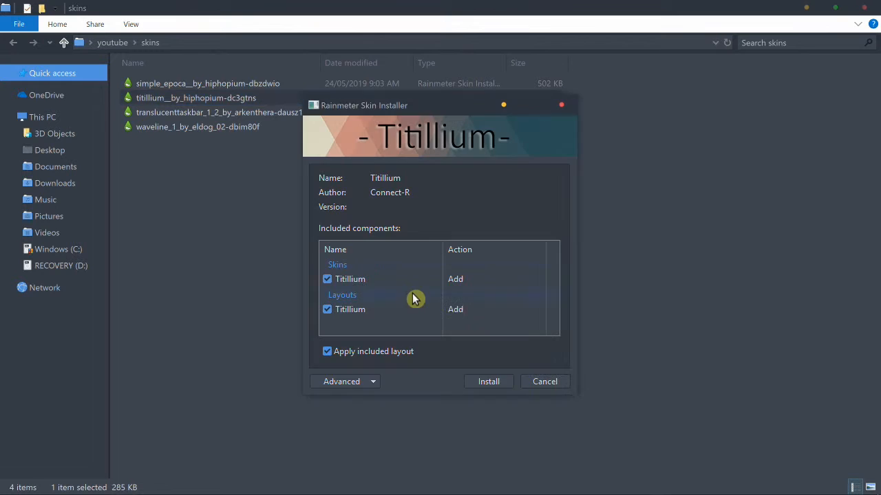
pyautogui.click(493, 381)
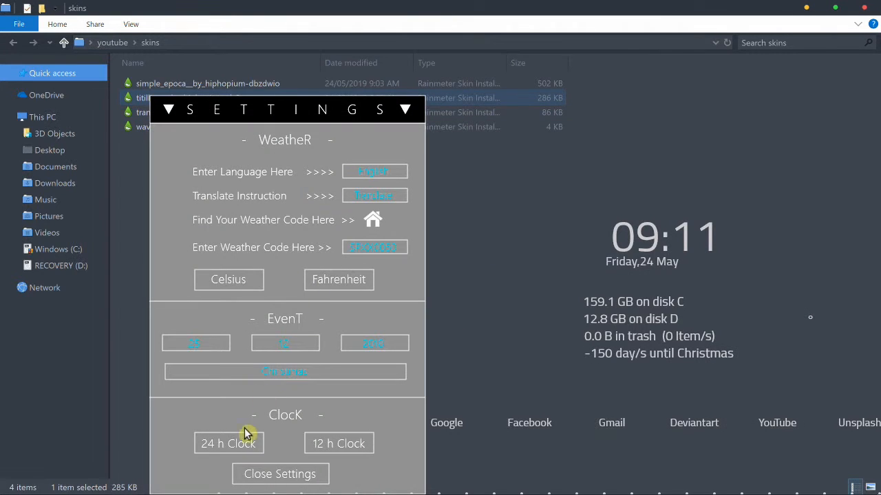
pyautogui.click(265, 473)
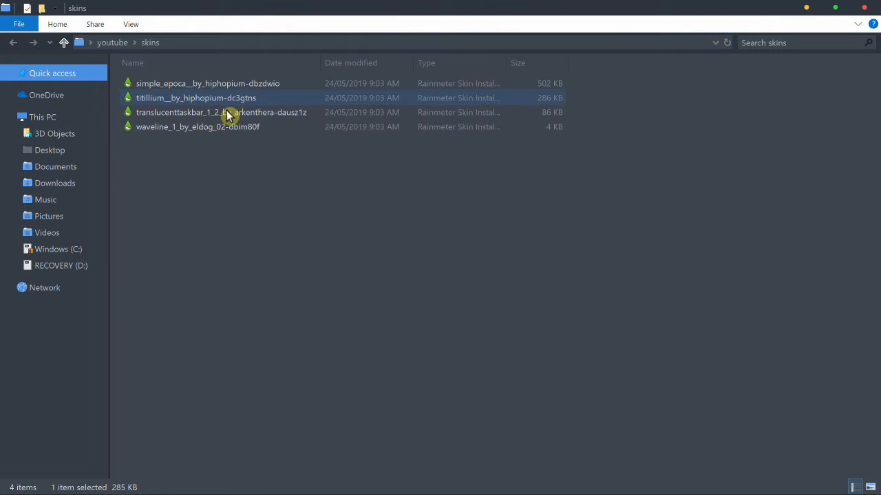
# Step: Install the TranslucentTaskbar skin with its plugin, and the Waveline skin with its included layout
pyautogui.press('Down')
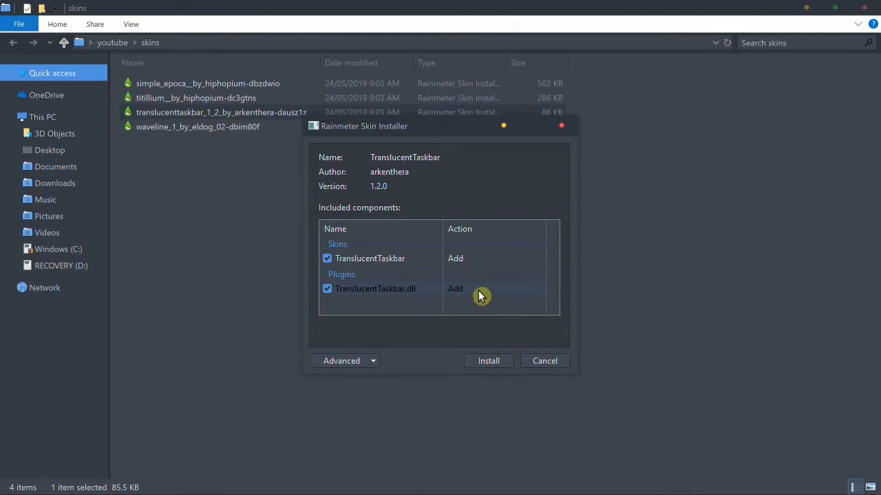
pyautogui.click(500, 363)
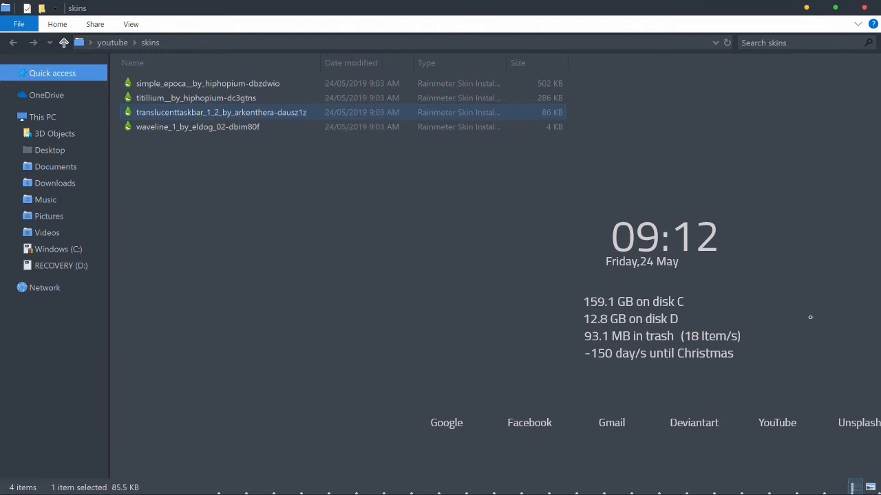
pyautogui.rightClick(621, 281)
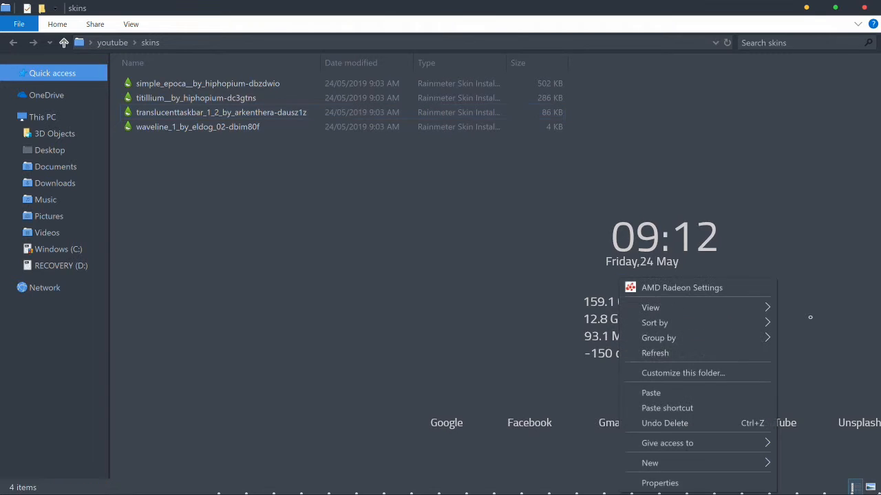
pyautogui.click(206, 129)
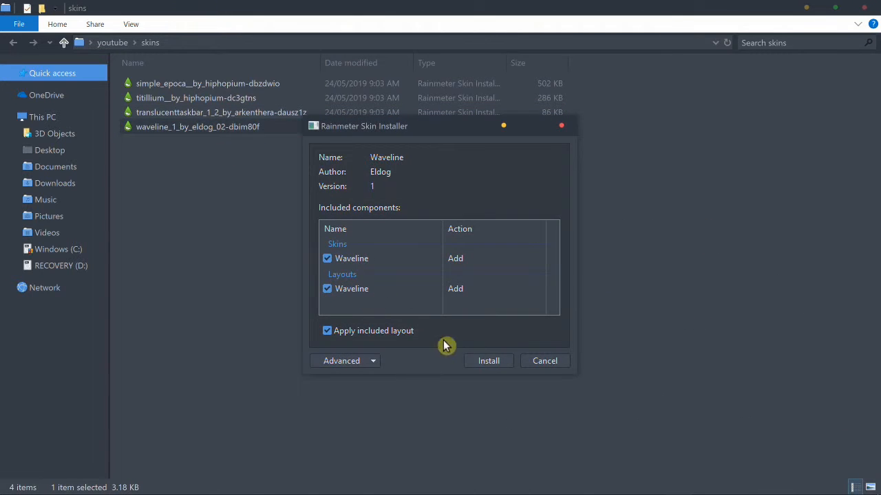
pyautogui.click(483, 363)
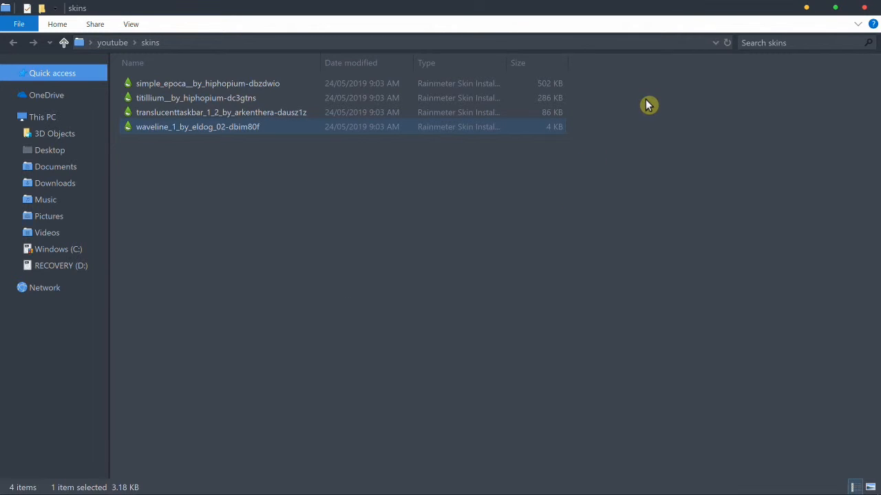
# Step: Close the skins folder and move the Waveline visualizer to the middle of the desktop
pyautogui.click(864, 7)
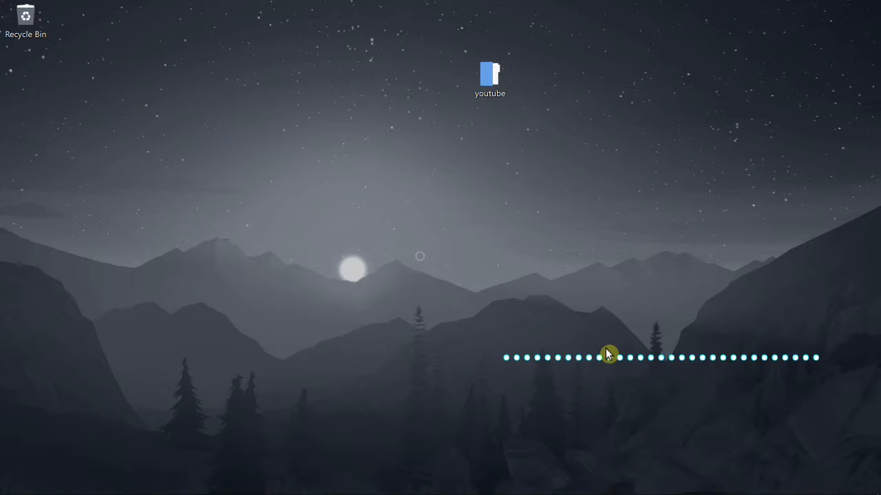
pyautogui.moveTo(606, 354); pyautogui.dragTo(390, 271)
# Step: Play a song in the music player beside the Waveline visualizer to test it, pause the song and close the player
pyautogui.moveTo(401, 493)
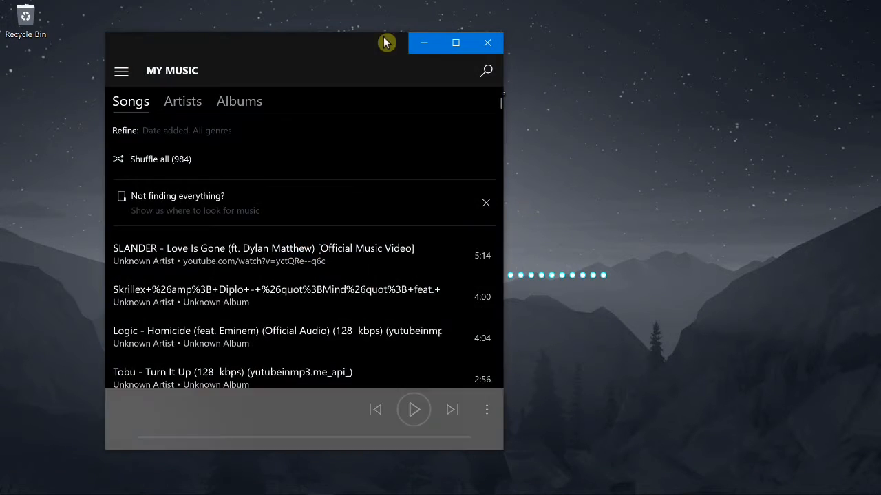
pyautogui.moveTo(386, 35); pyautogui.dragTo(200, 32)
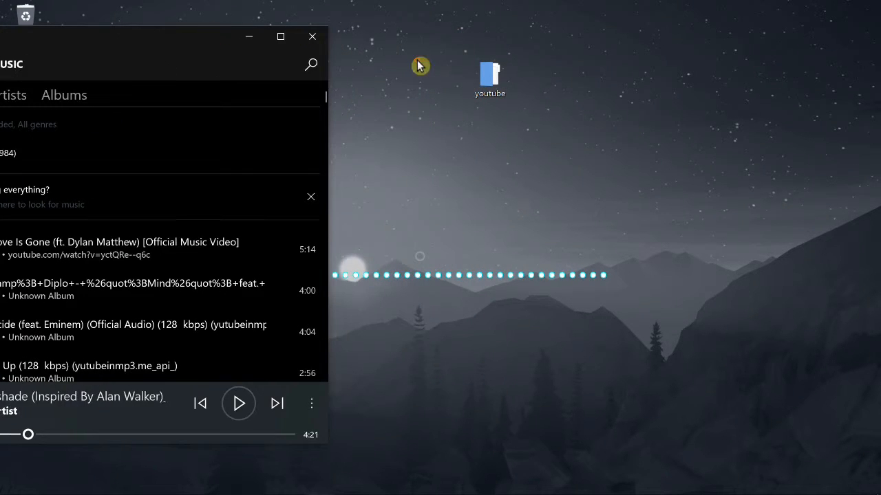
pyautogui.click(246, 412)
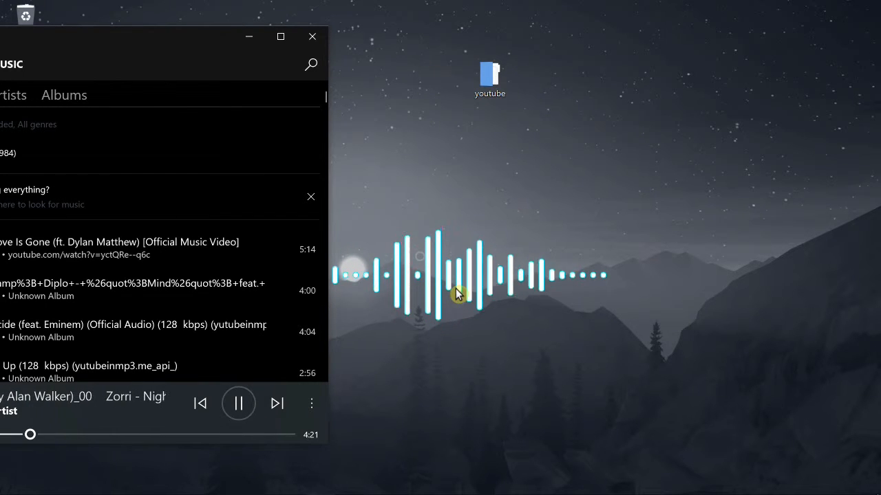
pyautogui.click(242, 411)
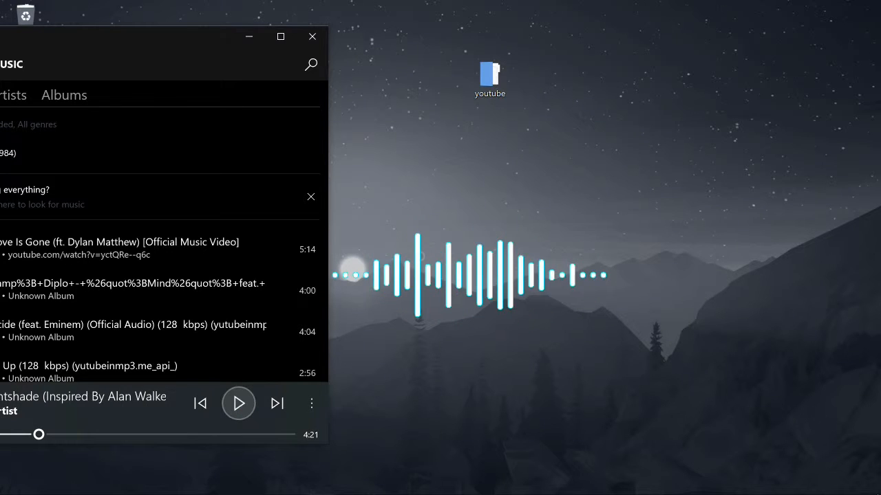
pyautogui.click(317, 36)
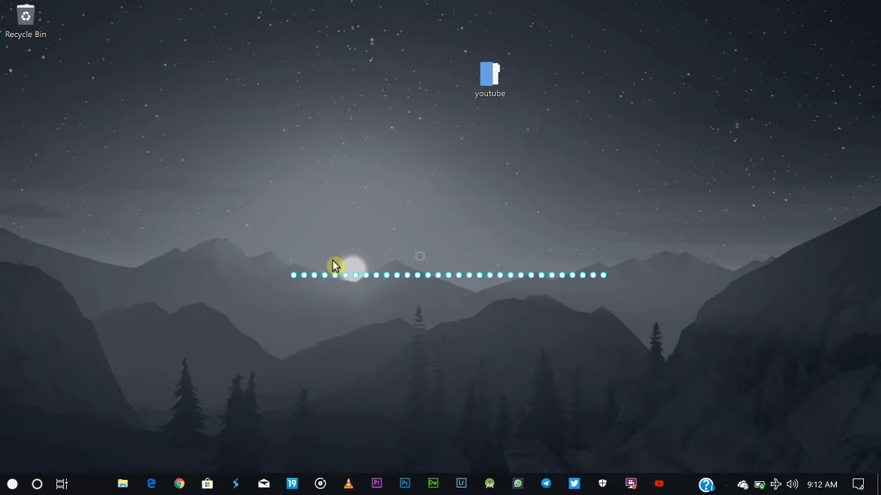
# Step: Open the Manage Rainmeter window from the Waveline skin
pyautogui.rightClick(459, 283)
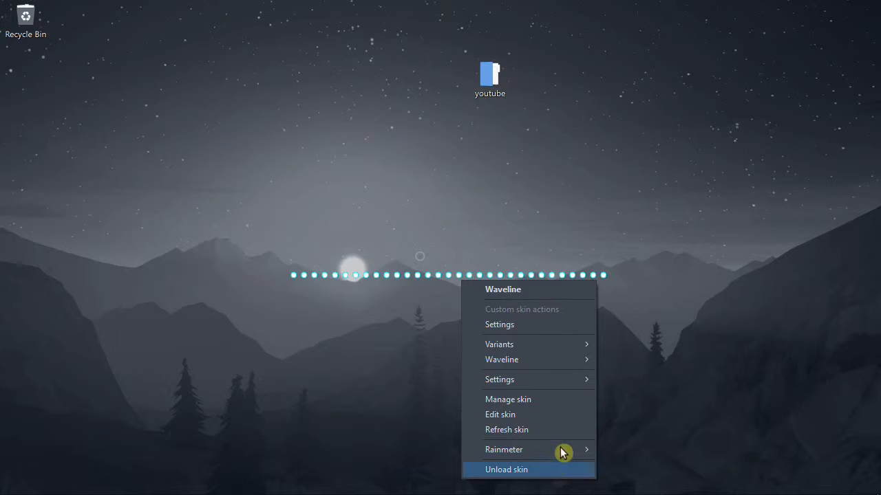
pyautogui.moveTo(562, 451)
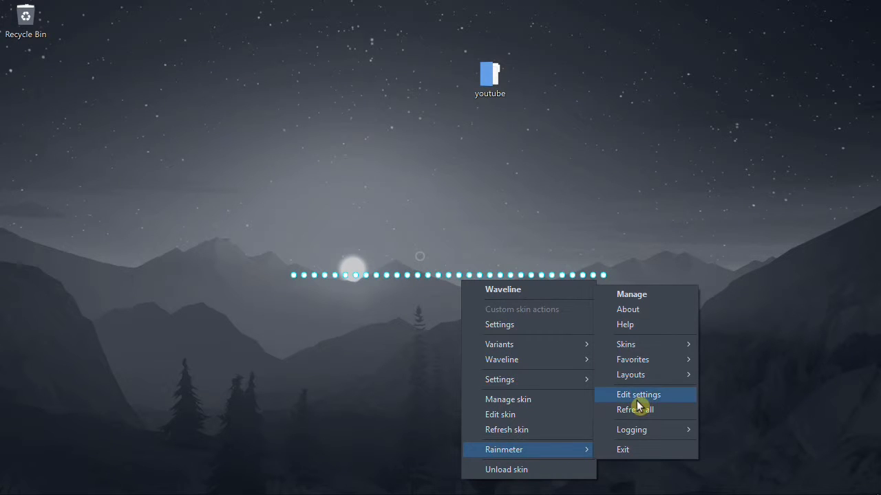
pyautogui.click(654, 296)
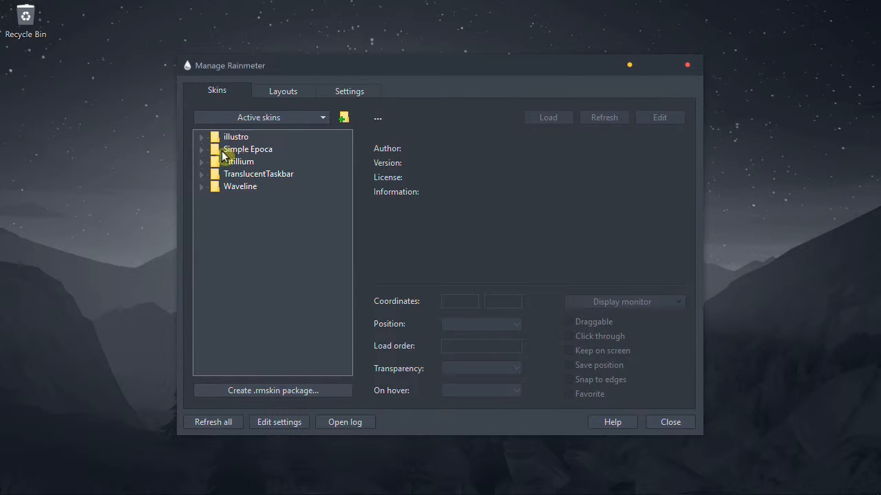
# Step: Expand the Simple Epoca skins and load Weather.ini from its Weather folder
pyautogui.click(202, 151)
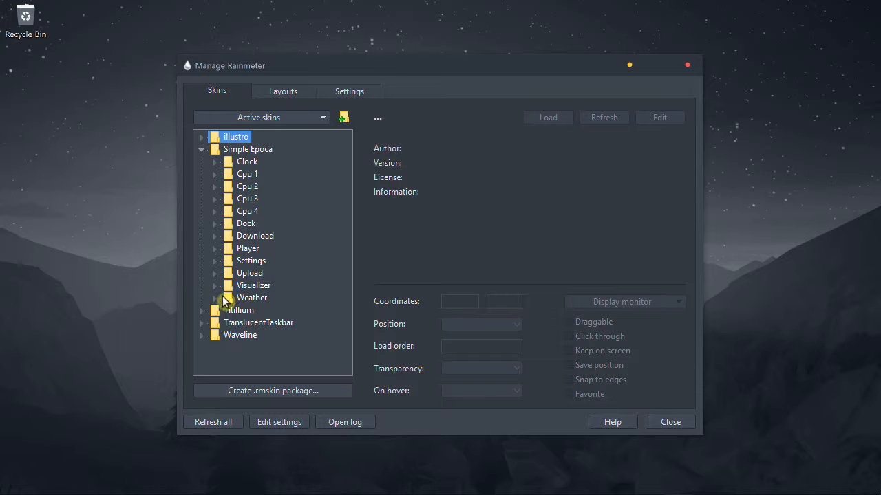
pyautogui.click(215, 298)
pyautogui.click(214, 298)
pyautogui.click(215, 287)
pyautogui.click(215, 286)
pyautogui.click(214, 298)
pyautogui.click(268, 310)
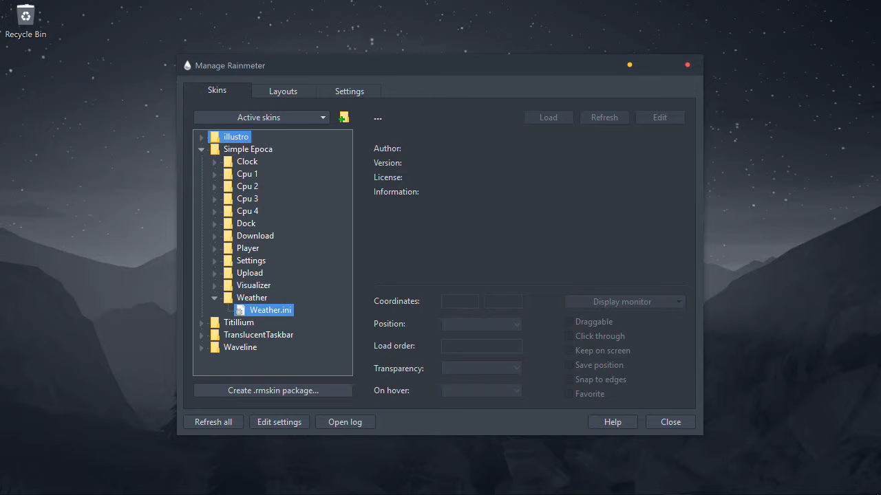
pyautogui.rightClick(265, 307)
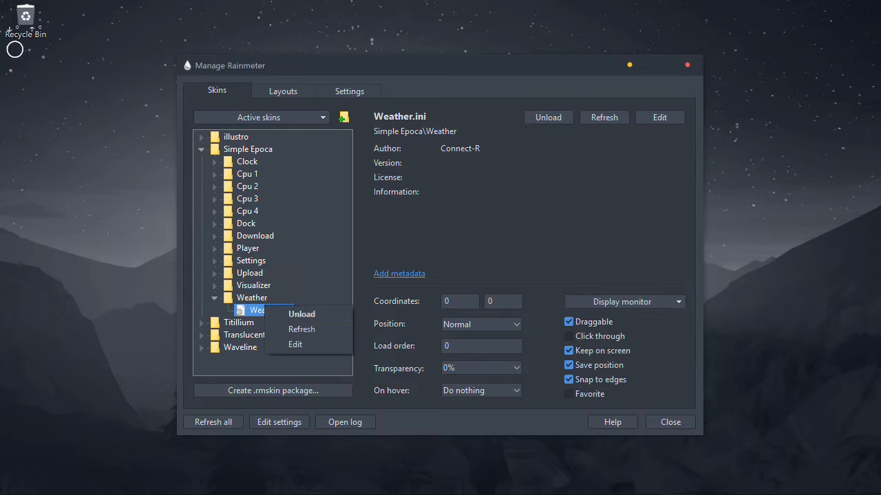
# Step: Move the Manage Rainmeter window out of the way and place the Weather skin at coordinates 1069, 203
pyautogui.click(433, 75)
pyautogui.moveTo(443, 73); pyautogui.dragTo(104, 370)
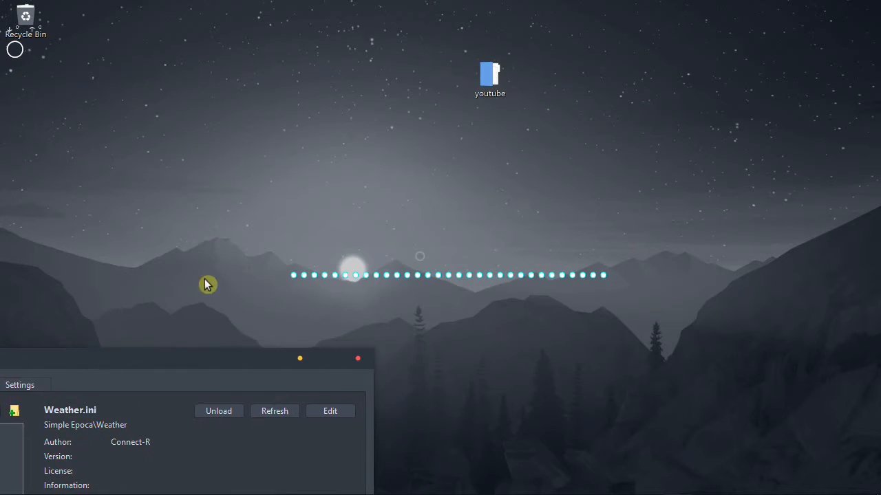
pyautogui.moveTo(205, 280); pyautogui.dragTo(283, 241)
pyautogui.click(19, 45)
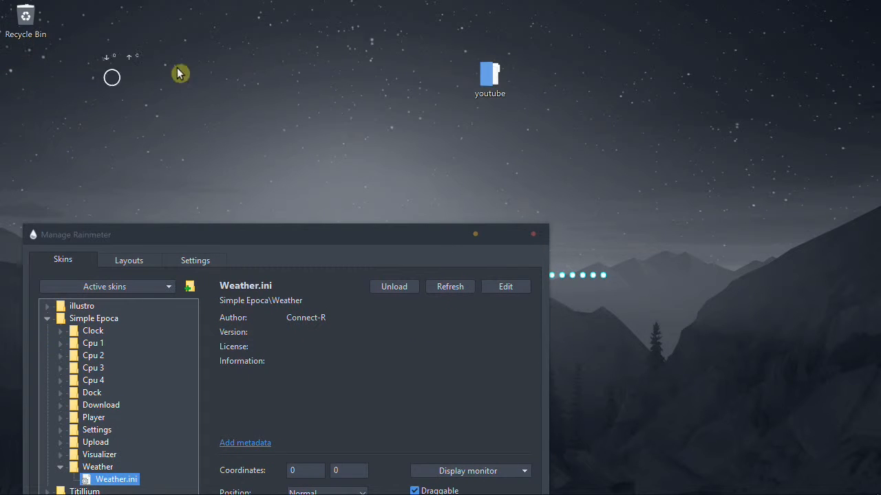
pyautogui.moveTo(754, 183); pyautogui.dragTo(754, 182)
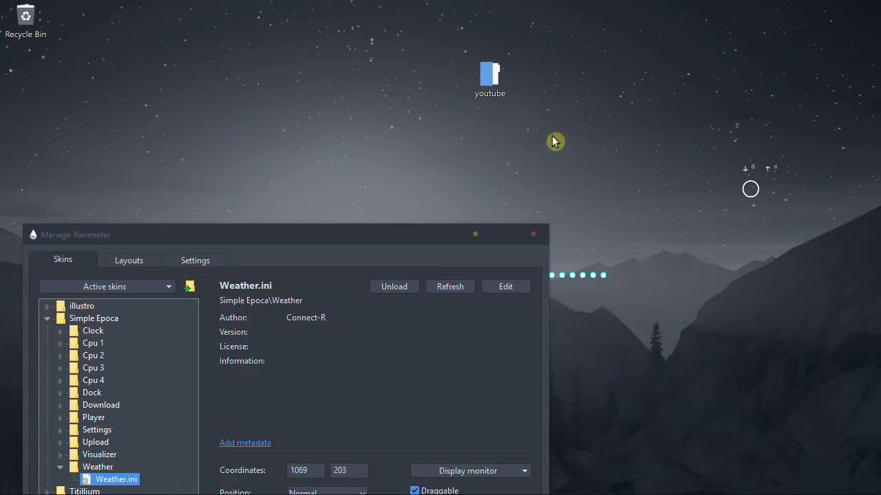
# Step: Move the Manage Rainmeter window back up, unload the Simple Epoca Weather skin and collapse the Simple Epoca folder
pyautogui.moveTo(393, 230); pyautogui.dragTo(430, 16)
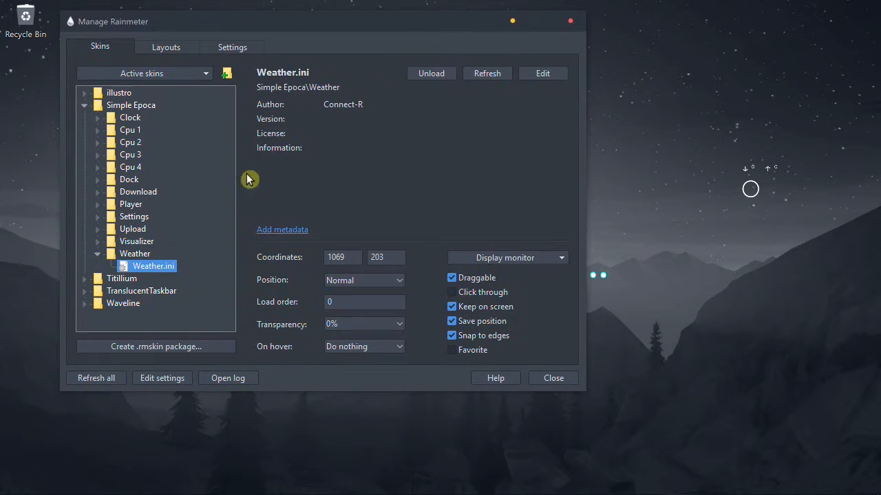
pyautogui.rightClick(158, 267)
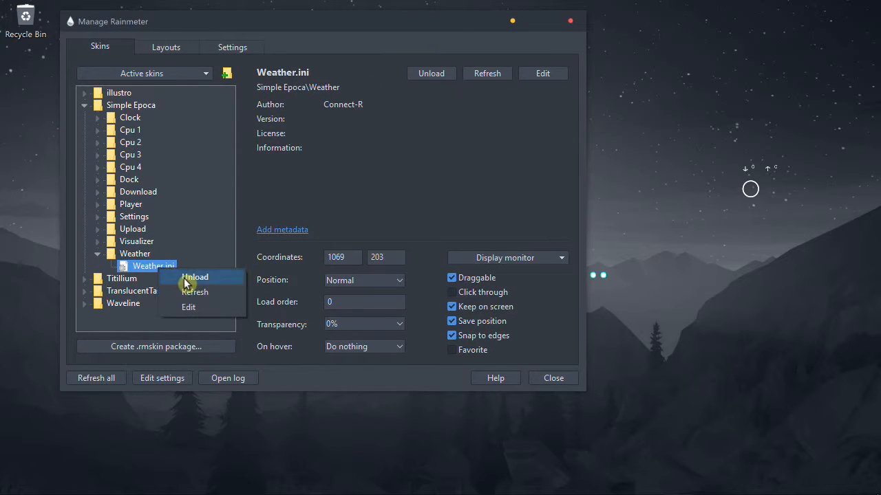
pyautogui.click(194, 277)
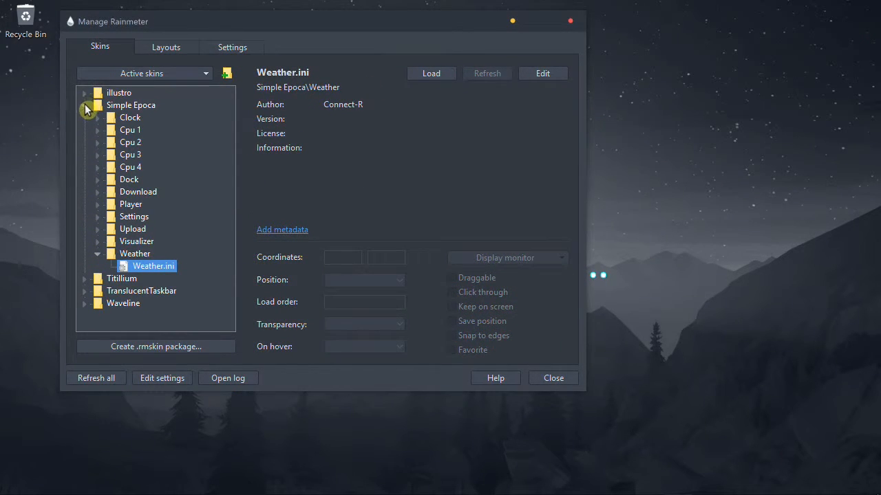
pyautogui.click(84, 105)
# Step: Load Clock.ini from the Titillium skins and place the clock on the desktop at coordinates 886, 244
pyautogui.click(84, 117)
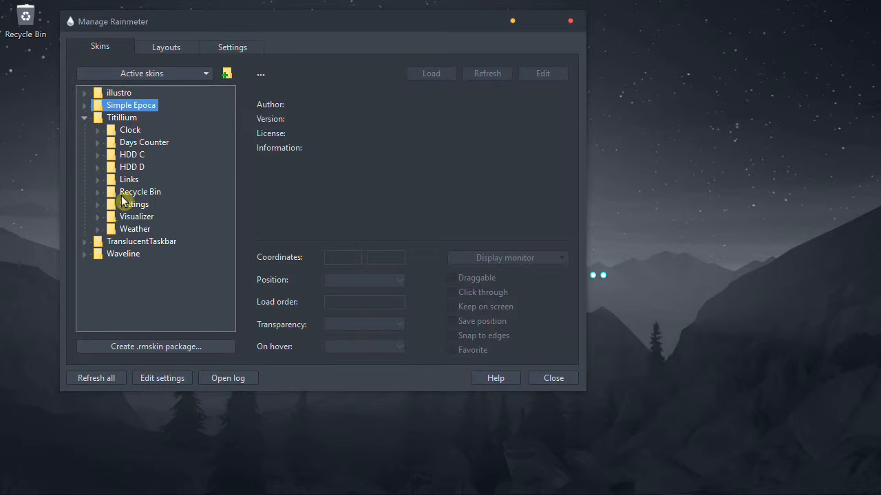
pyautogui.click(97, 131)
pyautogui.doubleClick(157, 145)
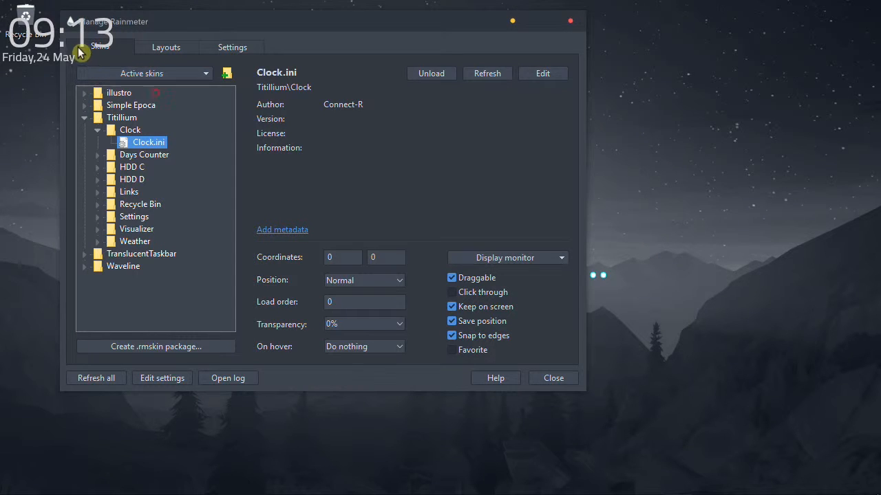
pyautogui.moveTo(97, 60); pyautogui.dragTo(697, 221)
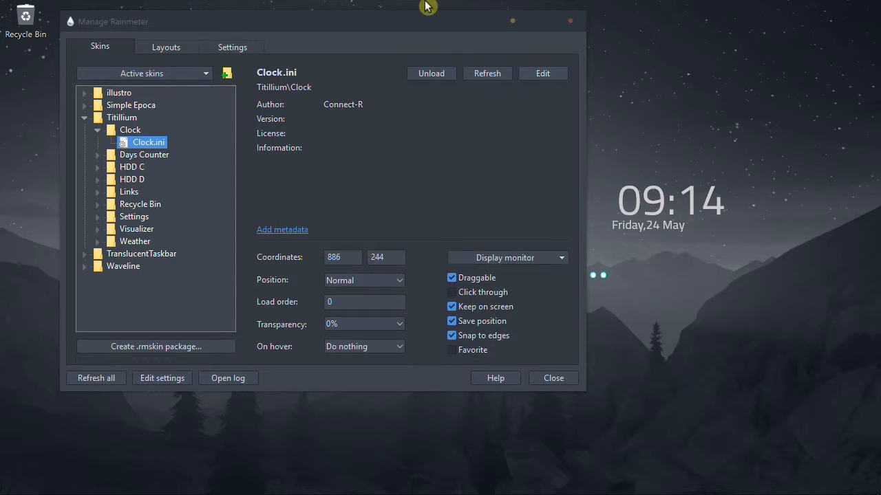
# Step: Unload the Titillium clock skin from the desktop and move the Waveline visualizer to coordinates 815, 183
pyautogui.moveTo(426, 15); pyautogui.dragTo(365, 106)
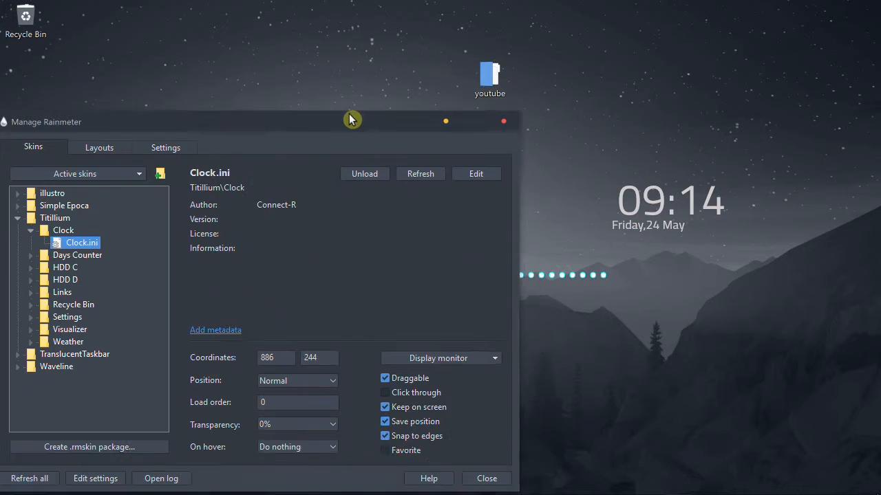
pyautogui.rightClick(677, 212)
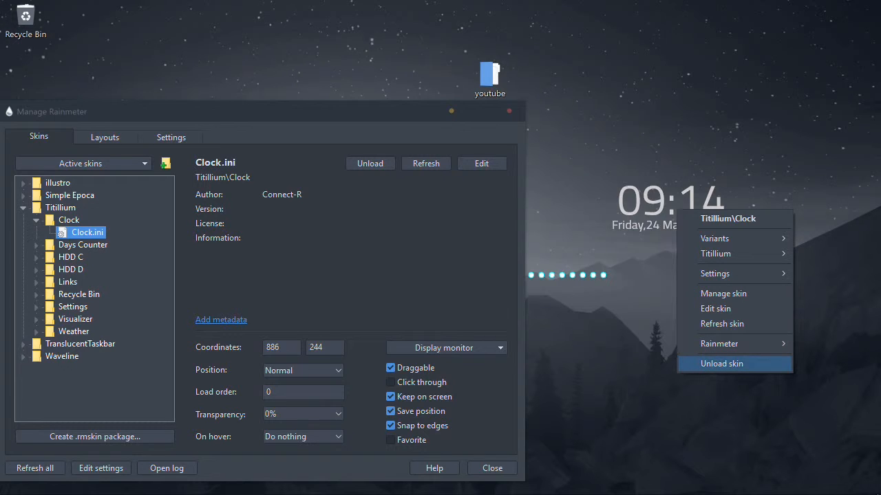
pyautogui.click(716, 363)
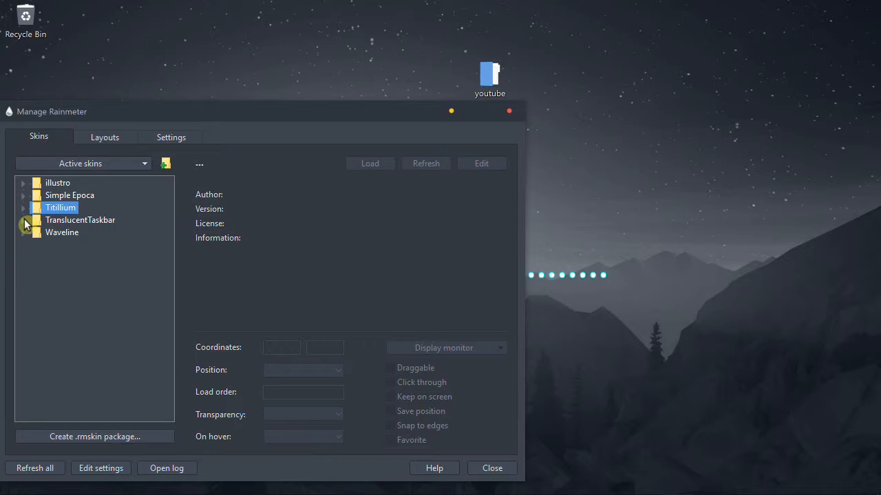
pyautogui.moveTo(593, 275); pyautogui.dragTo(874, 262)
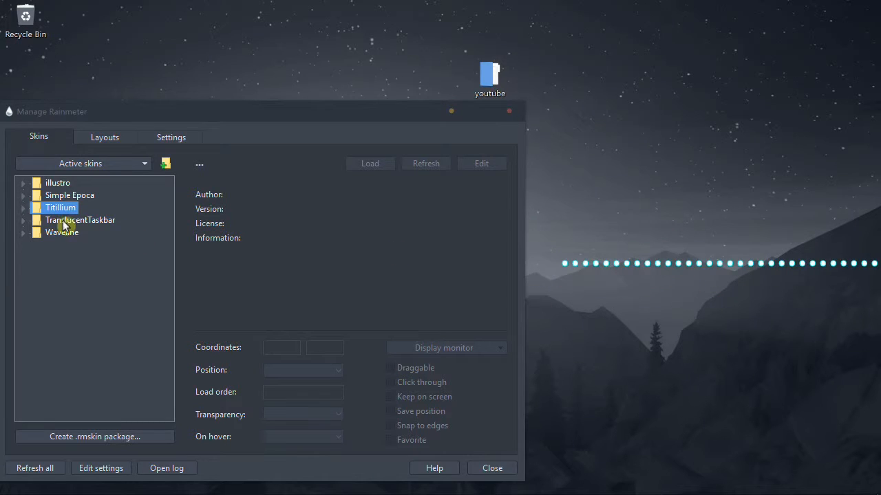
# Step: Expand the Waveline folder, unload its Skin.ini and load it again
pyautogui.click(23, 232)
pyautogui.click(58, 246)
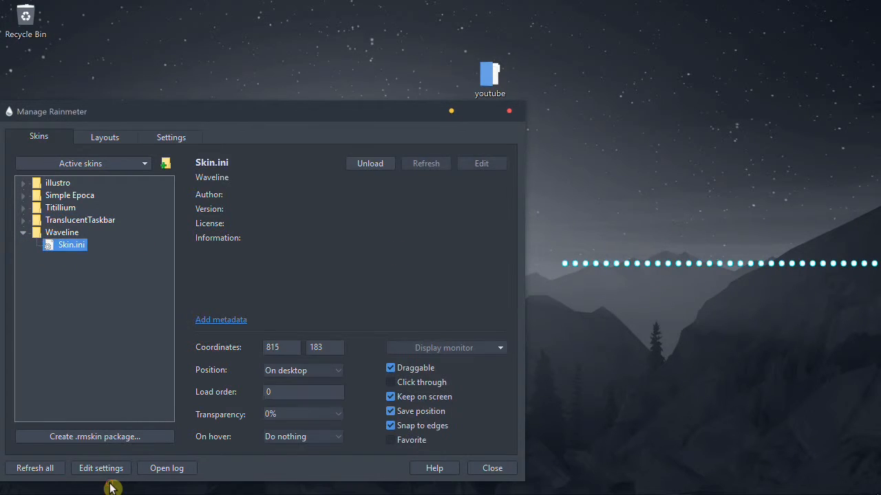
pyautogui.rightClick(59, 245)
pyautogui.click(91, 253)
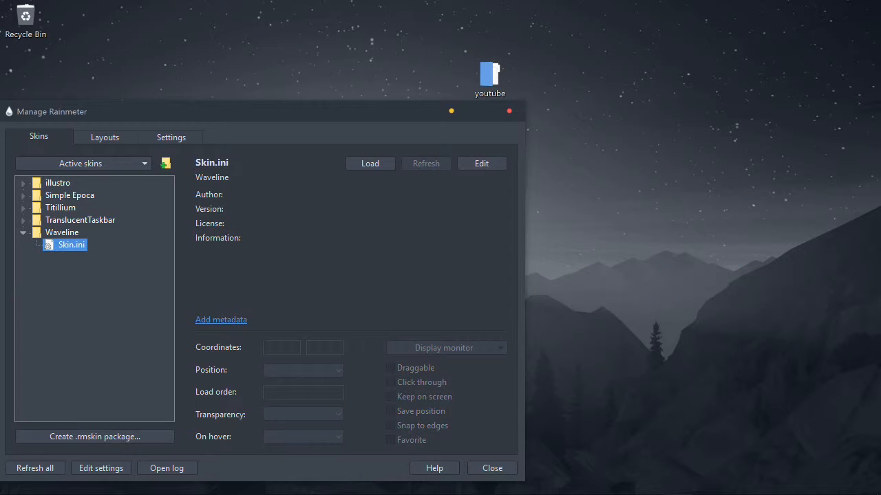
pyautogui.doubleClick(71, 246)
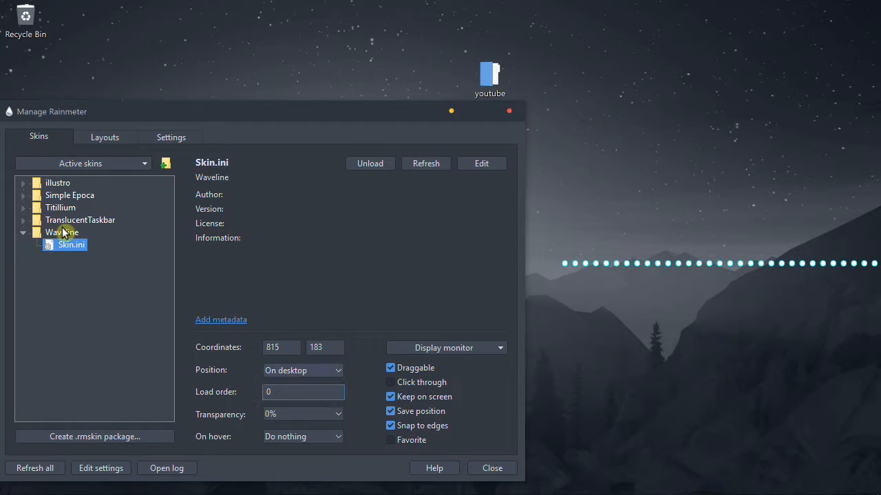
# Step: Expand the TranslucentTaskbar skins, select Sample.ini and reposition the Manage Rainmeter window near the middle of the desktop
pyautogui.click(23, 220)
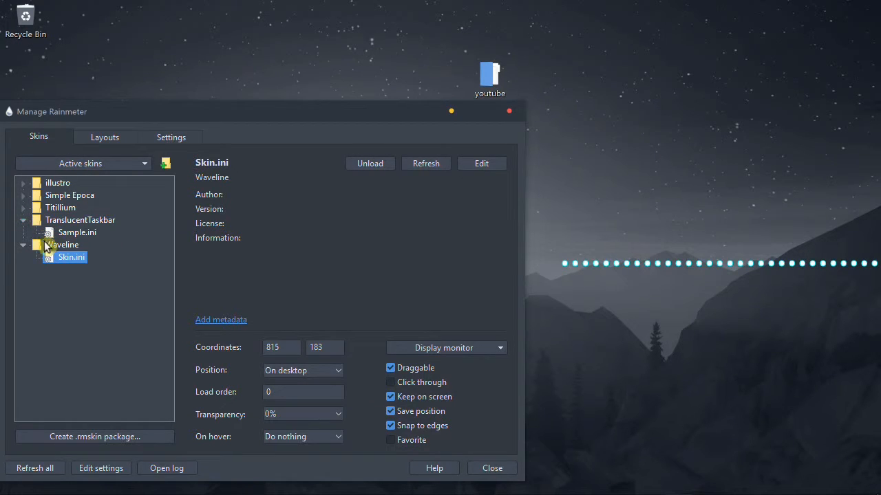
pyautogui.click(71, 235)
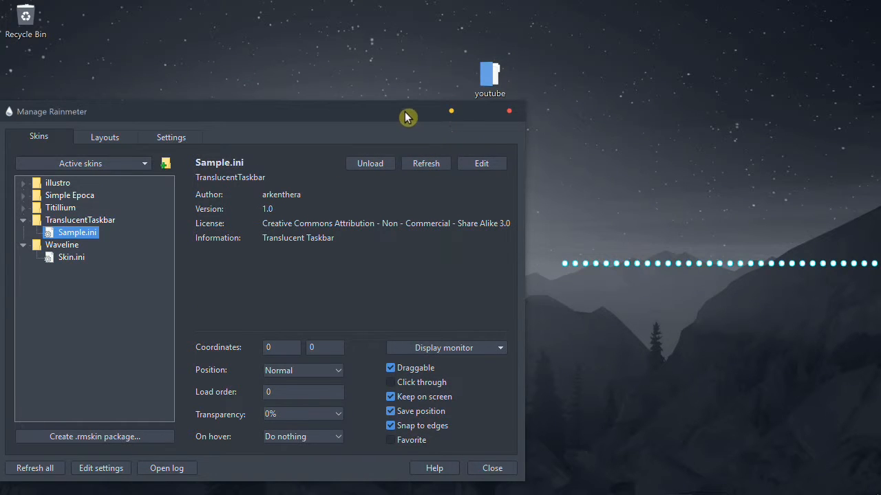
pyautogui.moveTo(407, 114); pyautogui.dragTo(310, 13)
pyautogui.moveTo(602, 494)
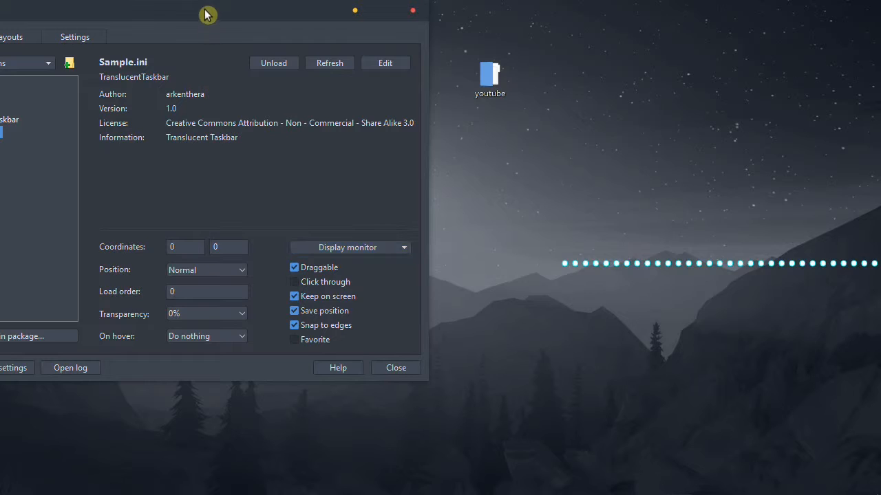
pyautogui.moveTo(206, 14); pyautogui.dragTo(434, 26)
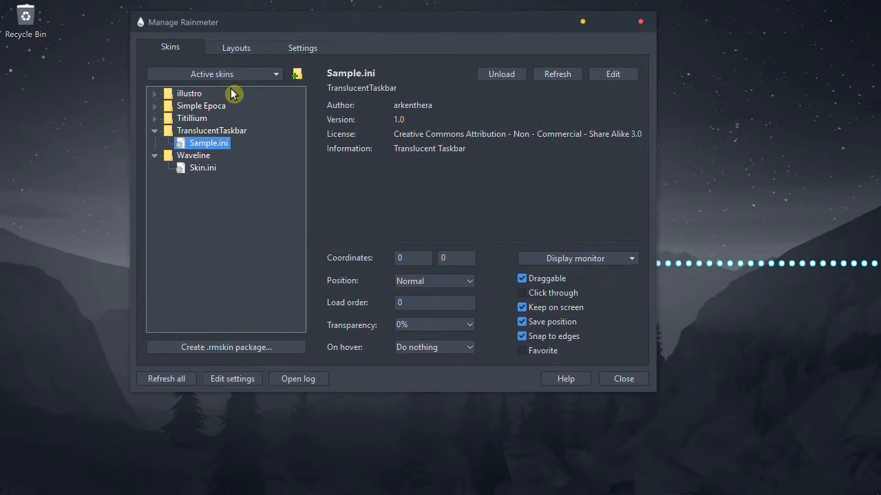
# Step: Open Sample.ini for editing, add the line Accentstate= 2 below UpdateDivider=1, then save and close the file
pyautogui.rightClick(197, 143)
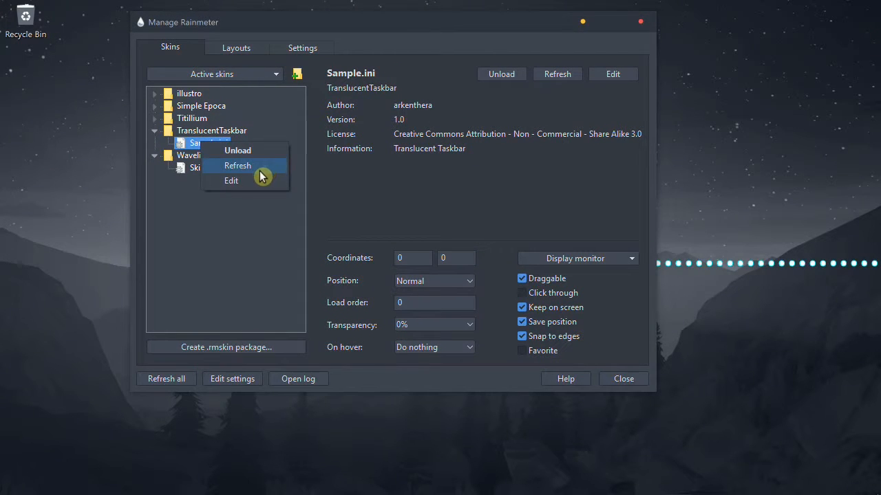
pyautogui.click(255, 181)
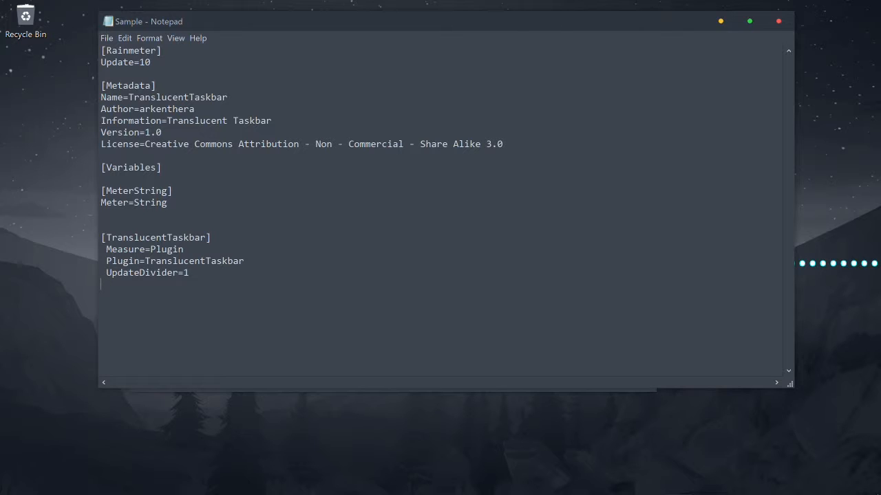
pyautogui.moveTo(679, 492)
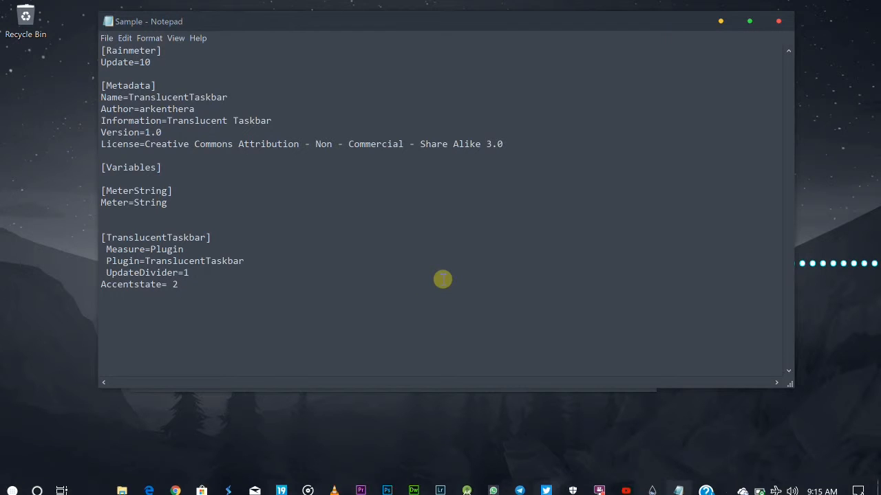
pyautogui.click(107, 40)
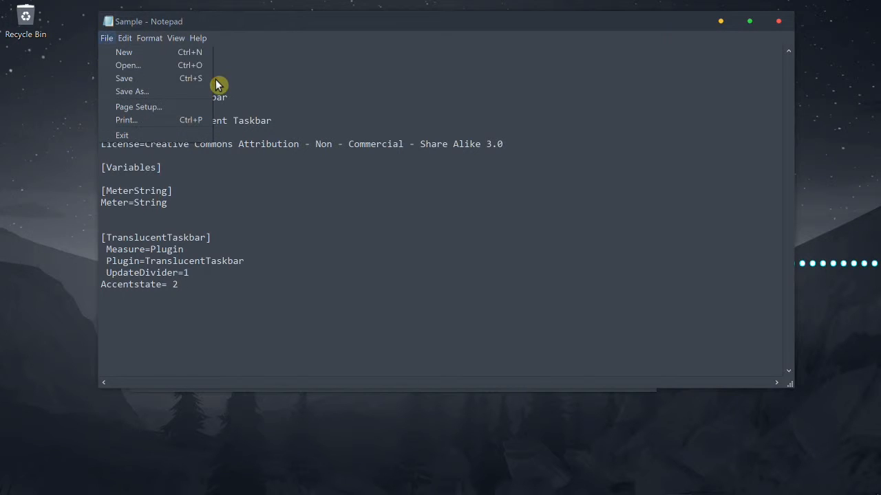
pyautogui.click(122, 80)
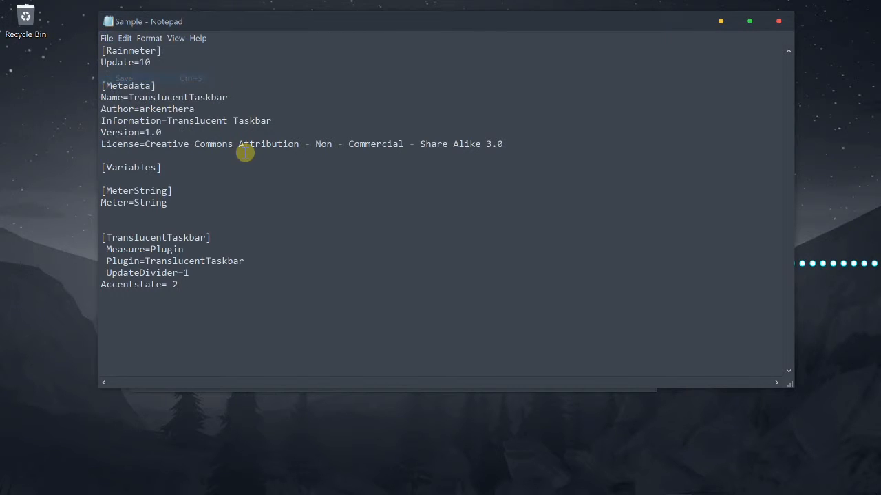
pyautogui.click(777, 24)
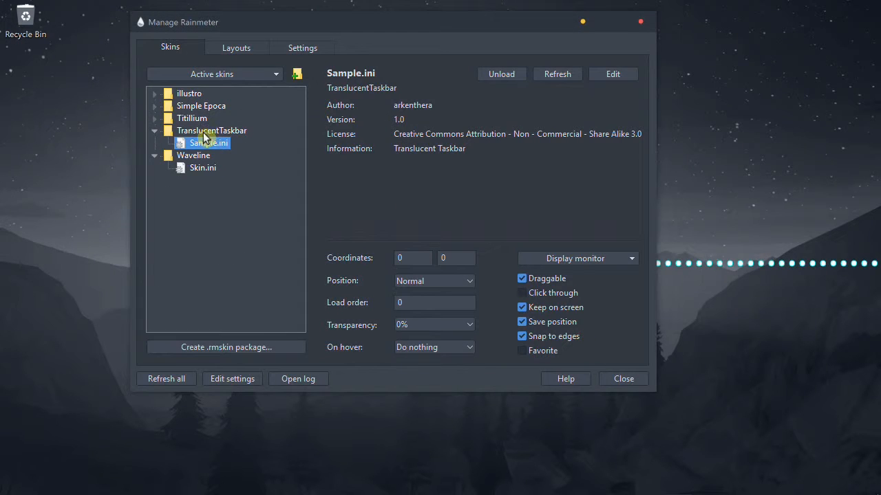
# Step: Refresh the TranslucentTaskbar Sample.ini skin, close the Manage Rainmeter window and check the taskbar
pyautogui.rightClick(204, 145)
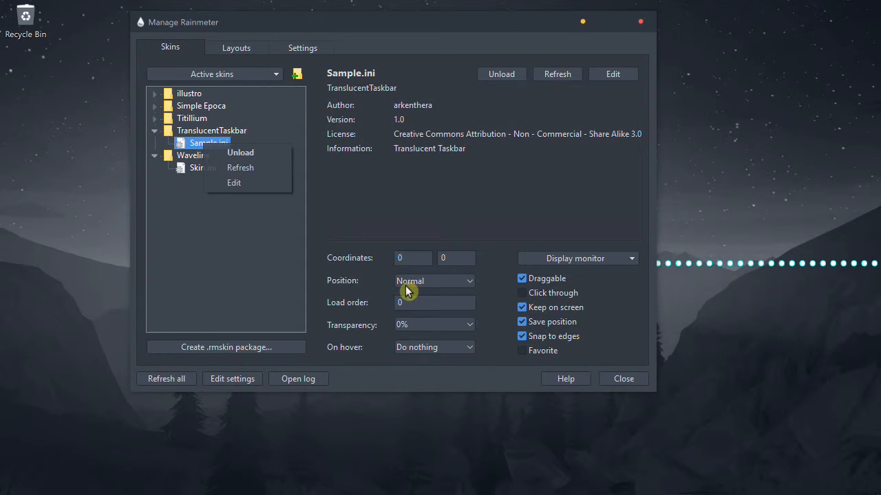
pyautogui.click(251, 165)
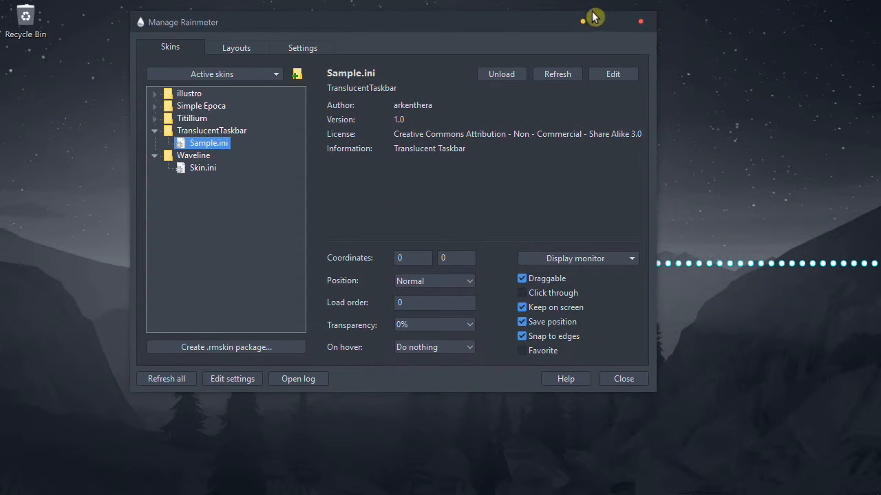
pyautogui.click(641, 22)
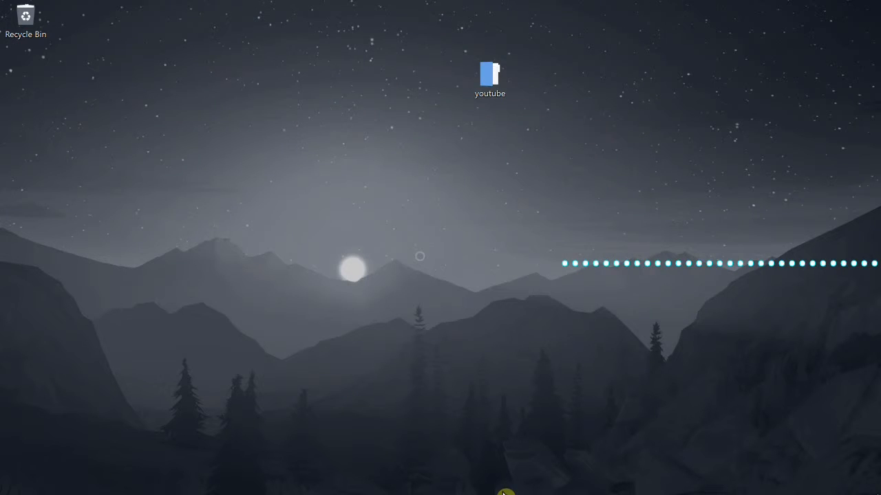
pyautogui.moveTo(505, 494)
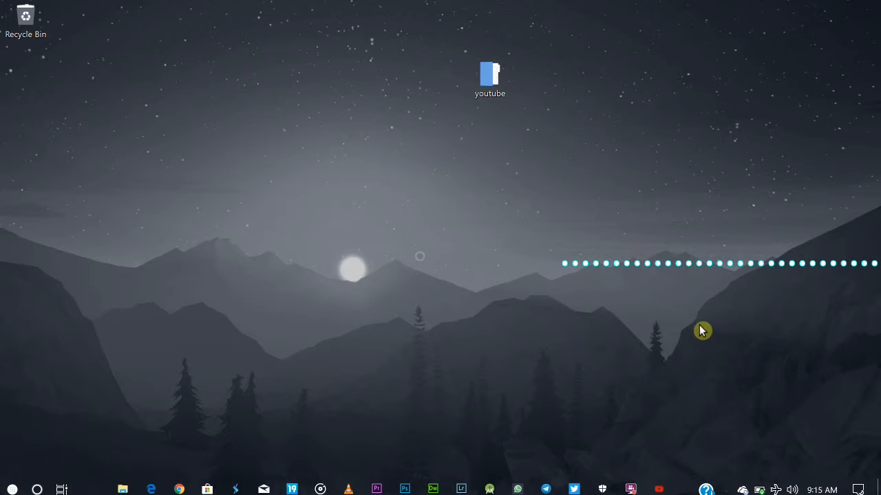
# Step: Place the Waveline visualizer horizontally centered in the lower part of the desktop, below the moon
pyautogui.moveTo(727, 265); pyautogui.dragTo(342, 347)
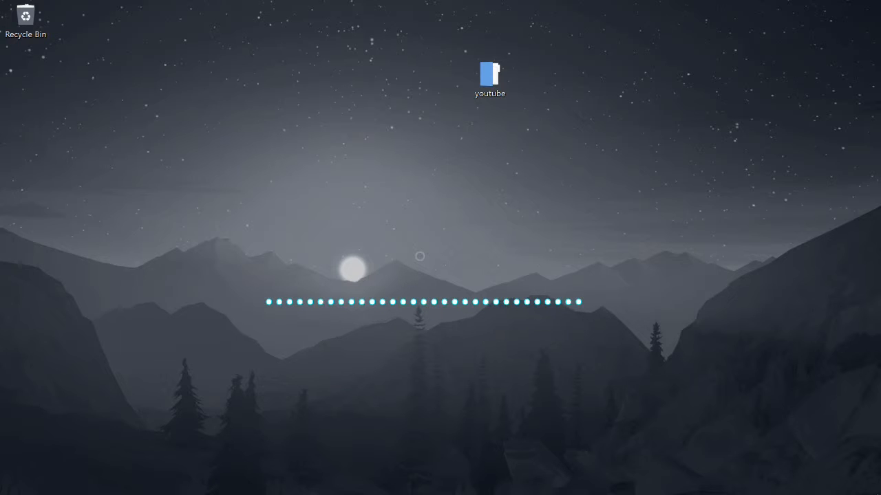
pyautogui.moveTo(430, 303); pyautogui.dragTo(444, 361)
pyautogui.moveTo(627, 493)
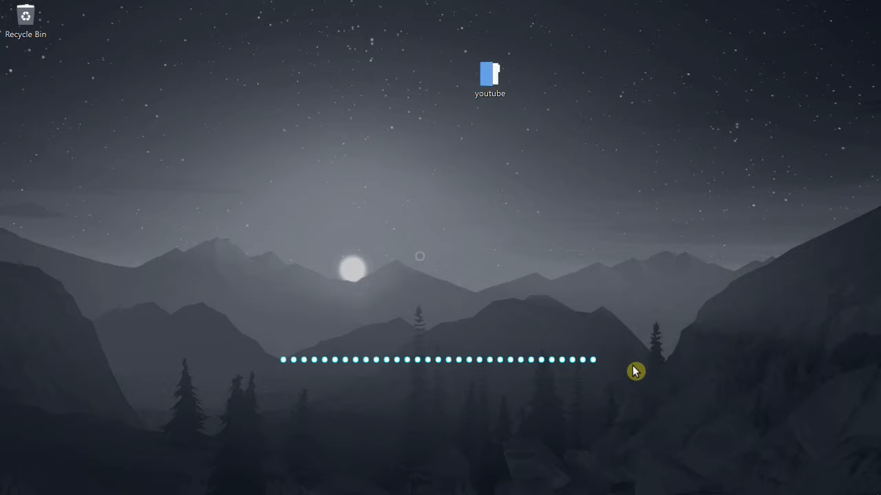
pyautogui.moveTo(212, 493)
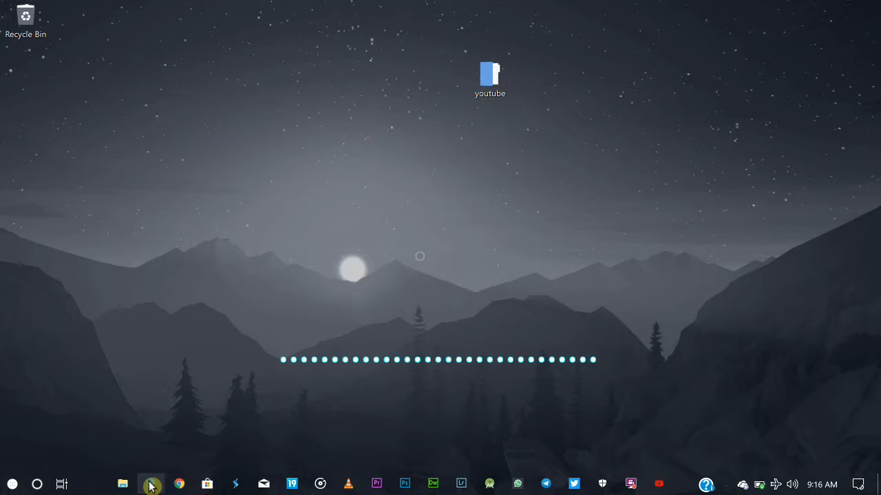
# Step: Open the youtube folder on the desktop and install the mnml UI_1.1 skin package with its included skins loaded
pyautogui.doubleClick(484, 92)
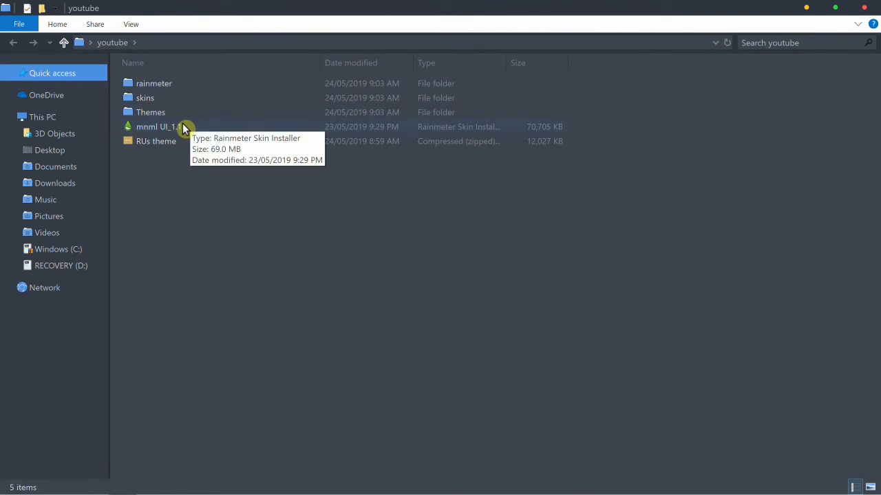
pyautogui.click(144, 131)
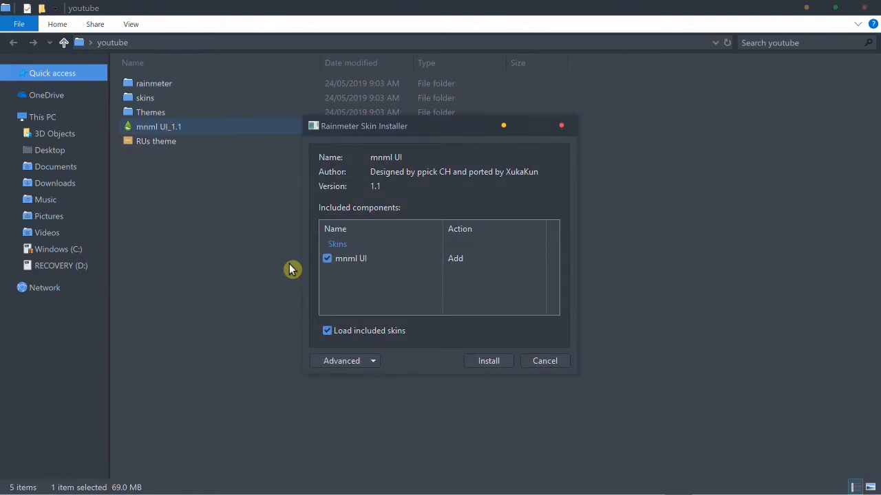
pyautogui.click(487, 359)
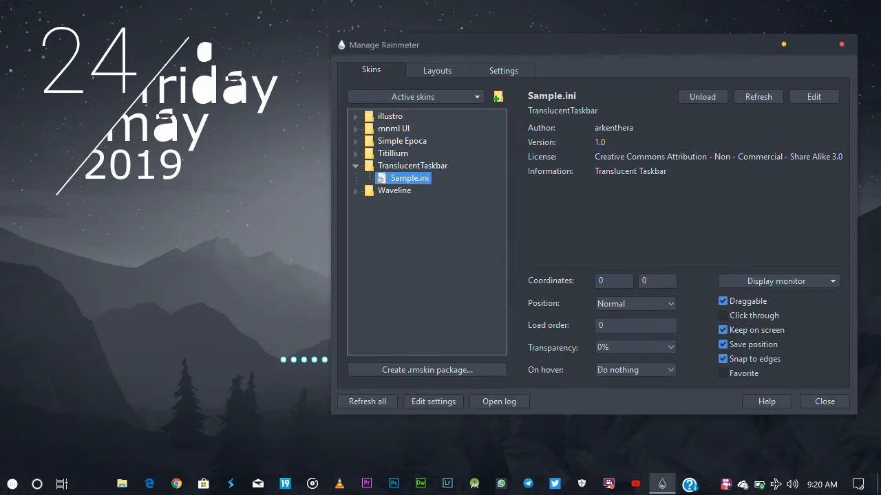
# Step: Collapse the TranslucentTaskbar folder and expand the mnml UI skins in the Manage Rainmeter window
pyautogui.click(355, 166)
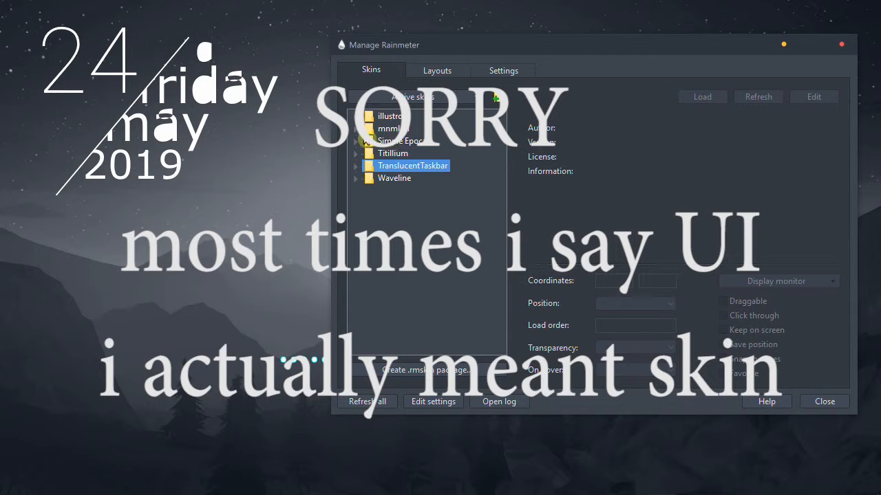
pyautogui.click(354, 129)
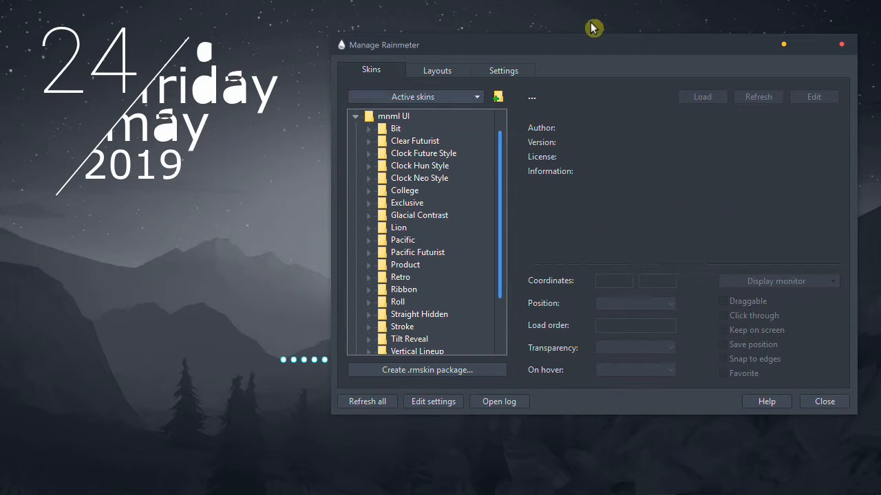
pyautogui.moveTo(611, 40); pyautogui.dragTo(770, 139)
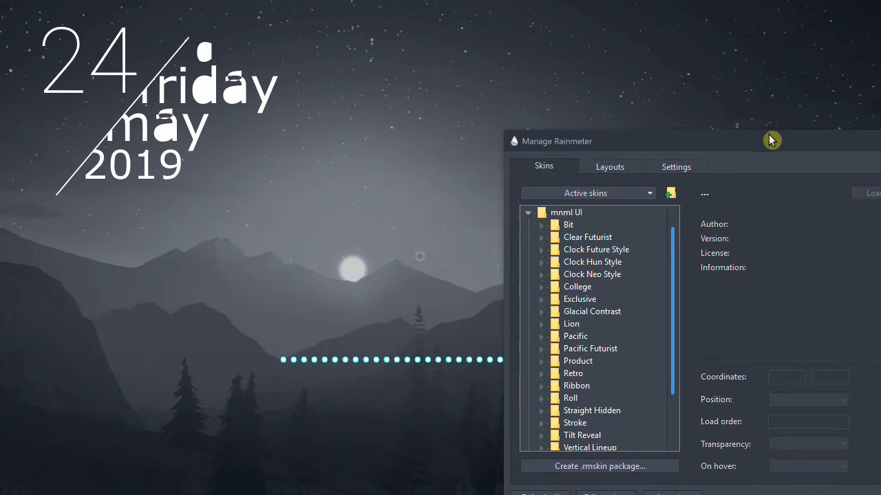
pyautogui.click(129, 100)
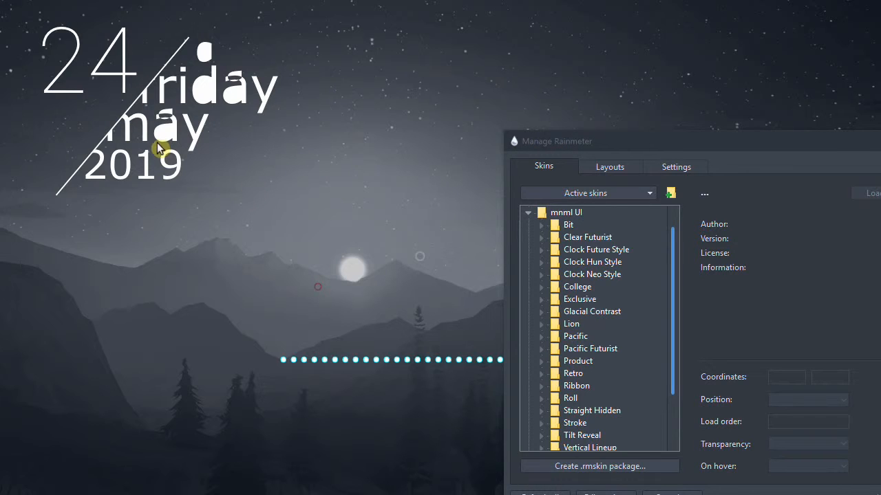
pyautogui.rightClick(293, 234)
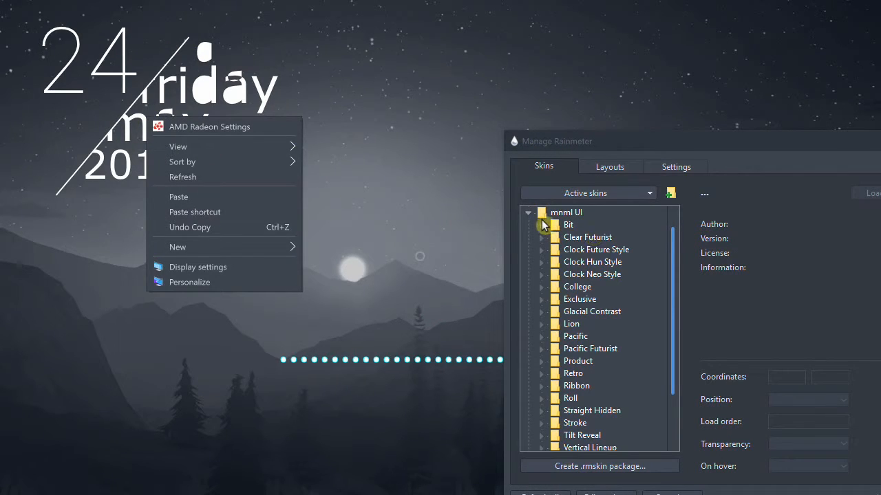
pyautogui.click(614, 143)
pyautogui.moveTo(615, 144); pyautogui.dragTo(465, 40)
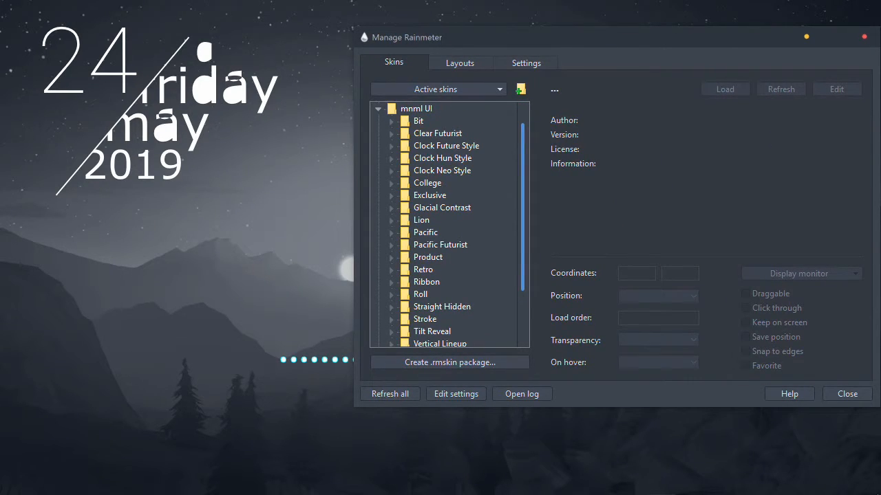
# Step: Preview the Vertical Lineup.ini skin from the mnml UI folder on the desktop, unload it and collapse its folder
pyautogui.click(402, 117)
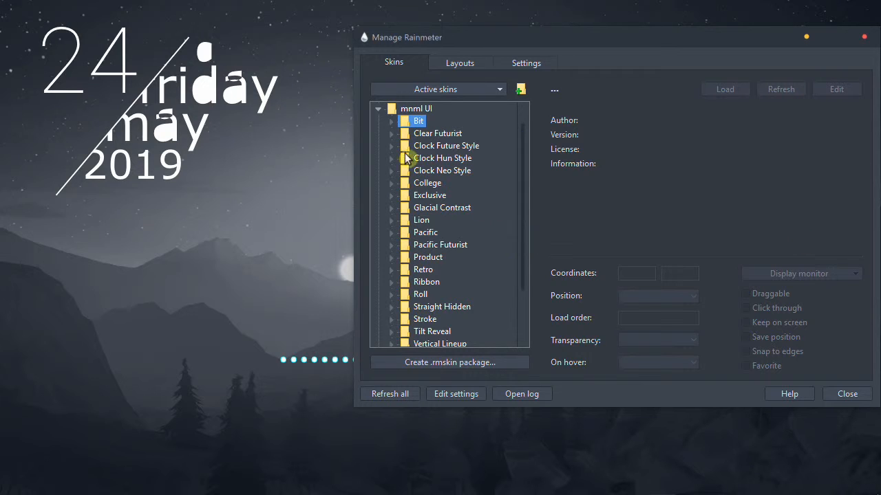
pyautogui.click(390, 122)
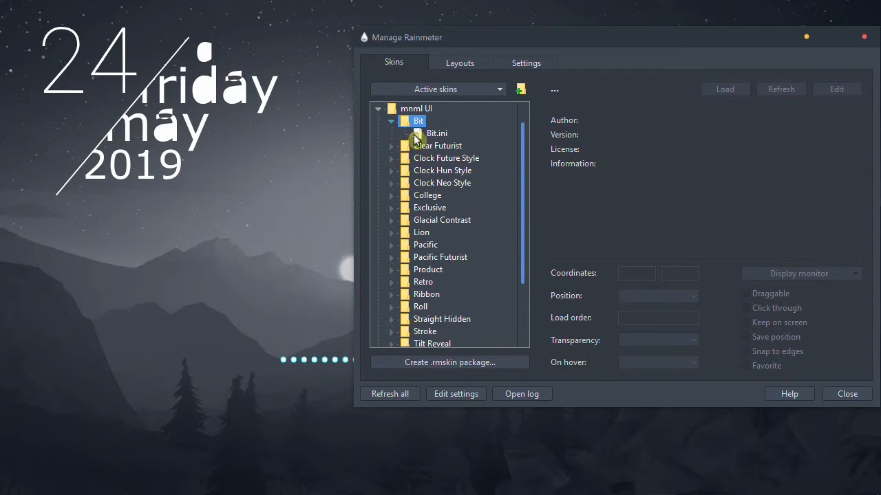
pyautogui.scroll(-1, 522, 322)
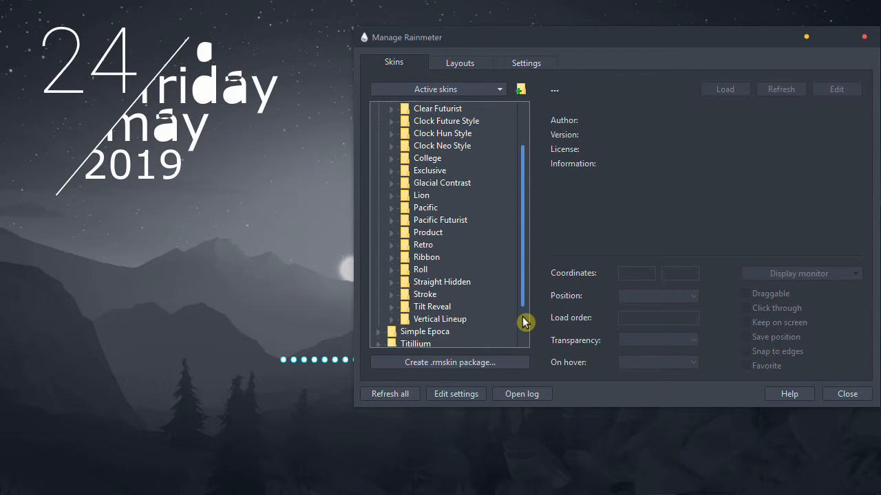
pyautogui.scroll(-1, 523, 322)
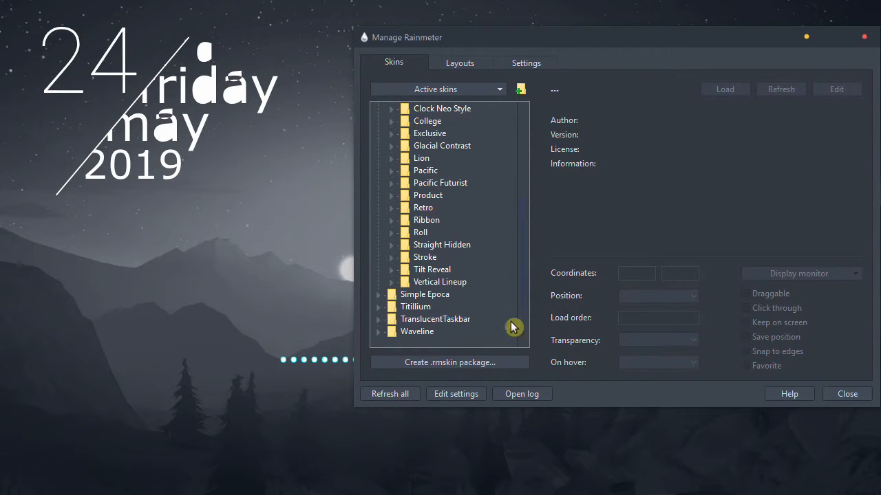
pyautogui.click(394, 283)
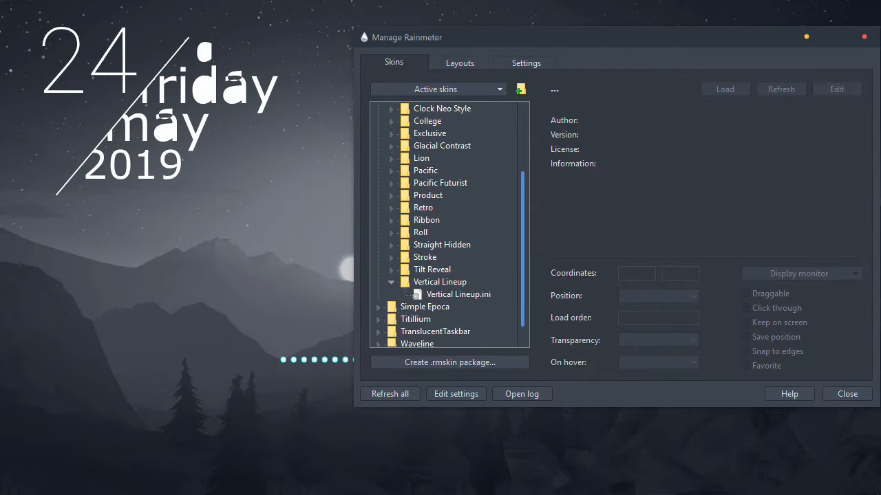
pyautogui.doubleClick(419, 293)
pyautogui.doubleClick(420, 294)
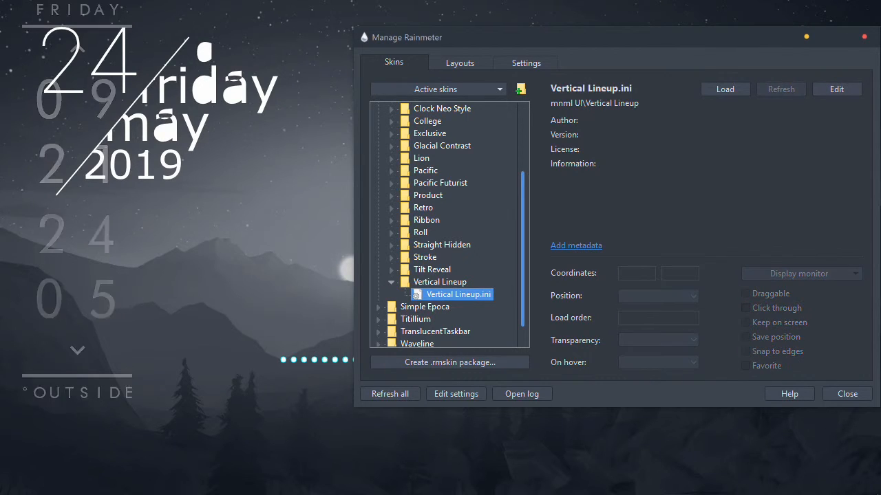
pyautogui.click(392, 283)
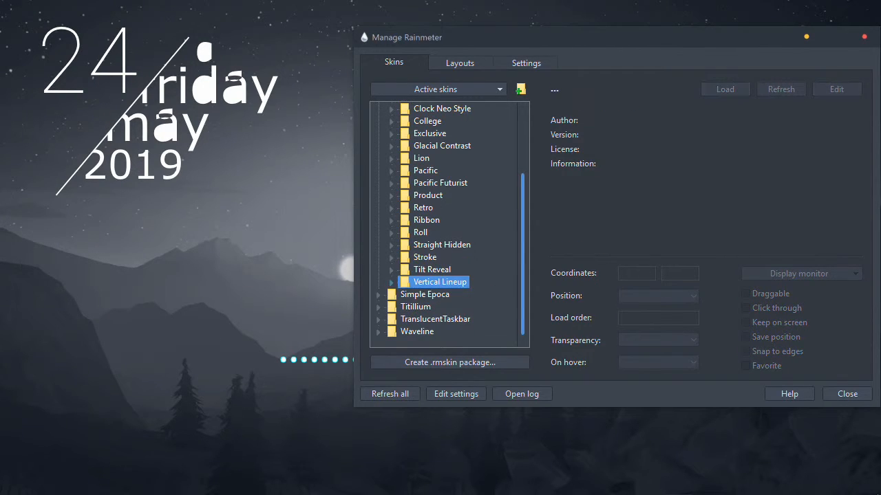
# Step: Expand the Tilt Reveal folder in mnml UI and unload the Tilt Reveal.ini skin from the desktop
pyautogui.click(391, 270)
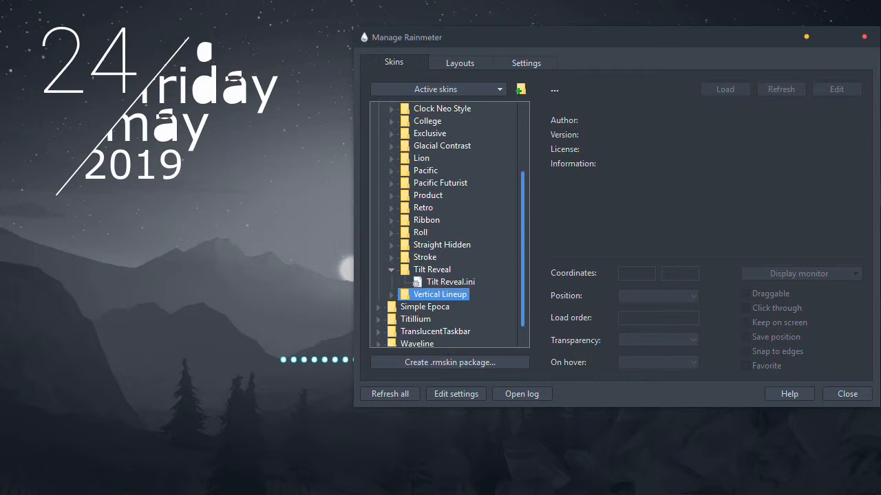
pyautogui.doubleClick(440, 282)
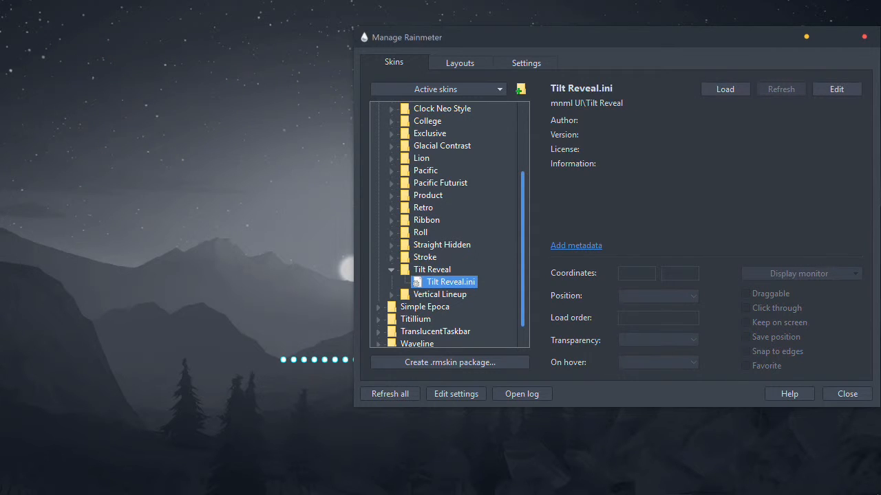
pyautogui.doubleClick(450, 282)
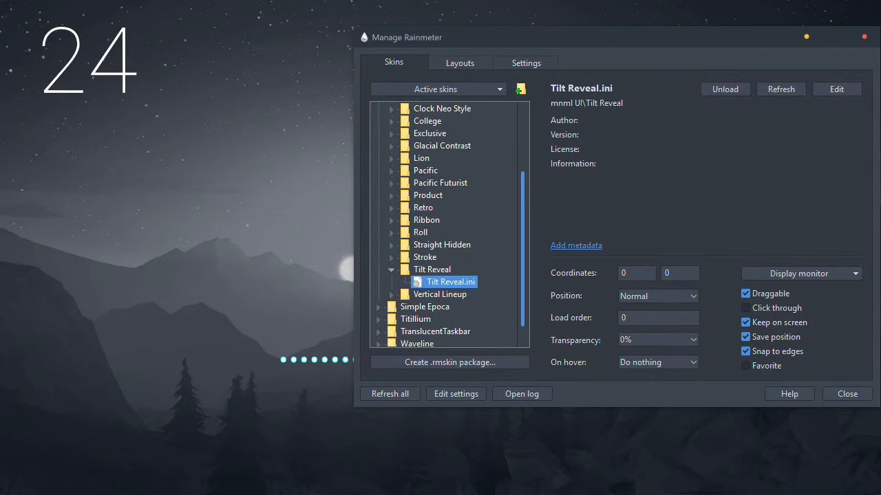
pyautogui.doubleClick(440, 282)
# Step: Load the Stroke.ini skin from the mnml UI Stroke folder and reposition the Manage Rainmeter window to see the desktop
pyautogui.click(392, 257)
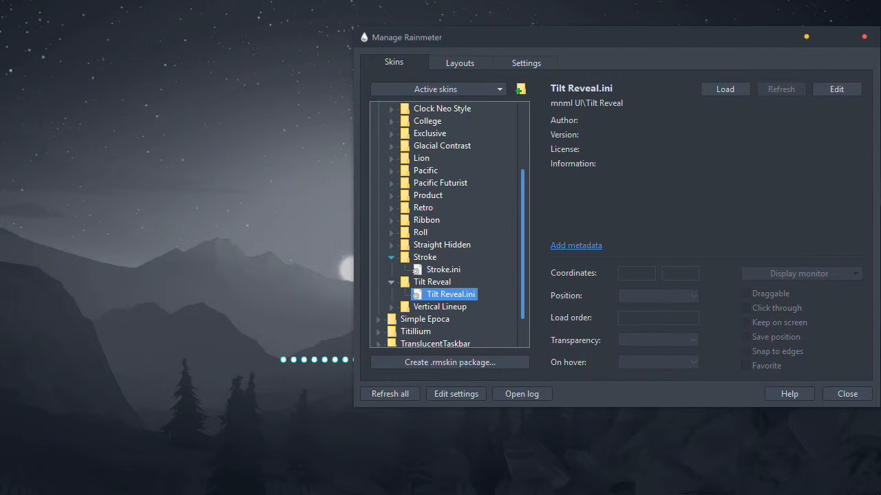
pyautogui.doubleClick(428, 270)
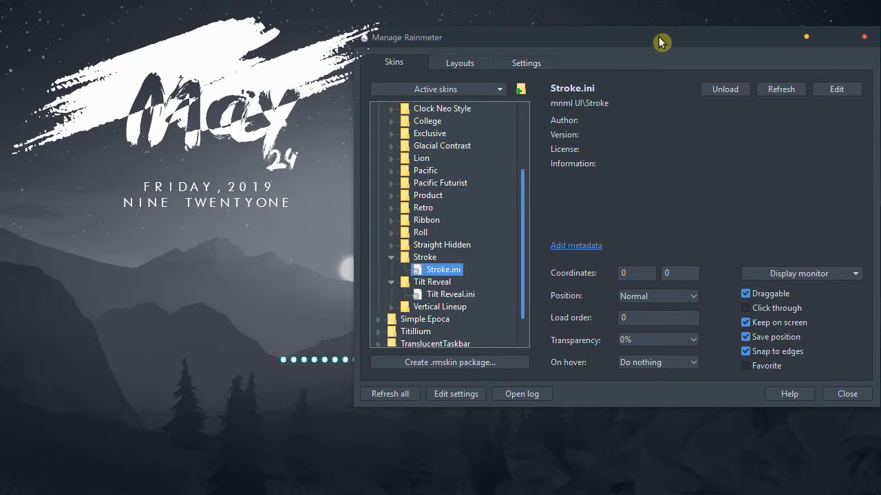
pyautogui.moveTo(659, 43); pyautogui.dragTo(364, 411)
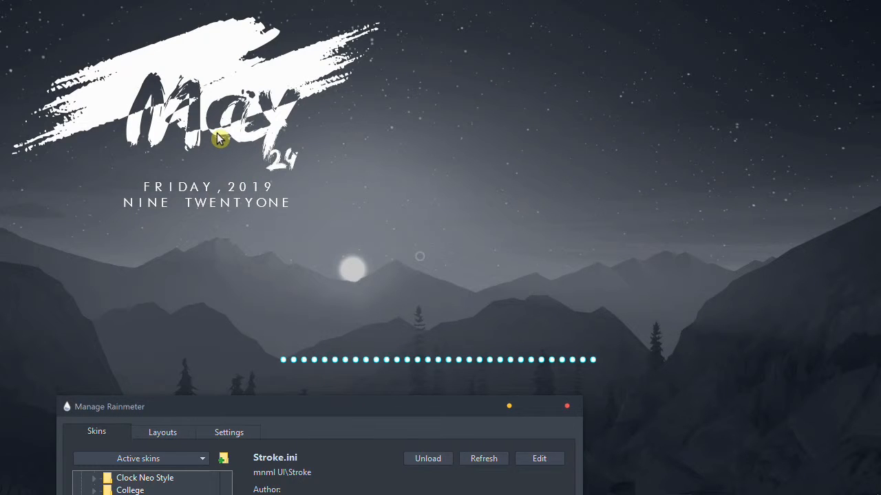
pyautogui.moveTo(342, 407); pyautogui.dragTo(478, 23)
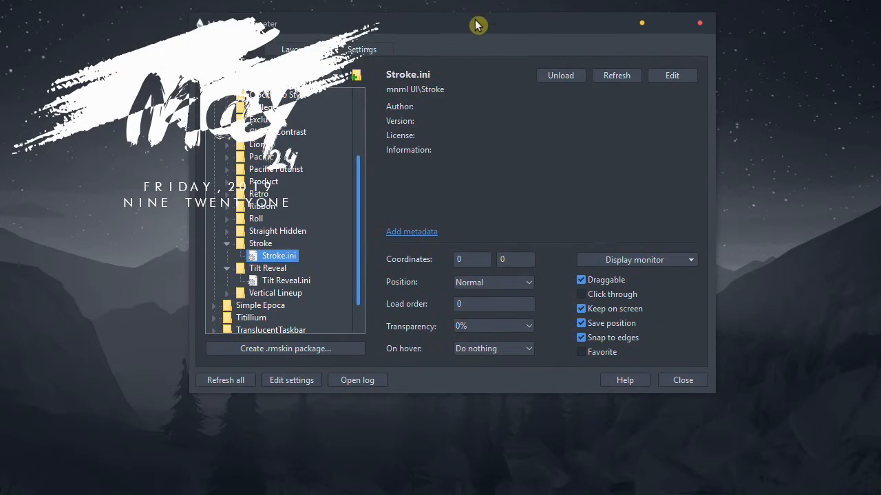
# Step: Minimize Manage Rainmeter, place the Stroke skin in the middle of the desktop and move the Waveline visualizer lower beneath it
pyautogui.click(642, 24)
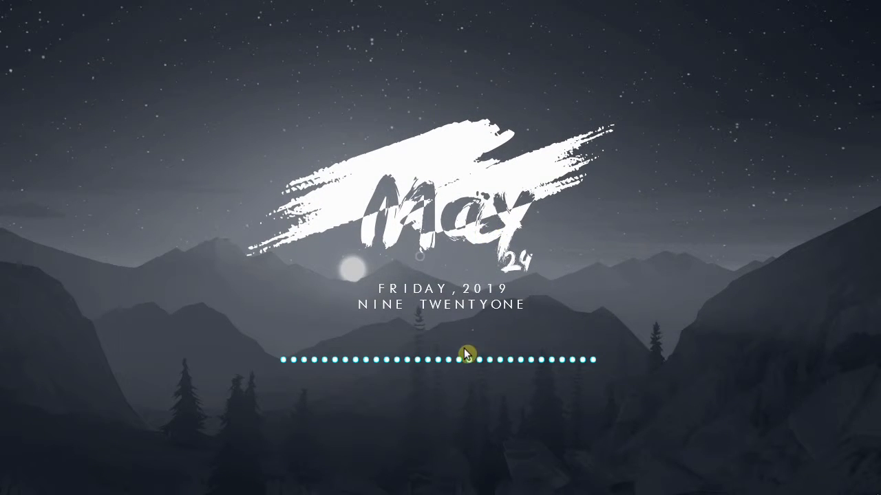
pyautogui.moveTo(465, 353); pyautogui.dragTo(450, 401)
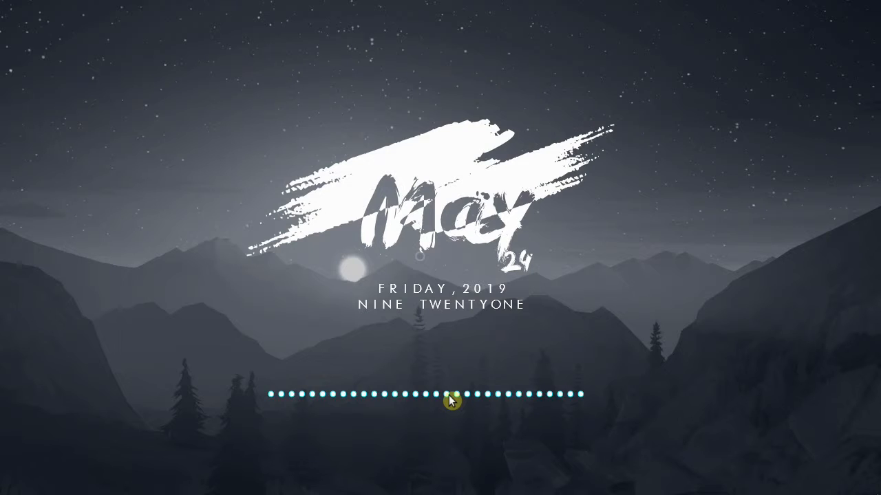
# Step: Disable dragging for the Stroke.ini skin and minimize the Manage Rainmeter window
pyautogui.moveTo(512, 494)
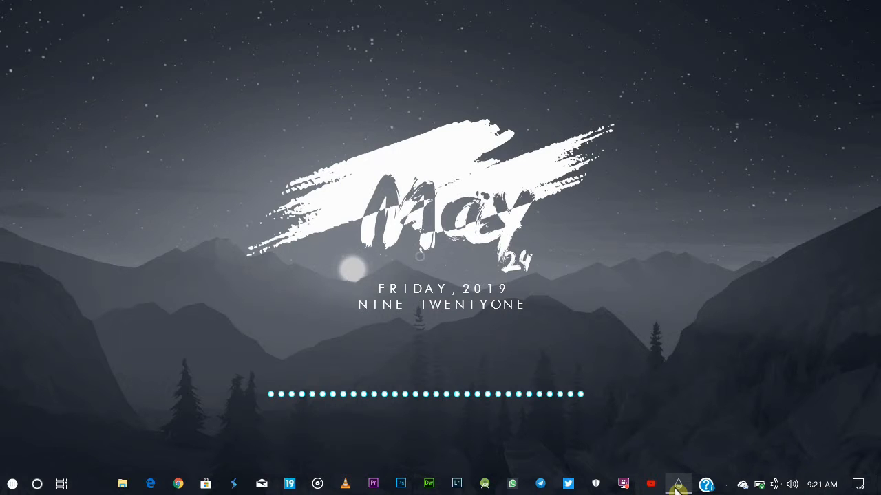
pyautogui.click(677, 487)
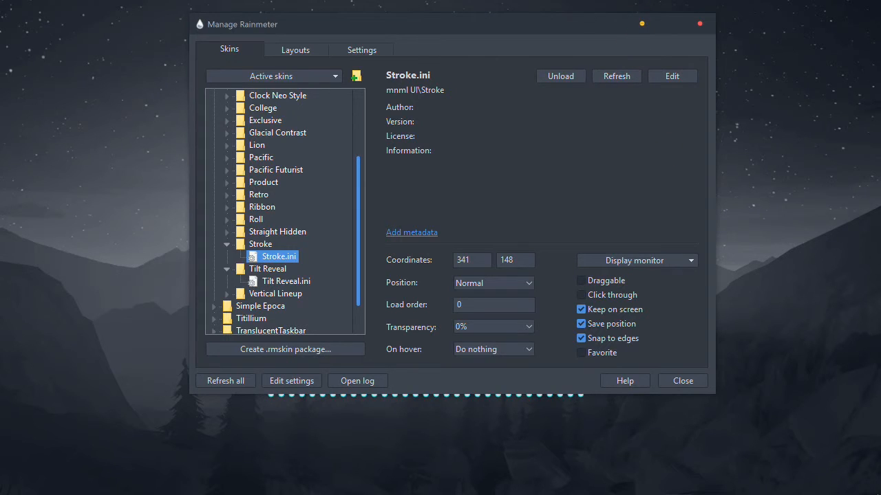
pyautogui.click(641, 24)
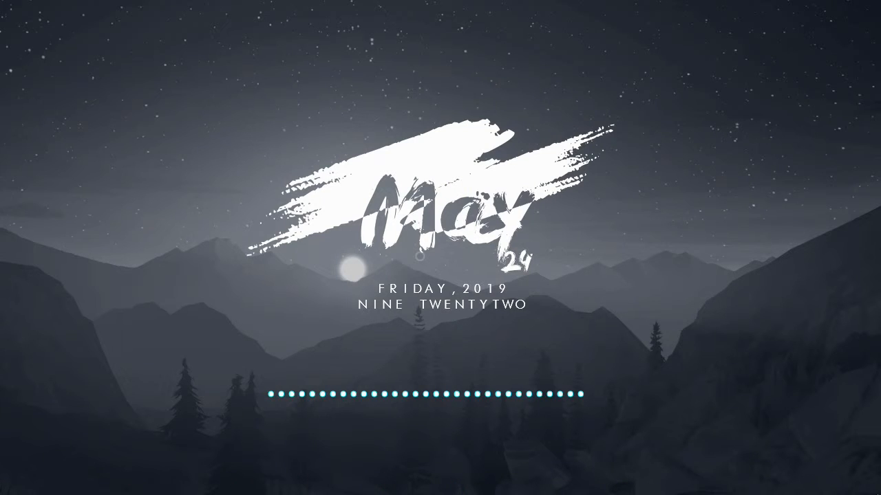
# Step: Make the Stroke.ini skin draggable again and move it slightly lower on the desktop, to about 342, 176
pyautogui.moveTo(342, 494)
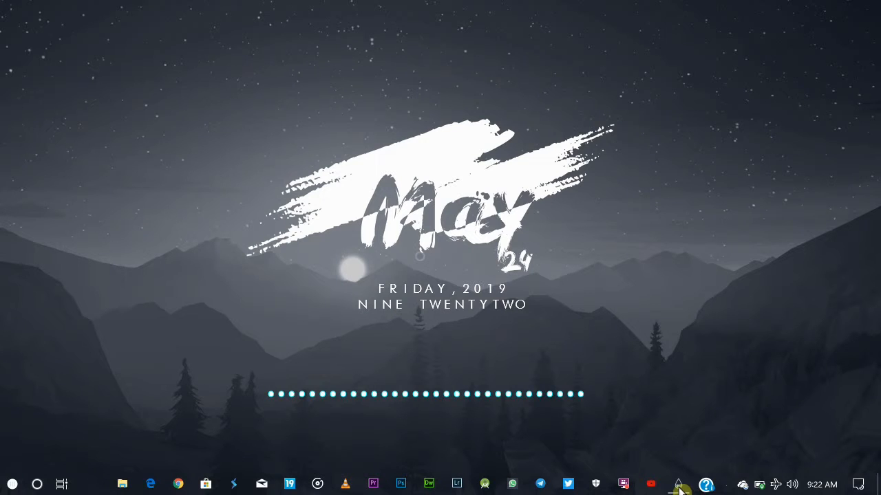
pyautogui.click(680, 487)
pyautogui.click(593, 283)
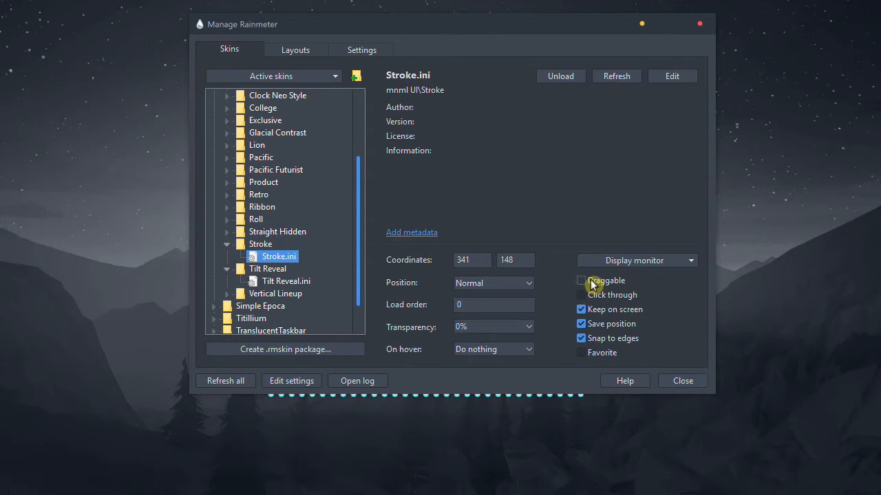
pyautogui.click(593, 284)
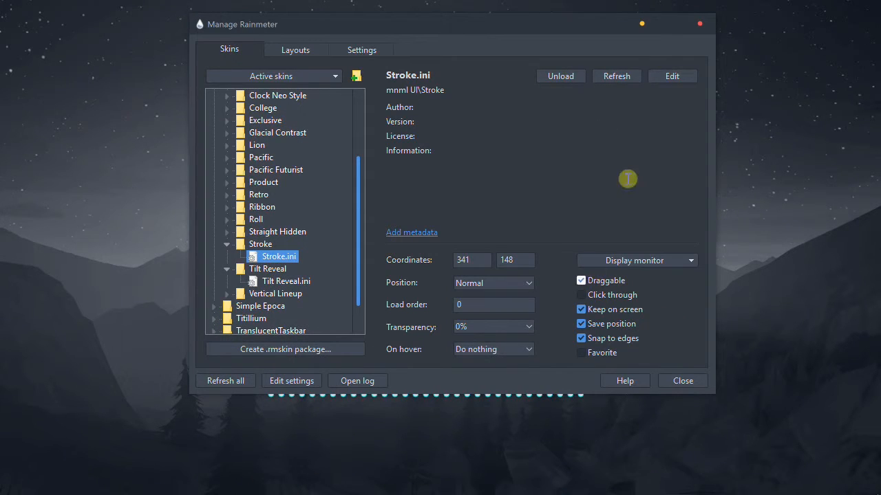
pyautogui.click(643, 26)
pyautogui.moveTo(574, 183); pyautogui.dragTo(438, 289)
pyautogui.moveTo(441, 155); pyautogui.dragTo(438, 195)
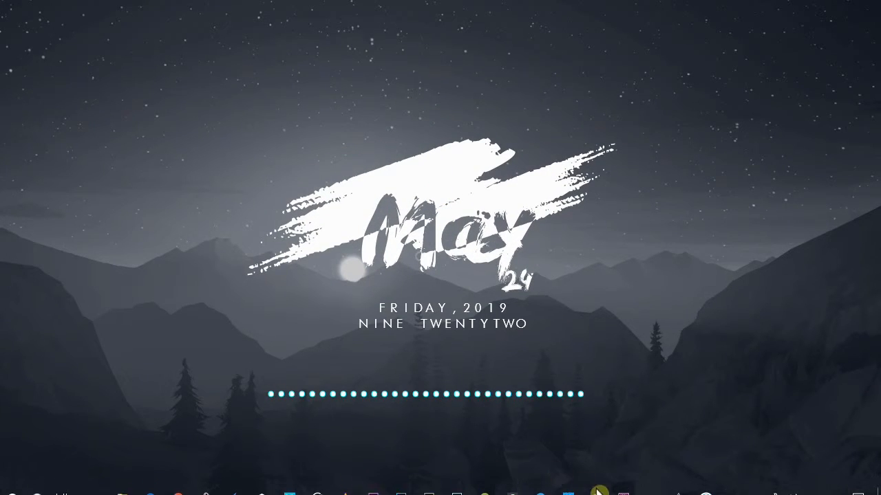
# Step: Unload the Stroke.ini skin and load Ribbon.ini from the mnml UI Ribbon folder in its place
pyautogui.moveTo(611, 494)
pyautogui.click(678, 483)
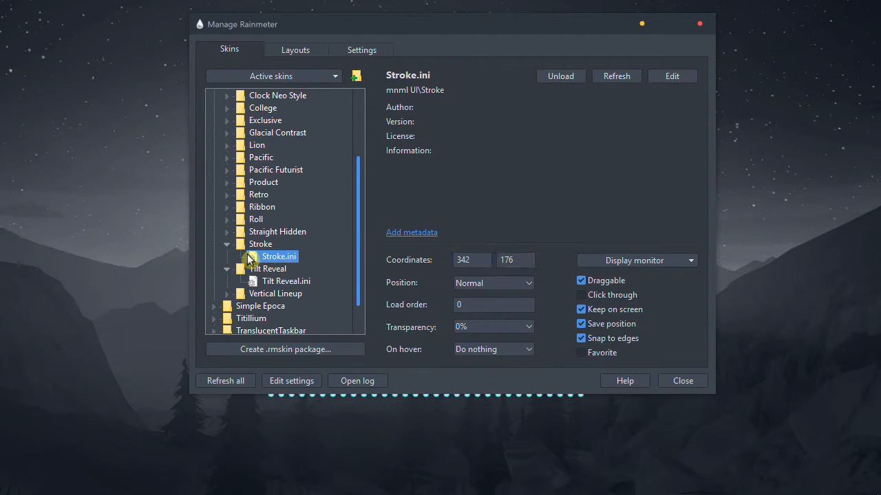
pyautogui.doubleClick(253, 256)
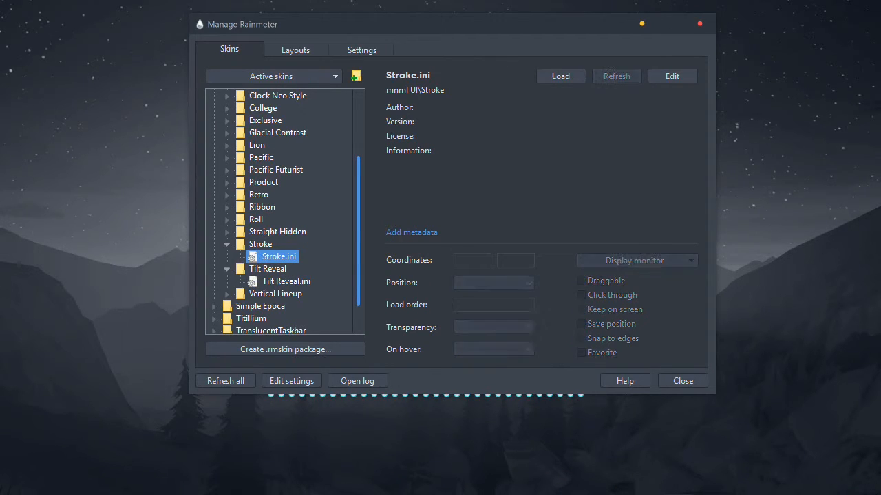
pyautogui.click(253, 207)
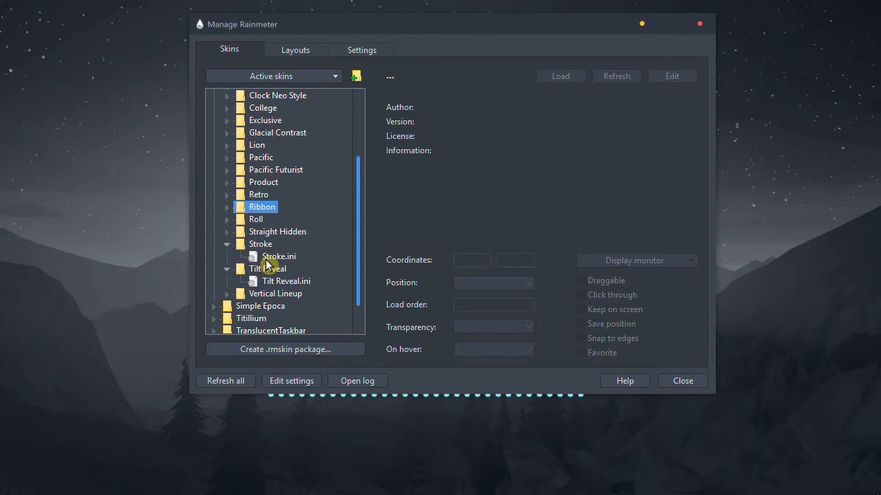
pyautogui.click(227, 207)
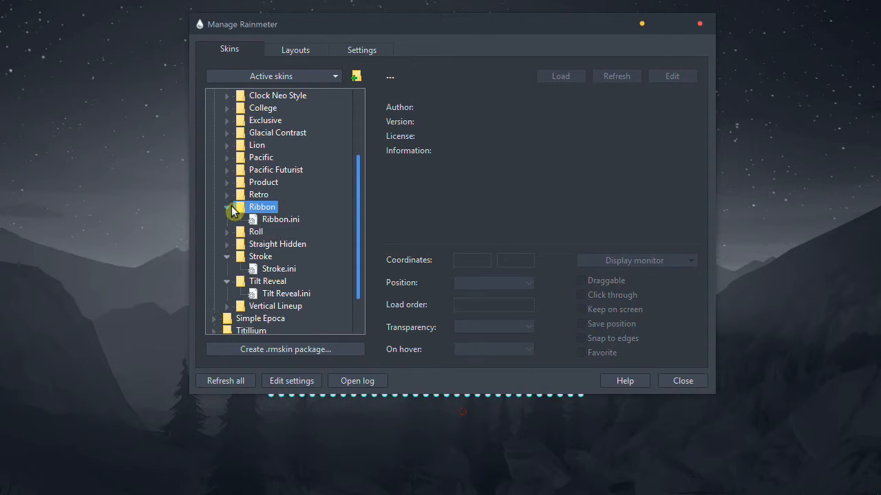
pyautogui.doubleClick(260, 219)
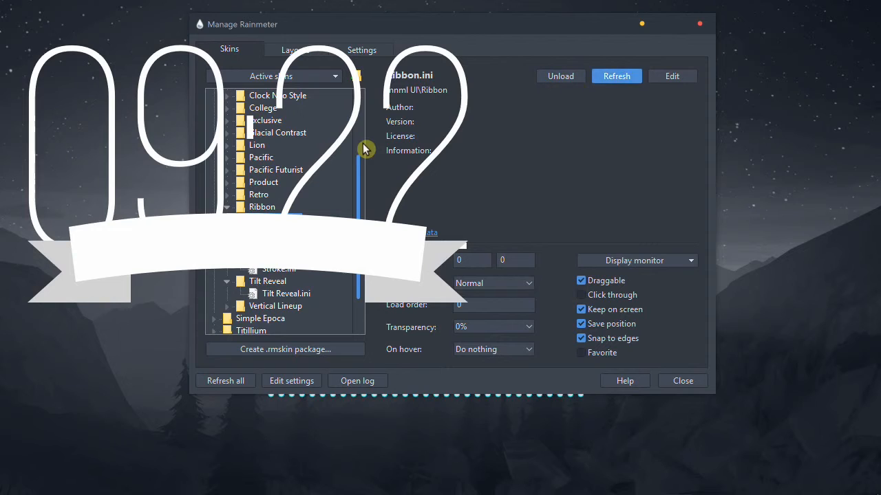
# Step: Unload the Ribbon.ini skin and collapse its folder
pyautogui.click(505, 429)
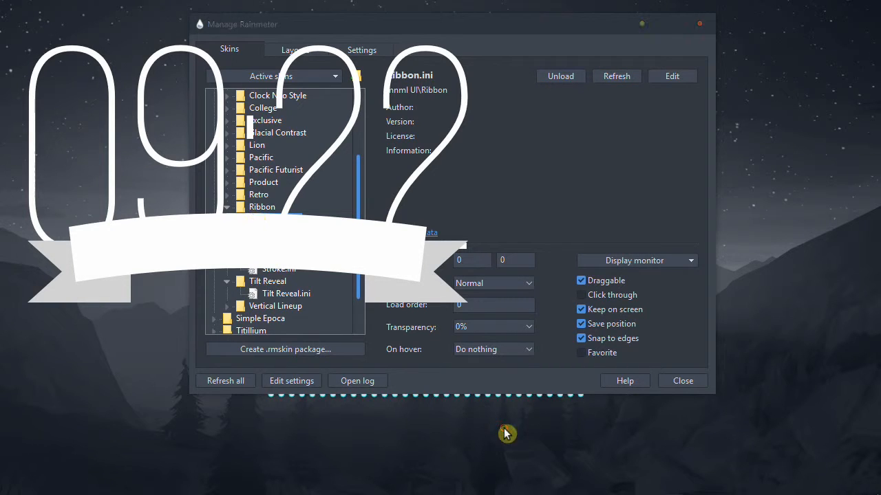
pyautogui.click(255, 207)
pyautogui.click(254, 220)
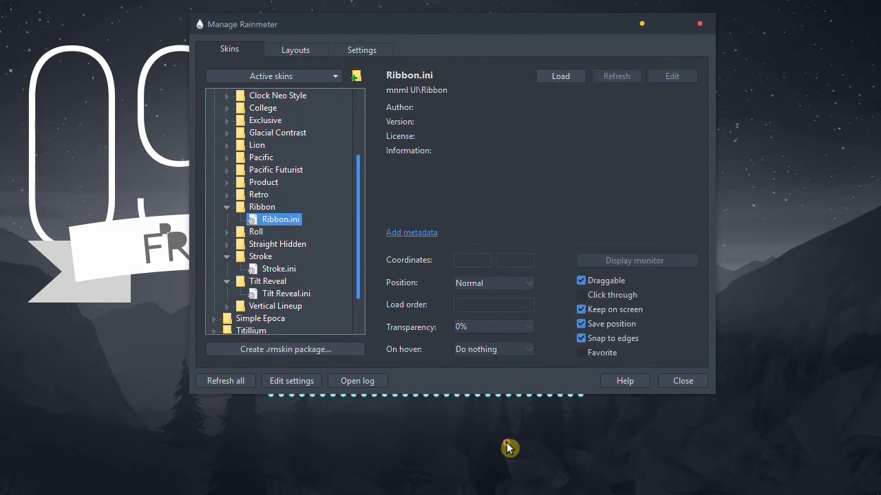
pyautogui.click(227, 207)
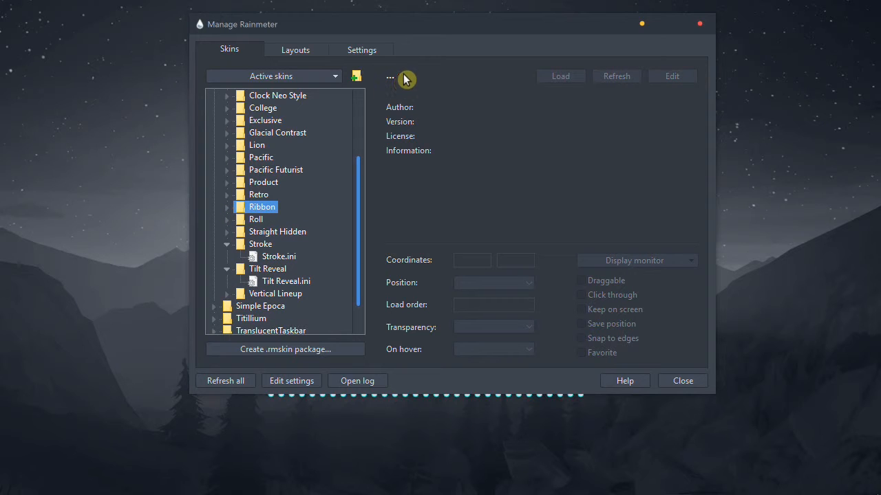
# Step: Load the Stroke.ini skin again and disable dragging for it
pyautogui.moveTo(406, 353); pyautogui.dragTo(538, 7)
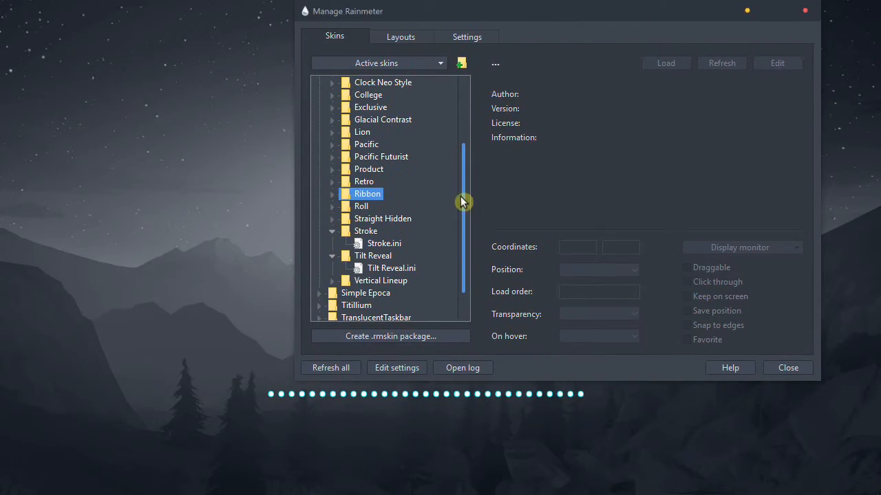
pyautogui.doubleClick(378, 245)
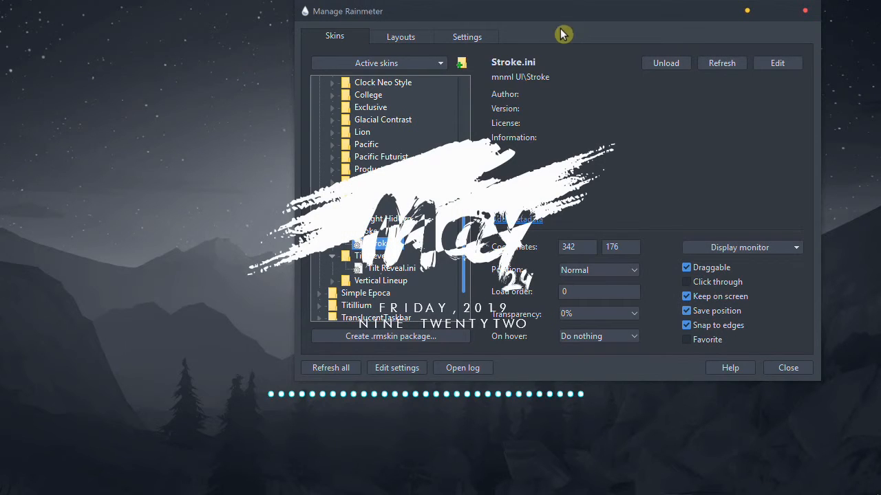
pyautogui.moveTo(574, 24)
pyautogui.mouseDown()
pyautogui.moveTo(304, 390)
pyautogui.moveTo(326, 358)
pyautogui.moveTo(419, 4)
pyautogui.moveTo(448, 80)
pyautogui.mouseUp()
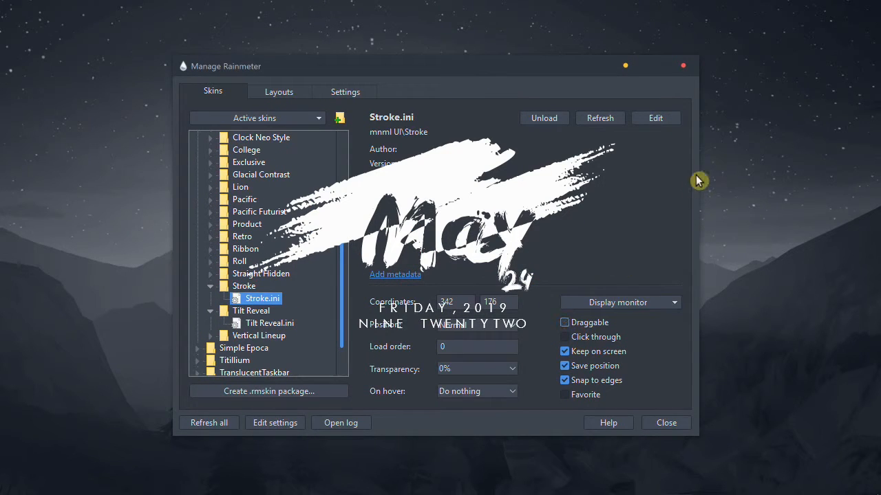
pyautogui.click(792, 133)
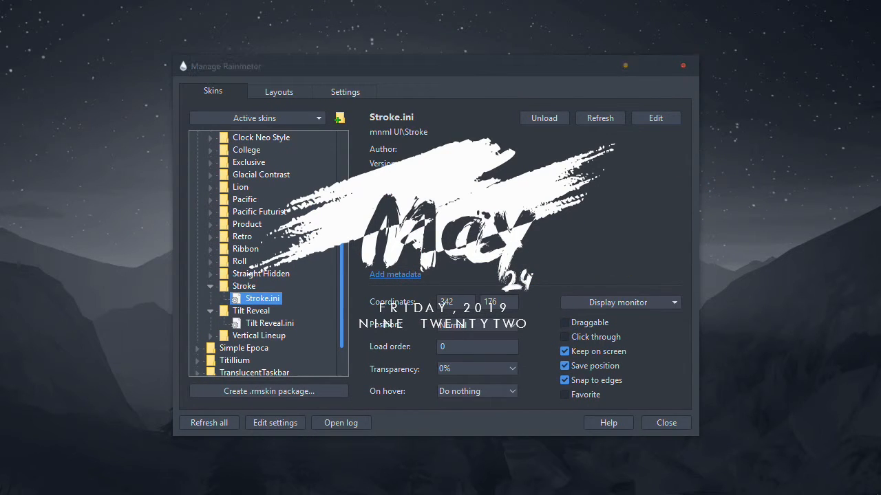
# Step: Select the Skin.ini skin in the Waveline folder and move the Manage Rainmeter window up to uncover the visualizer on the desktop
pyautogui.click(508, 124)
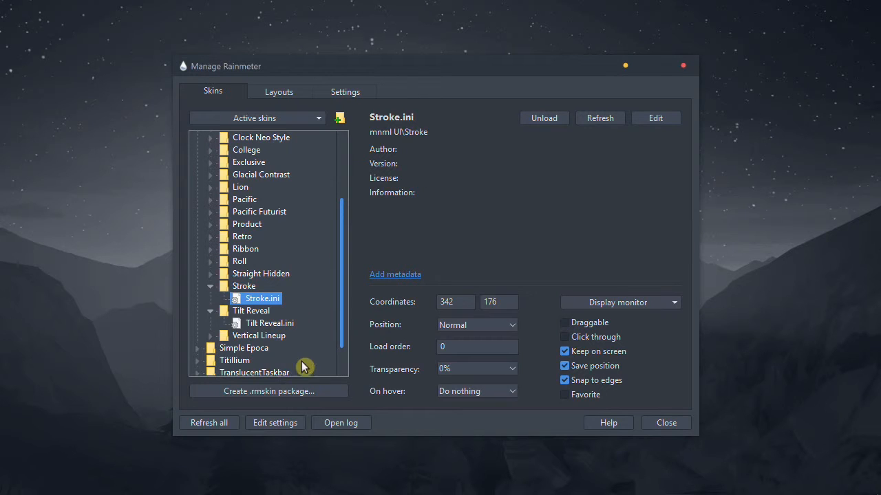
pyautogui.scroll(-1, 341, 323)
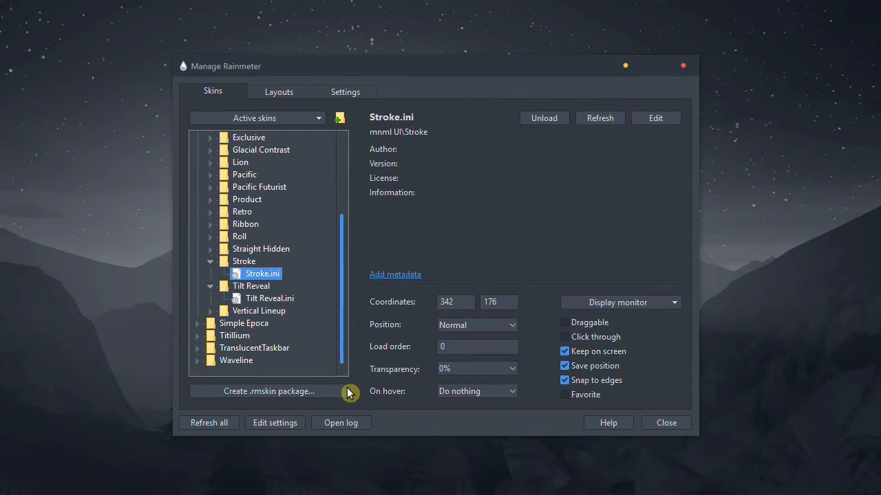
pyautogui.click(197, 362)
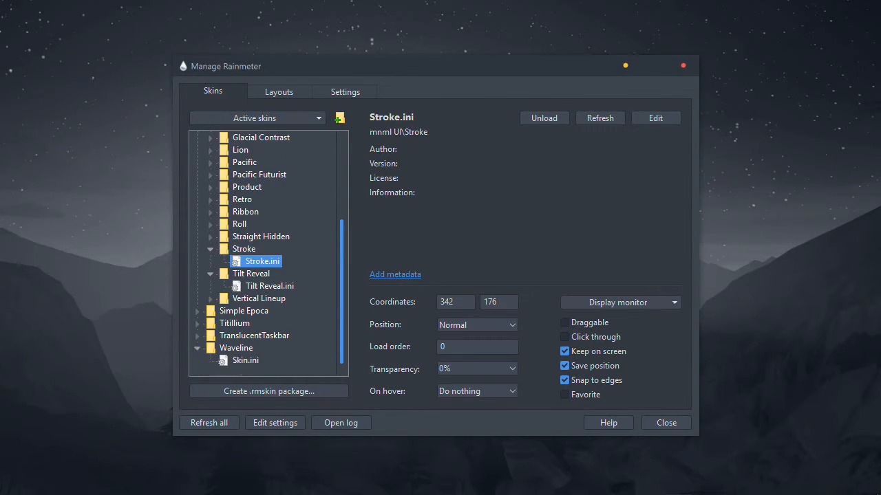
pyautogui.click(243, 364)
pyautogui.moveTo(500, 74); pyautogui.dragTo(516, 16)
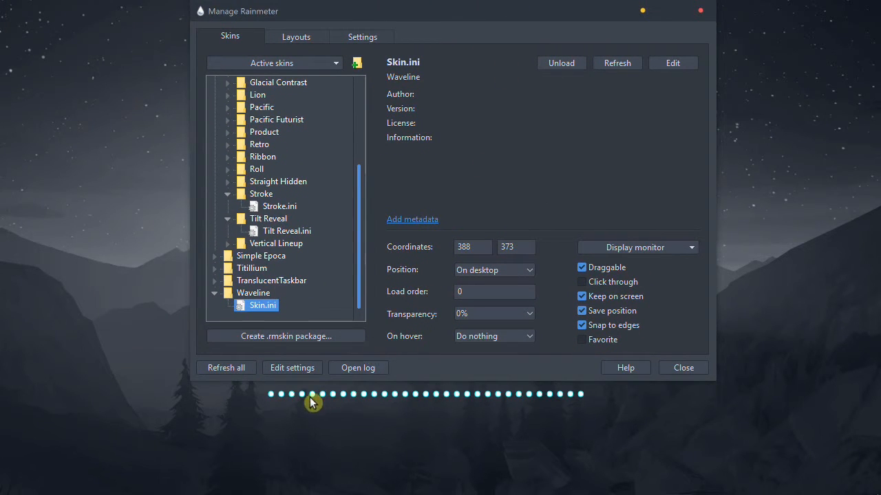
# Step: Open Waveline's Skin.ini code in Notepad to examine its measures and meters, then close it and the Manage Rainmeter window
pyautogui.rightClick(263, 305)
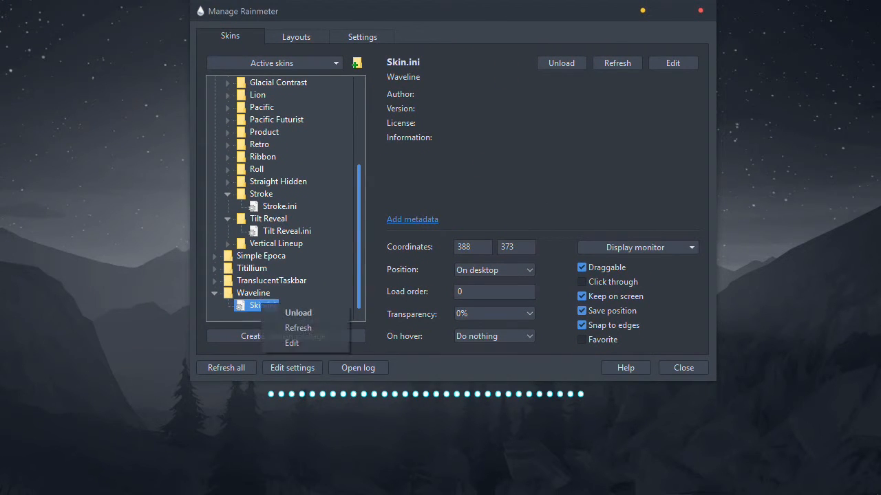
pyautogui.click(311, 344)
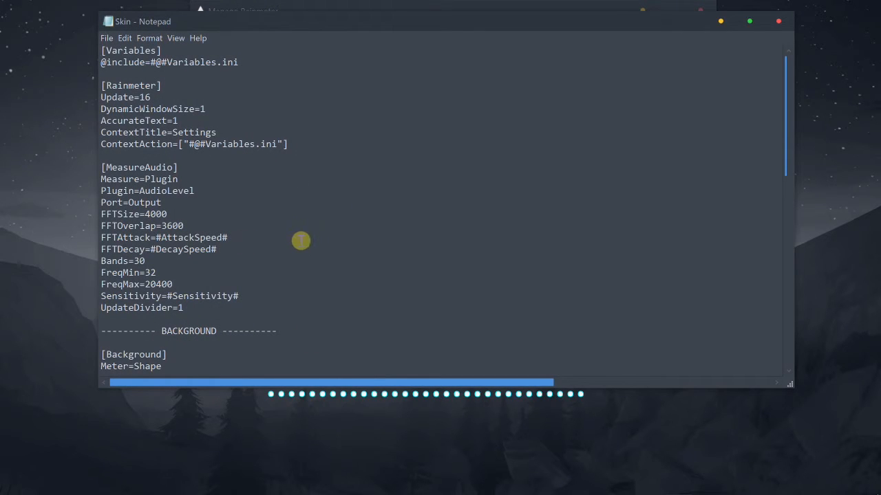
pyautogui.click(780, 22)
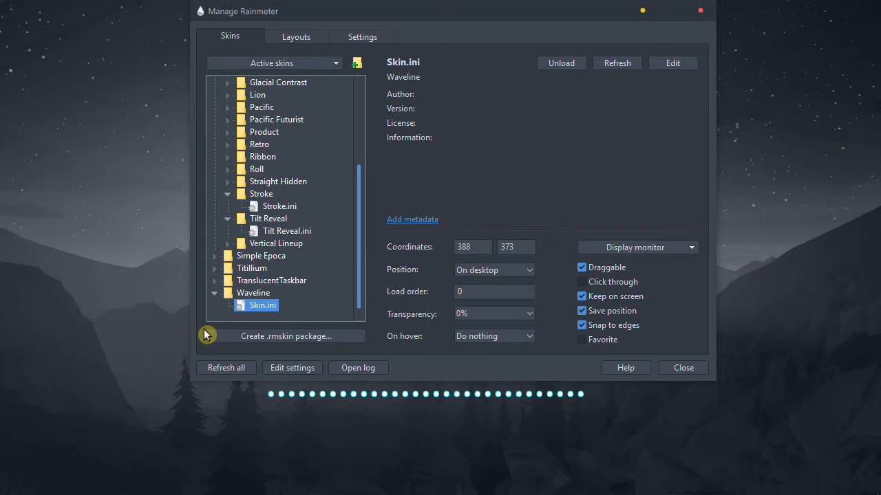
pyautogui.rightClick(260, 308)
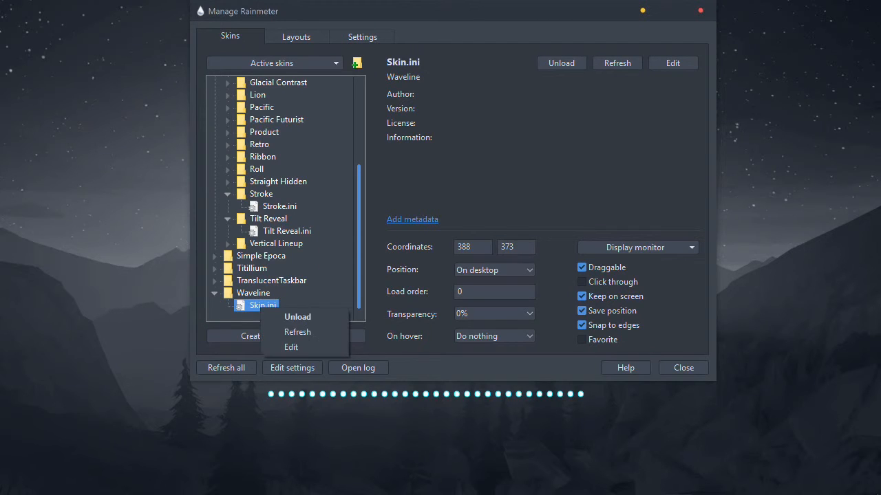
pyautogui.click(291, 347)
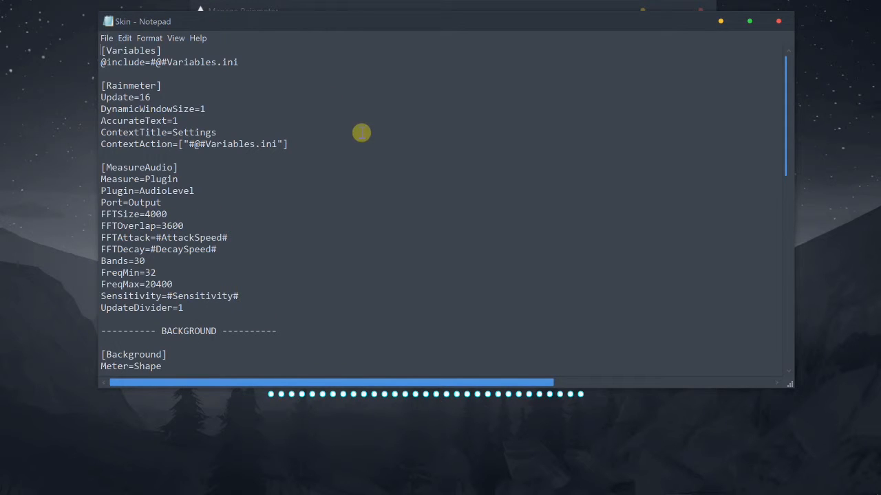
pyautogui.moveTo(790, 118); pyautogui.dragTo(815, 298)
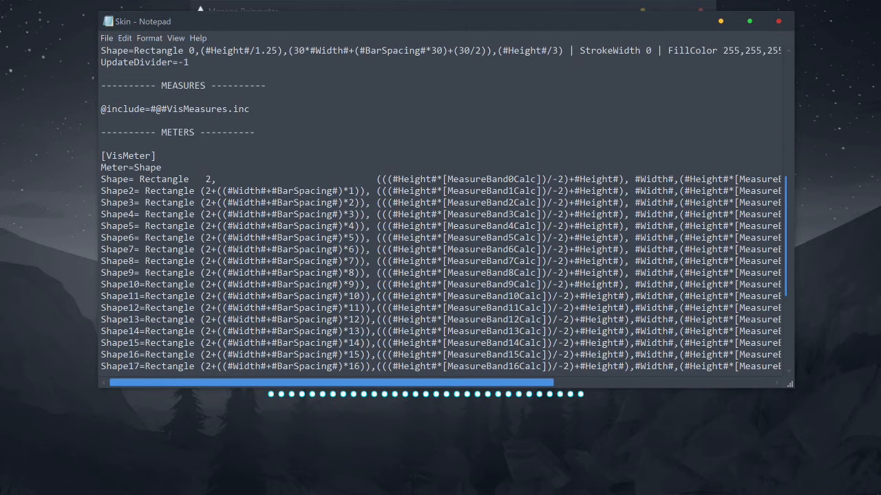
pyautogui.click(778, 21)
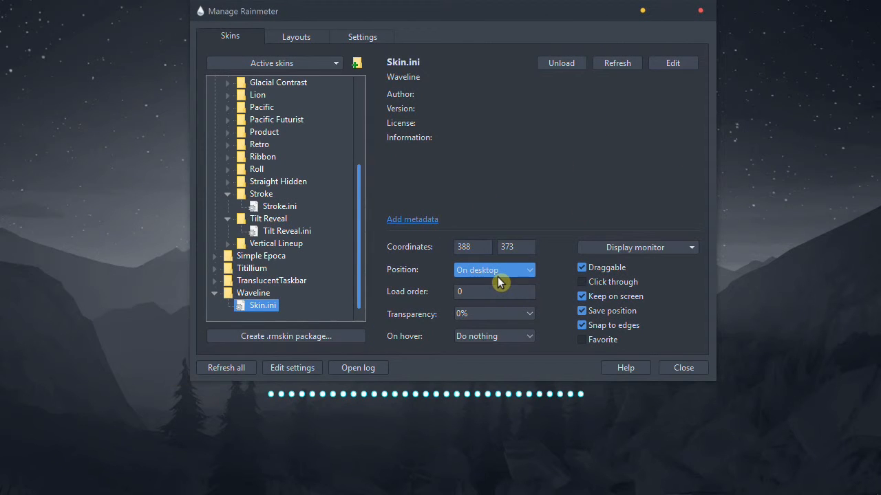
pyautogui.click(700, 15)
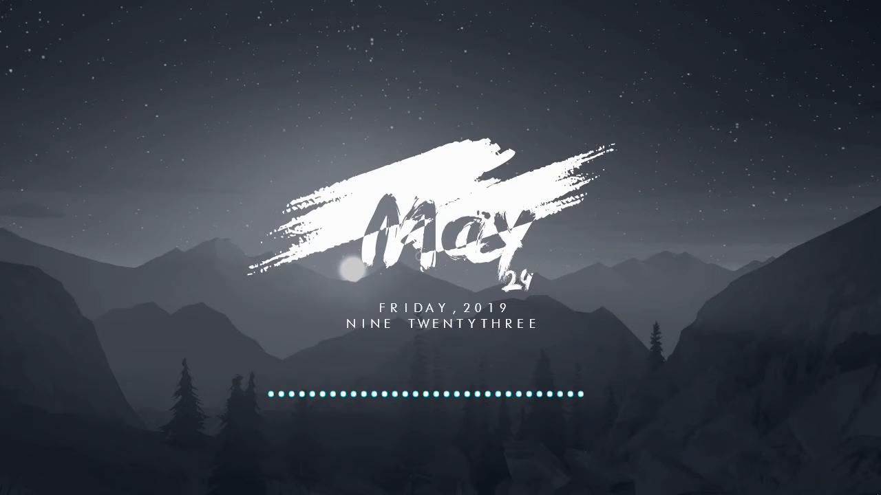
# Step: Set the desktop background to the coastal sunset picture with the stone steps and close the personalization settings
pyautogui.rightClick(647, 170)
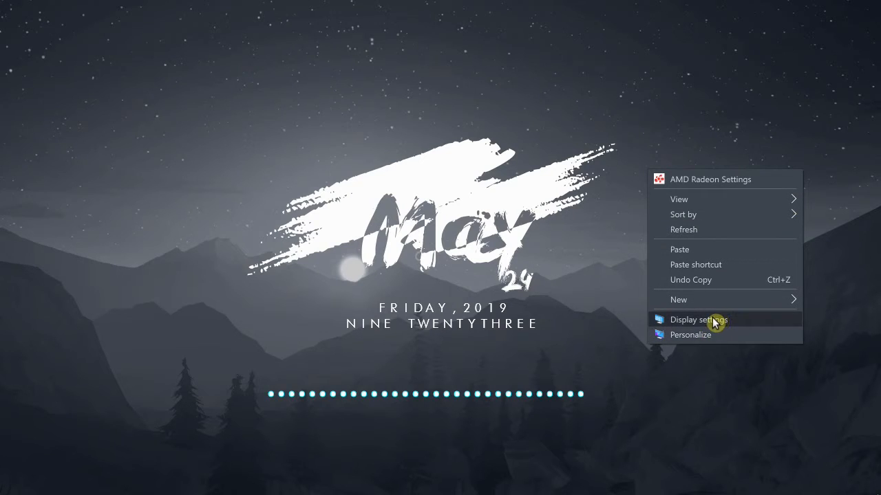
pyautogui.click(690, 334)
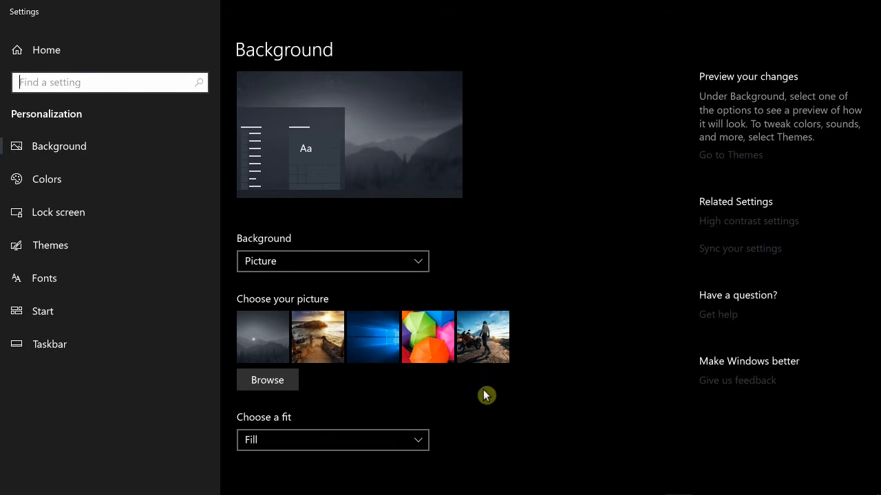
pyautogui.click(318, 337)
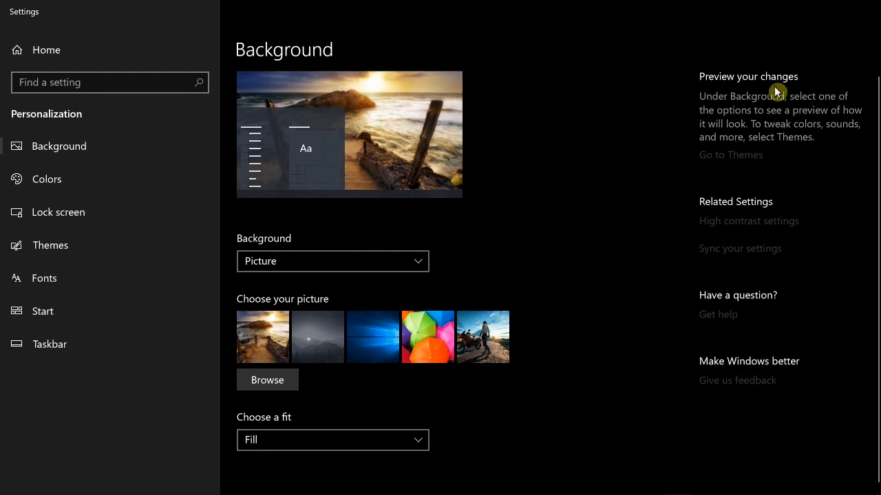
pyautogui.click(866, 10)
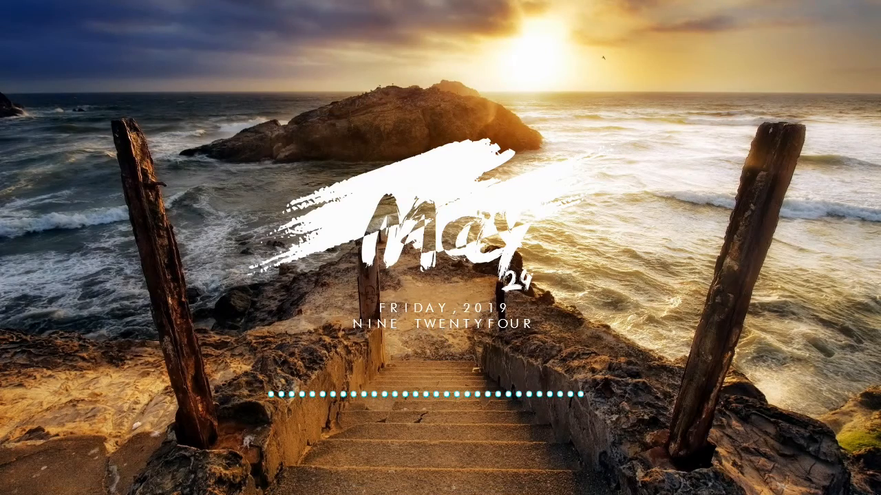